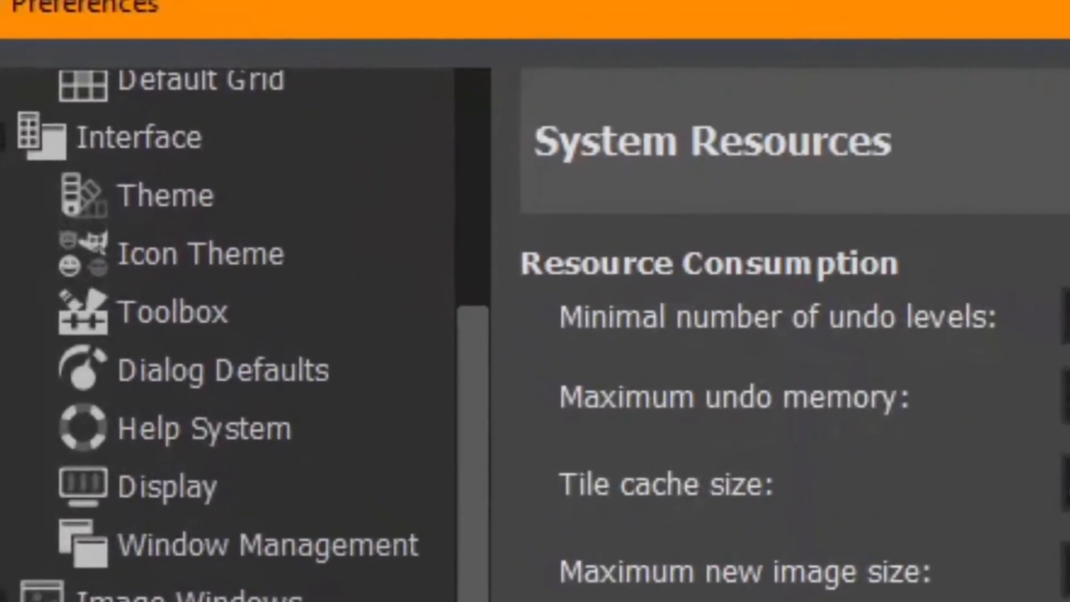
# - Toggle the use of tool groups on and back off in the Toolbox preferences
pyautogui.click(188, 338)
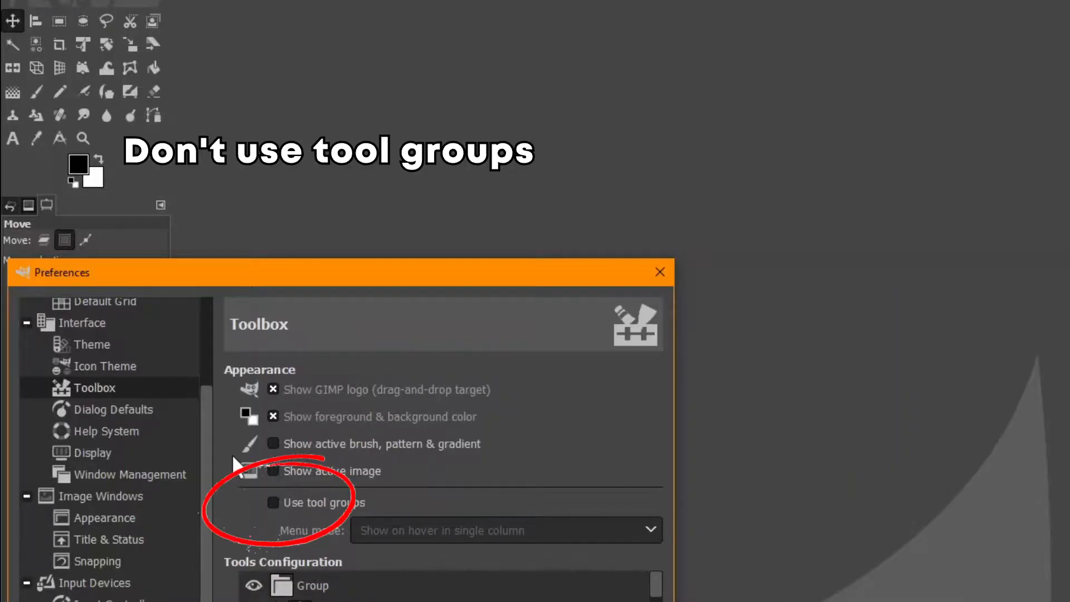
pyautogui.click(275, 500)
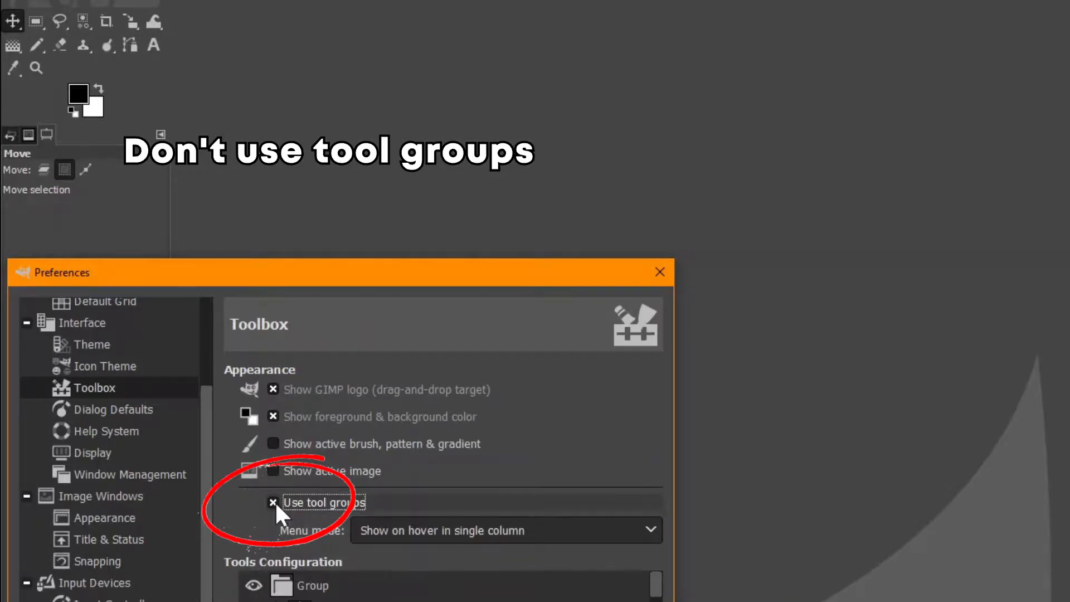
pyautogui.click(275, 501)
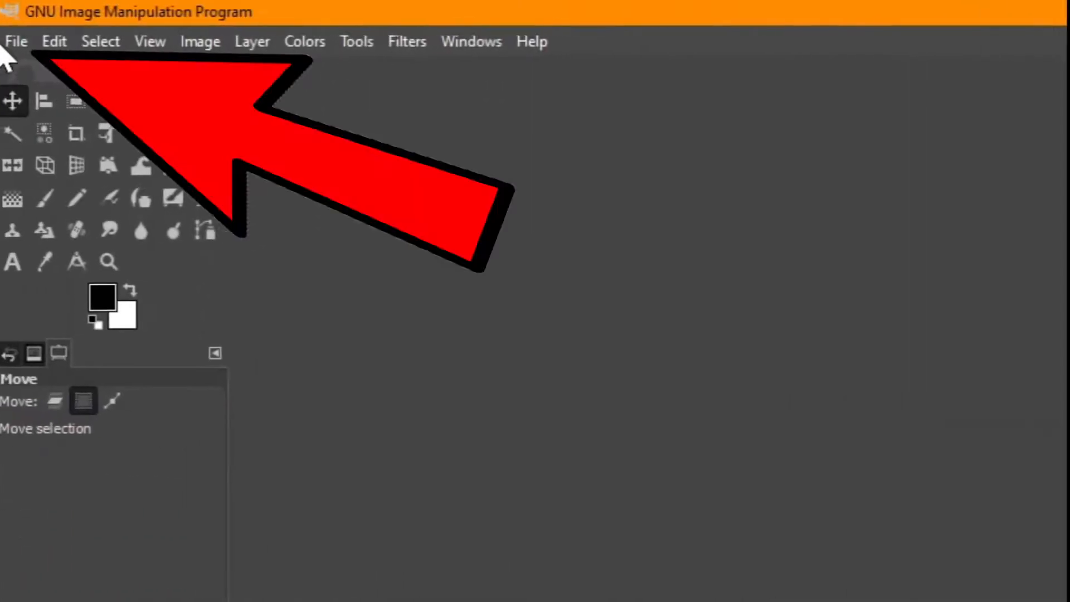
# - Start a new image and set its size to 1280 px wide by 720 px high
pyautogui.click(13, 42)
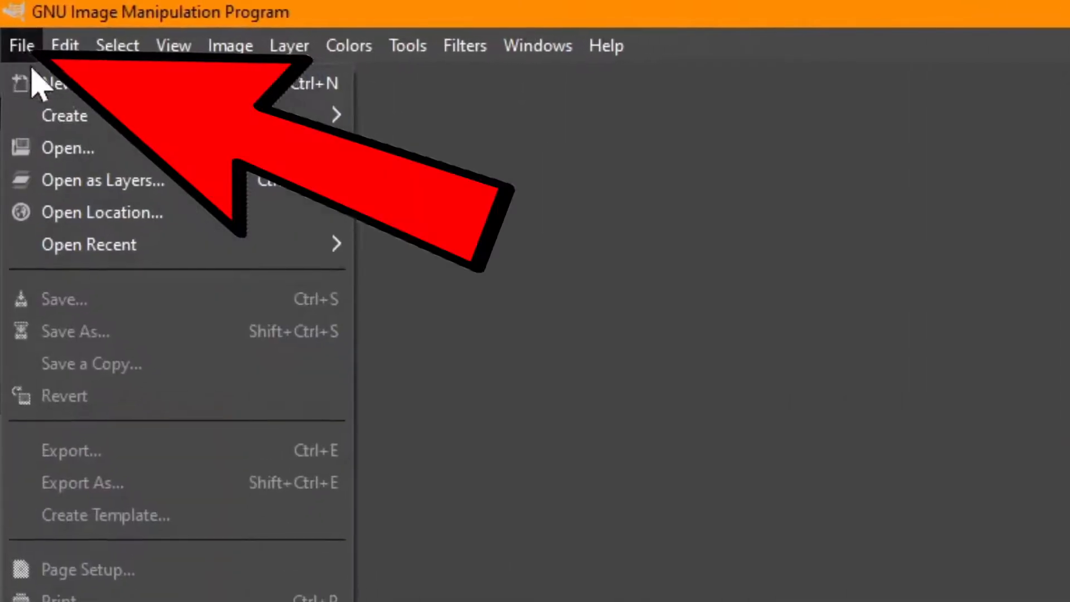
pyautogui.click(106, 101)
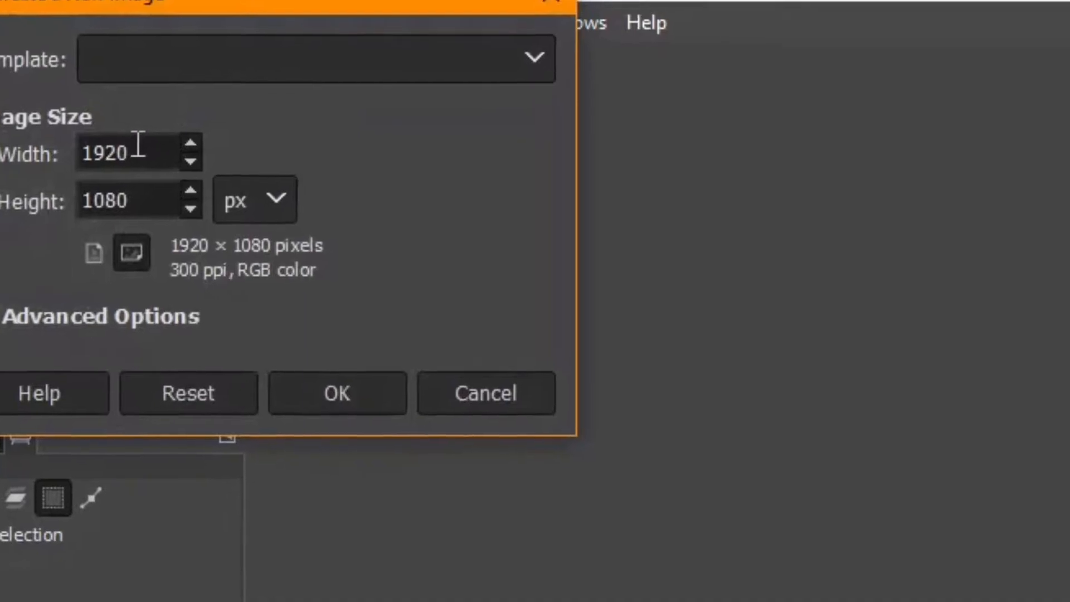
pyautogui.moveTo(138, 143); pyautogui.dragTo(36, 136)
pyautogui.write('1287')
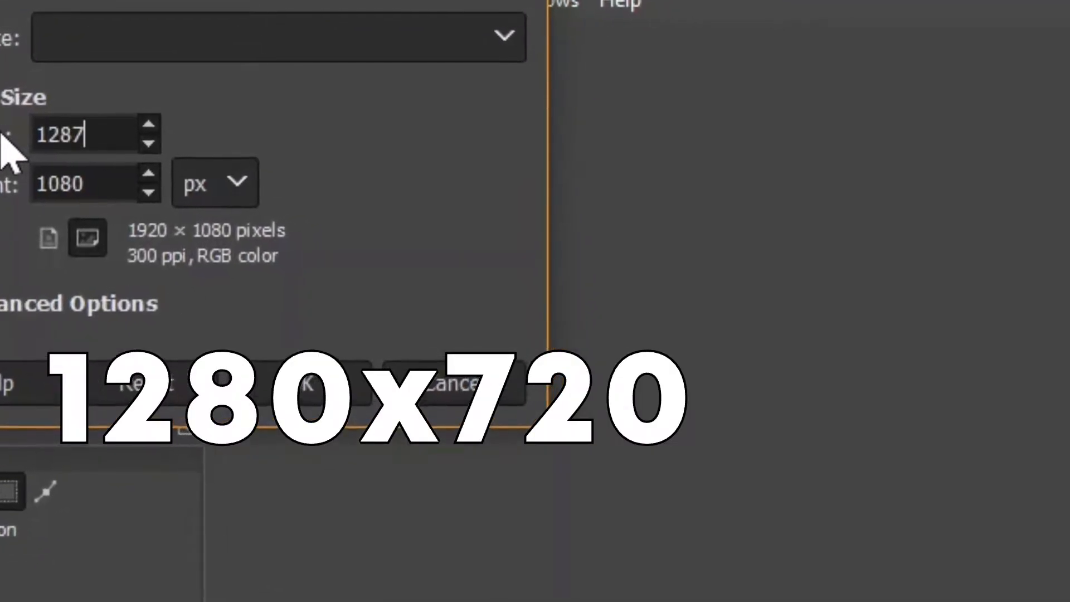
pyautogui.press('BackSpace')
pyautogui.write('0')
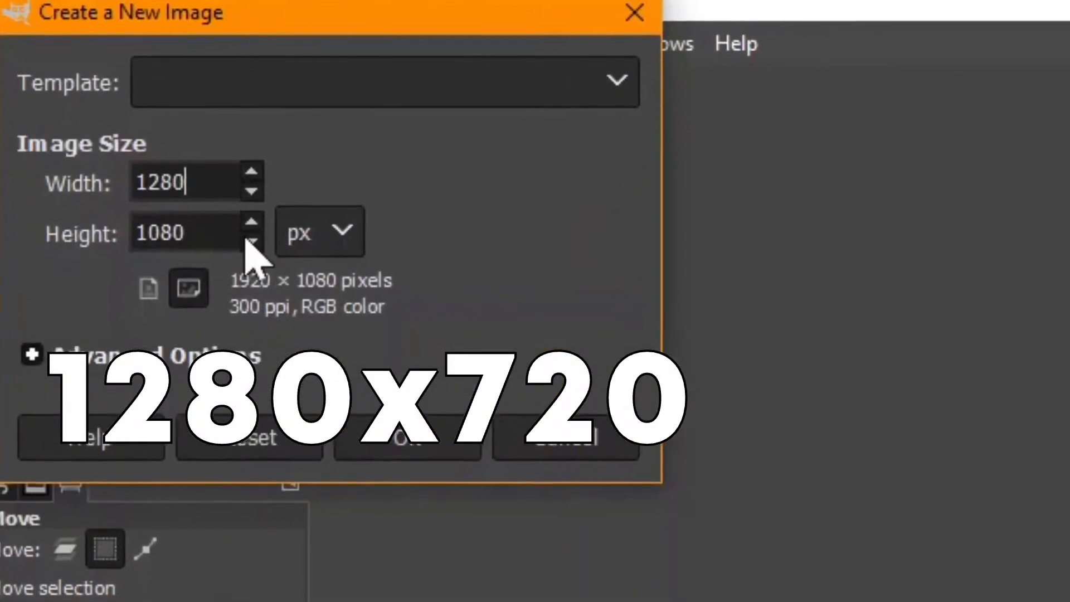
pyautogui.moveTo(215, 226); pyautogui.dragTo(72, 237)
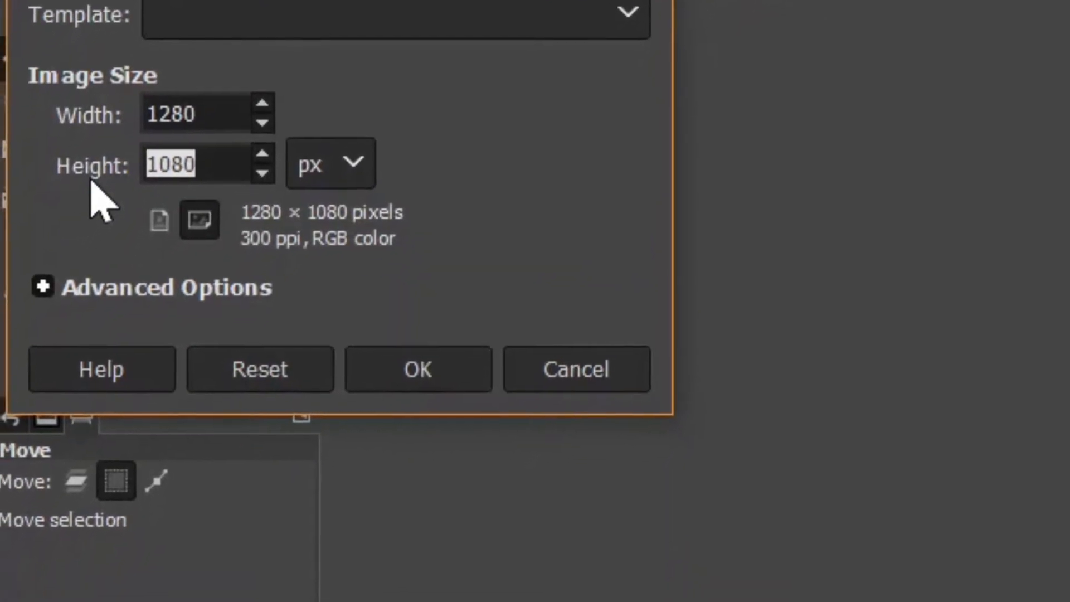
pyautogui.write('720')
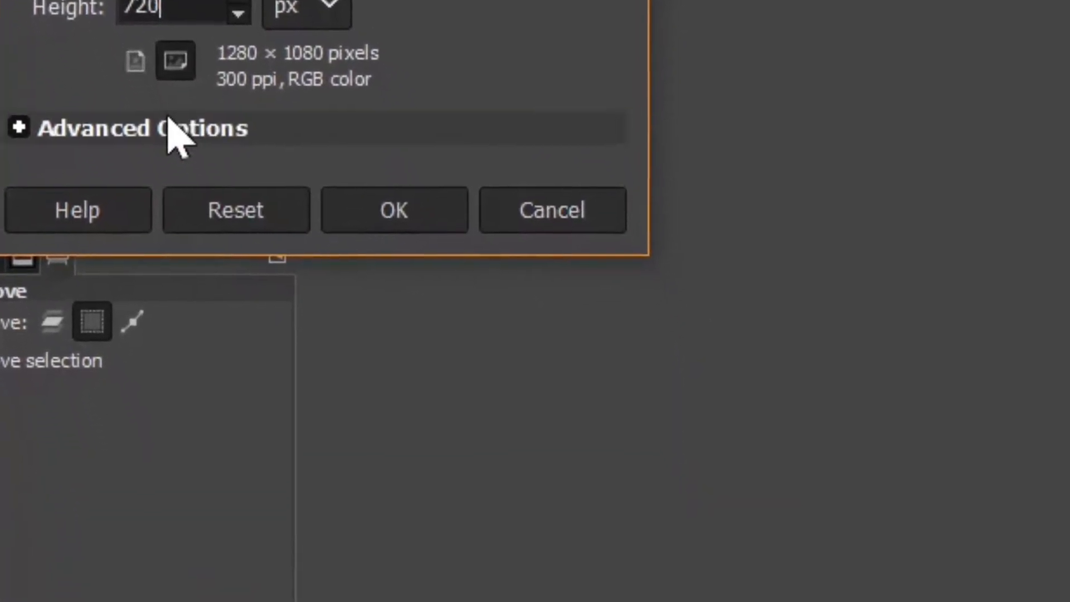
# - Set the new image to be filled with Transparency in the advanced options and create it
pyautogui.click(184, 268)
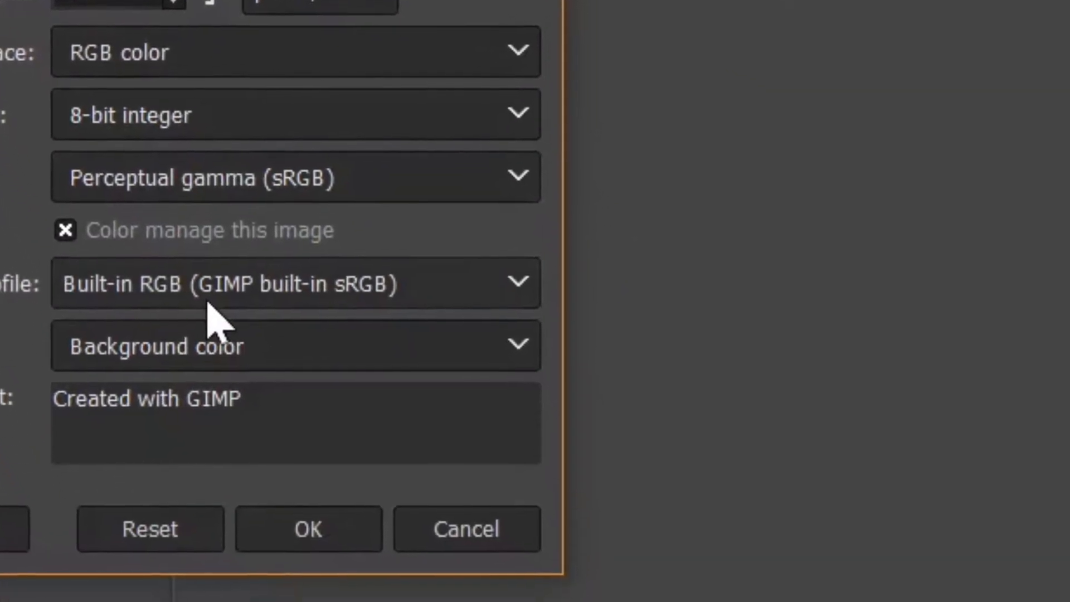
pyautogui.click(271, 491)
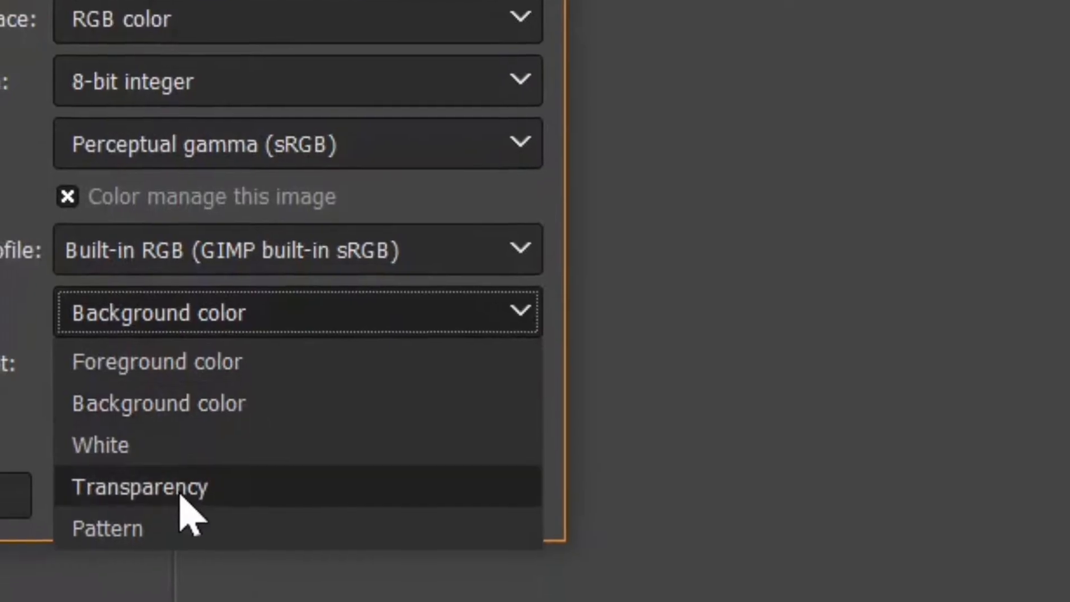
pyautogui.click(175, 472)
pyautogui.click(326, 466)
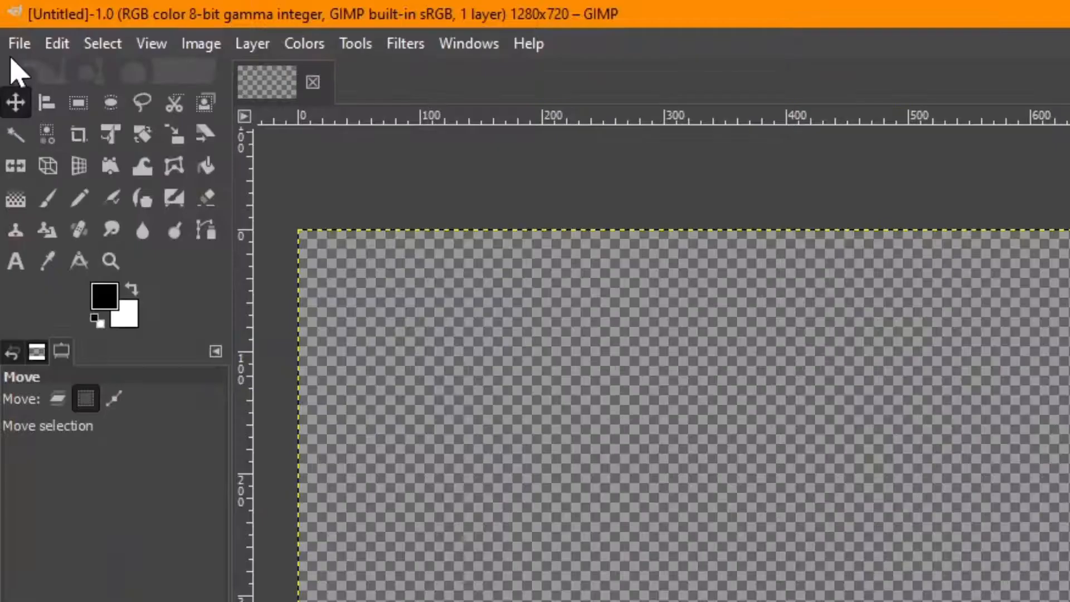
# - Open "cool simple background.png" as a layer in the new image
pyautogui.click(9, 19)
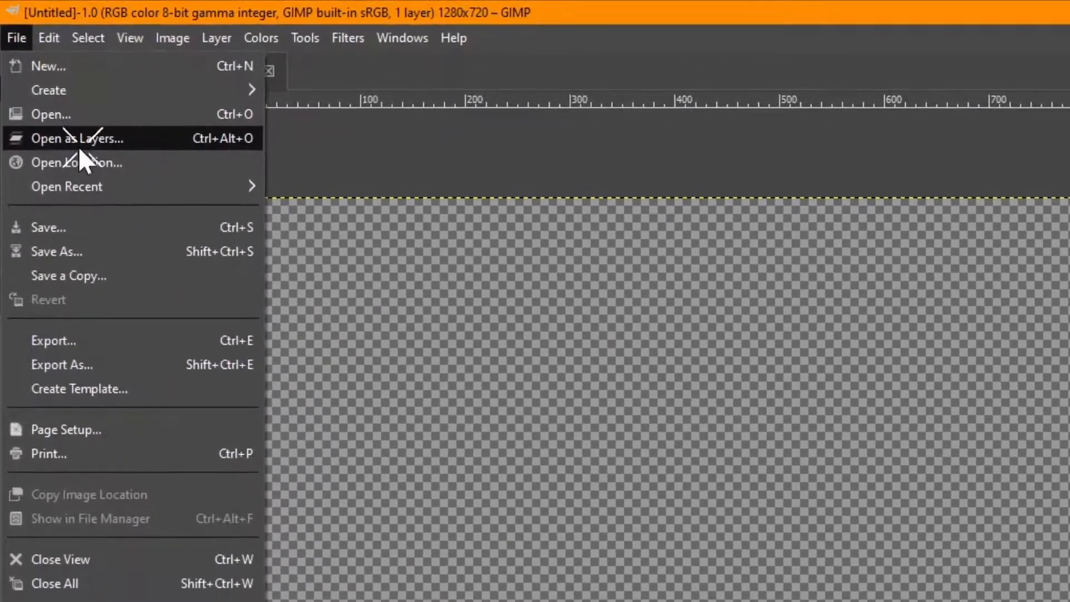
pyautogui.click(39, 73)
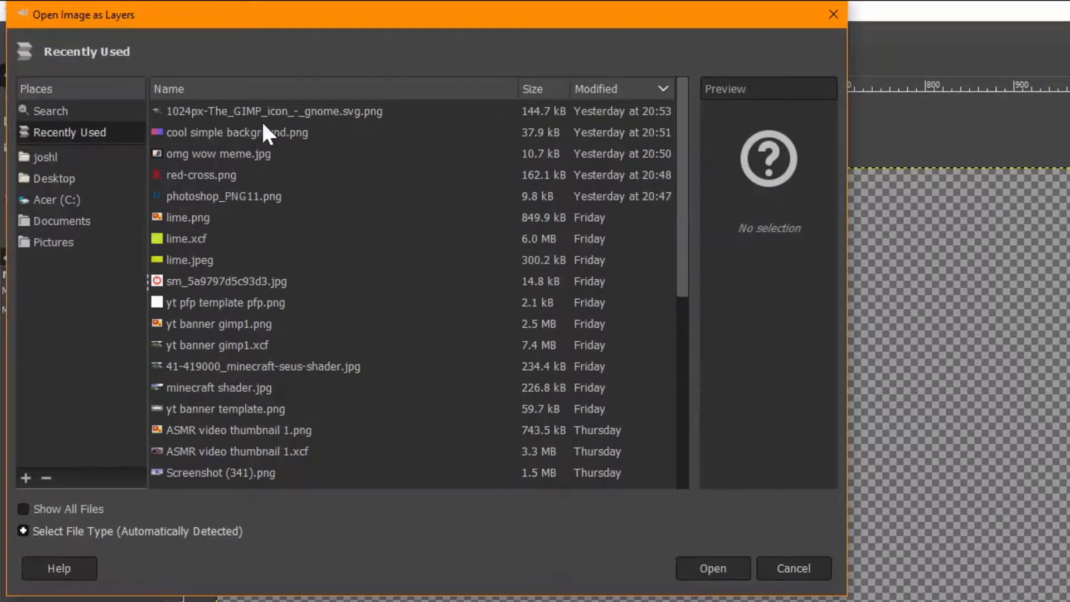
pyautogui.doubleClick(264, 129)
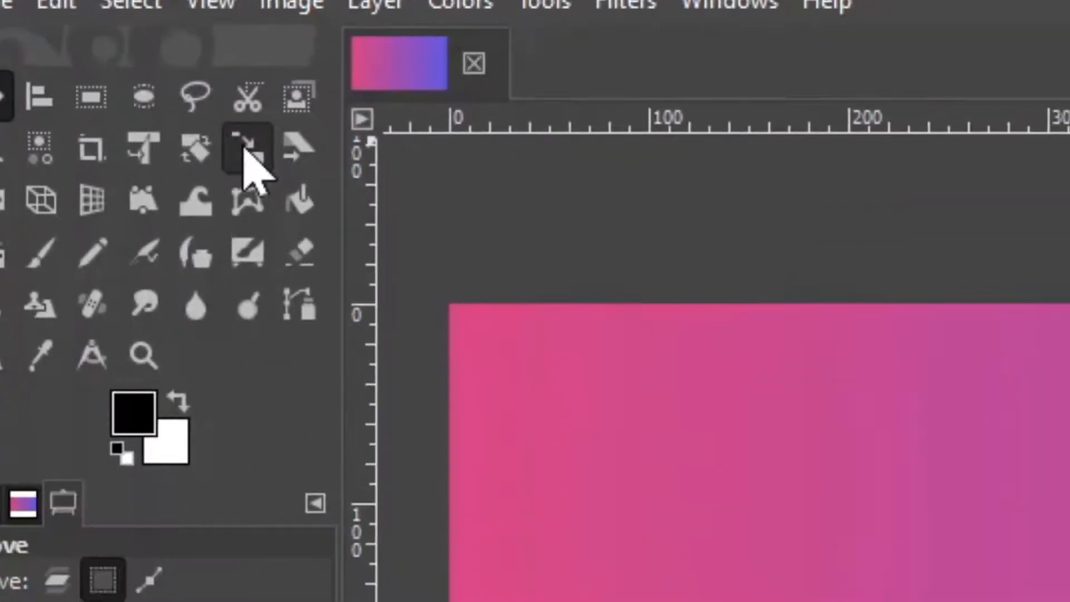
# - Scale the gradient background layer to 1280 × 720 px with linked proportions and centre it horizontally relative to the image
pyautogui.click(248, 149)
pyautogui.click(396, 449)
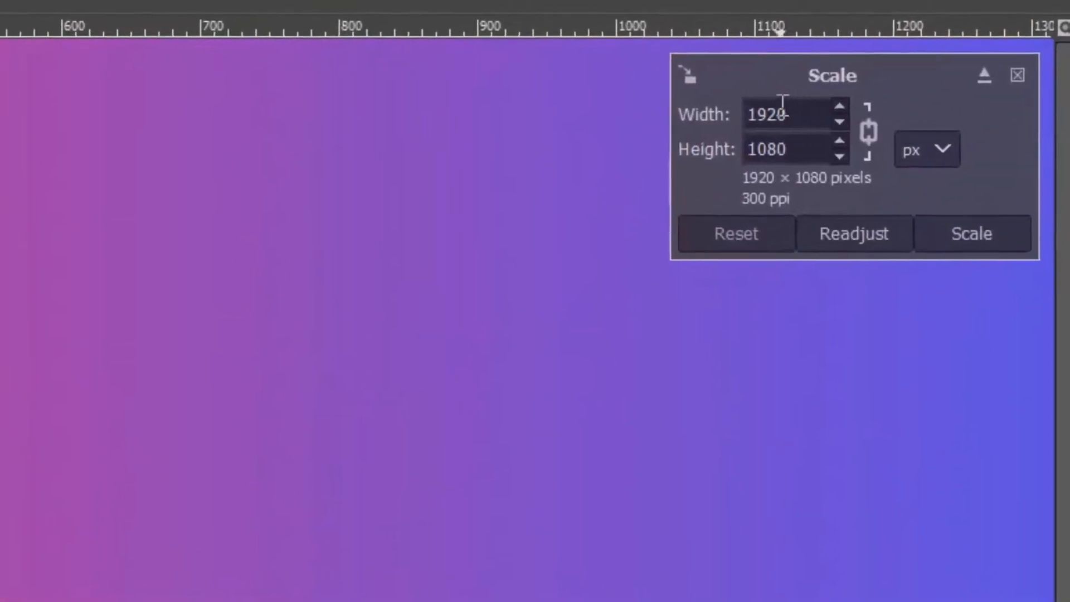
pyautogui.doubleClick(783, 106)
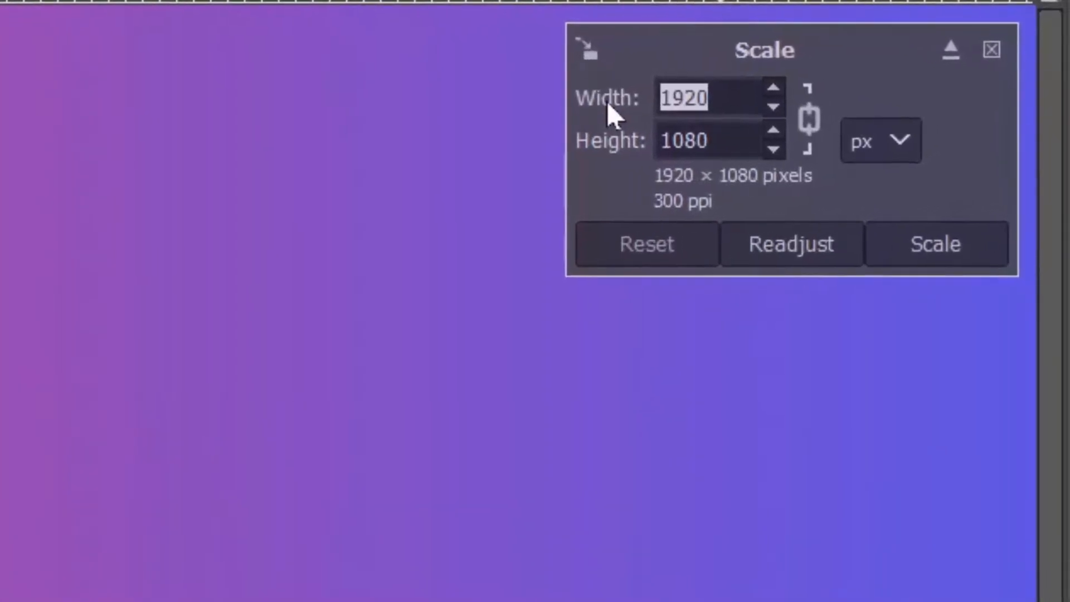
pyautogui.write('1280')
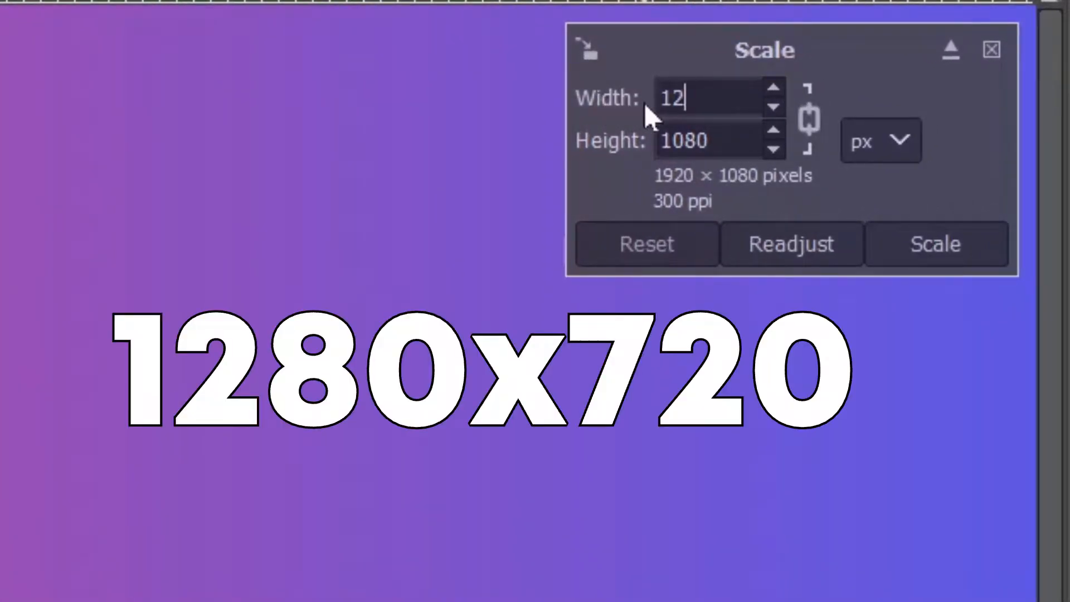
pyautogui.click(726, 134)
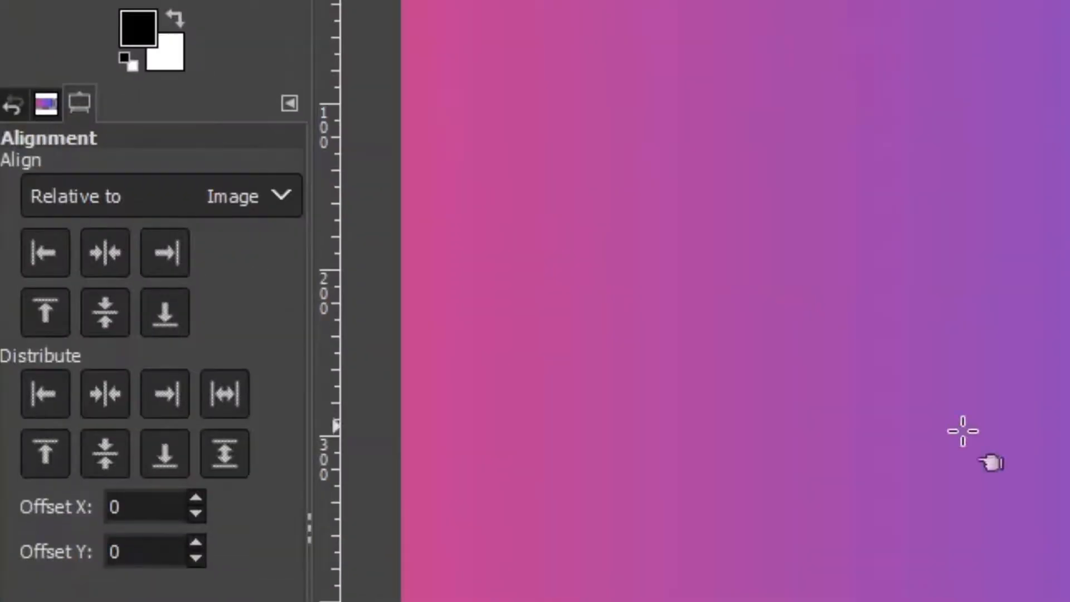
pyautogui.click(120, 256)
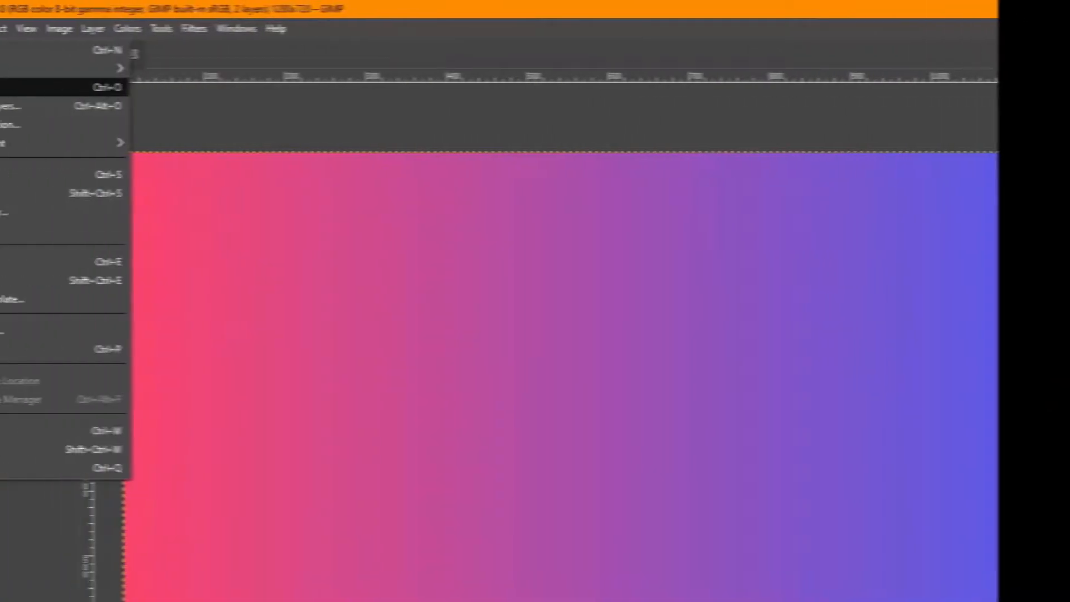
# - Open "omg wow meme.jpg" as a separate image rather than as a layer
pyautogui.click(40, 82)
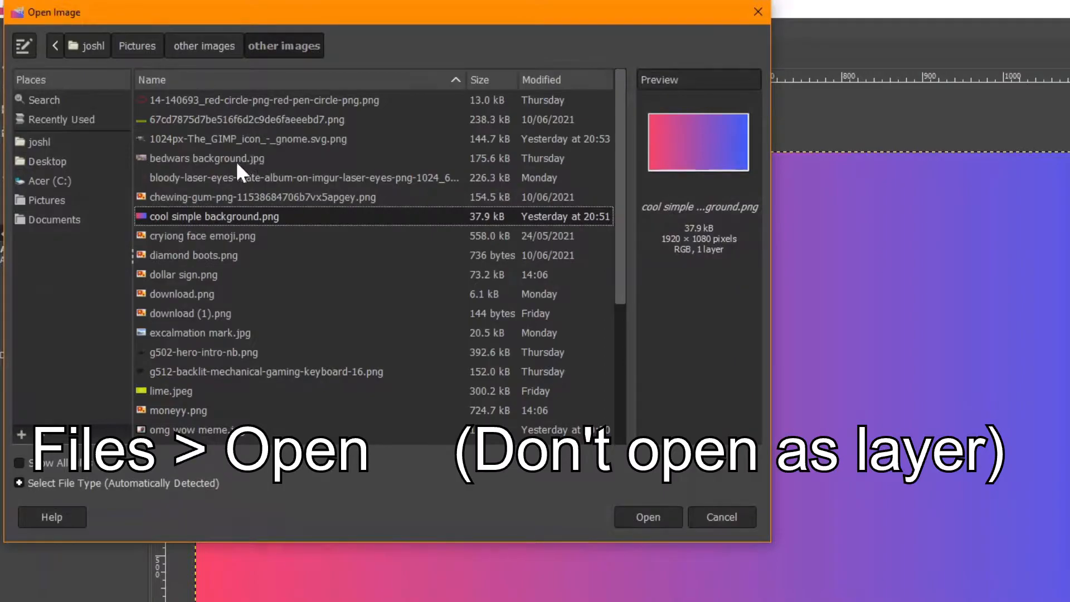
pyautogui.scroll(-5, 202, 216)
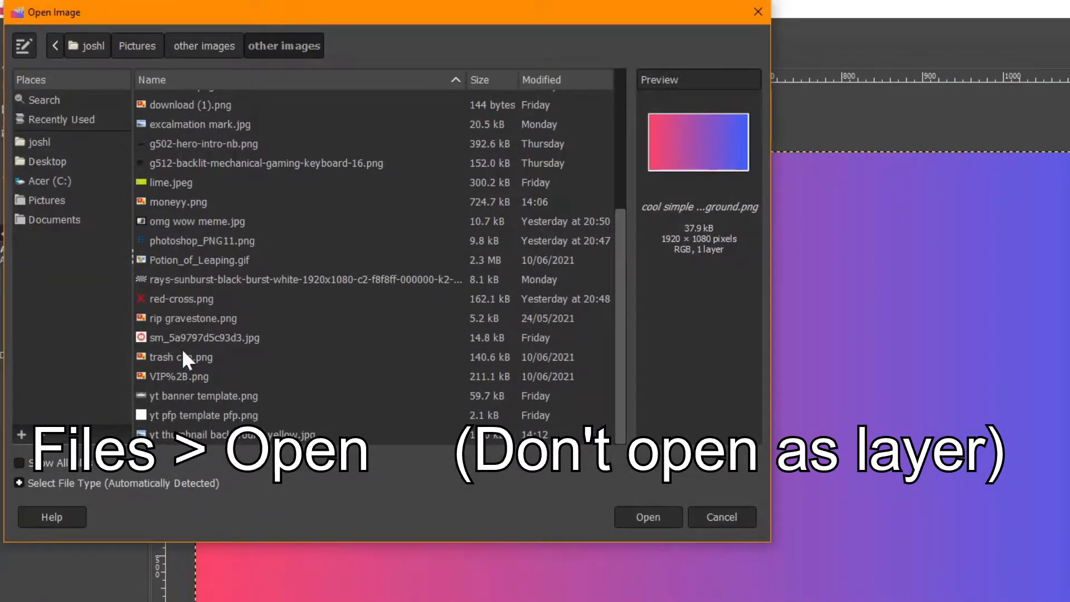
pyautogui.doubleClick(189, 222)
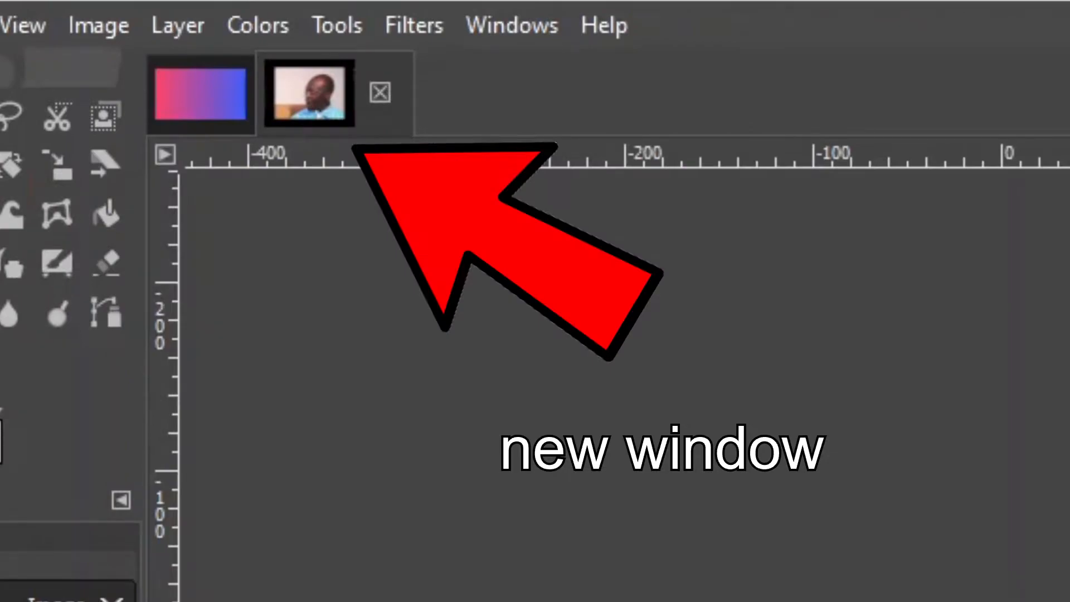
# - Start a free selection at the photo's lower-right corner and trace along the man's shoulder and shirt collar to his neck
pyautogui.scroll(4, 499, 352)
pyautogui.scroll(-1, 499, 352)
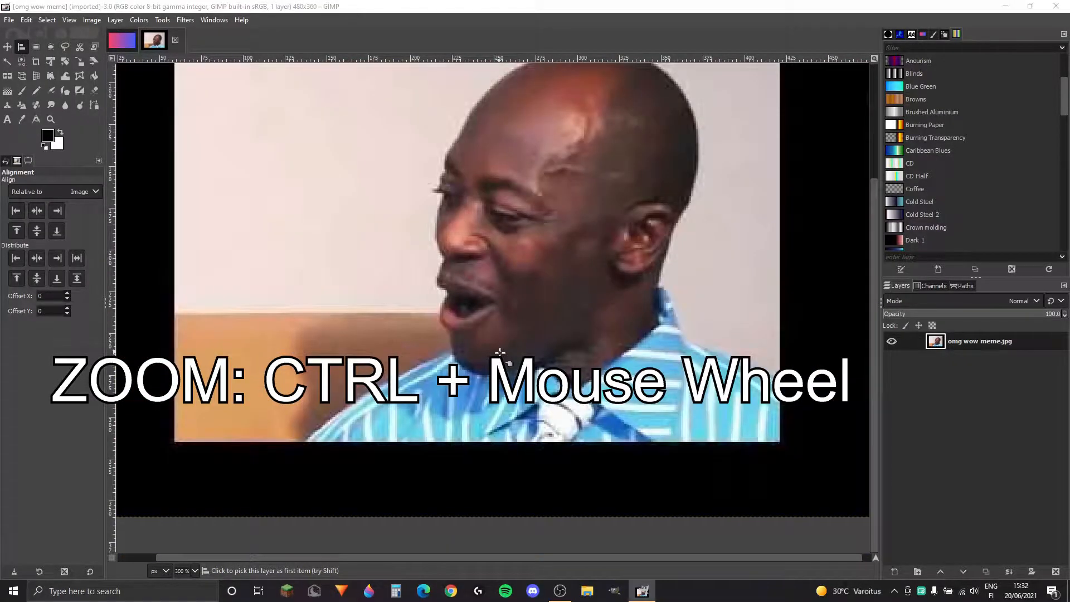
pyautogui.scroll(-2, 499, 353)
pyautogui.moveTo(507, 230); pyautogui.dragTo(478, 240)
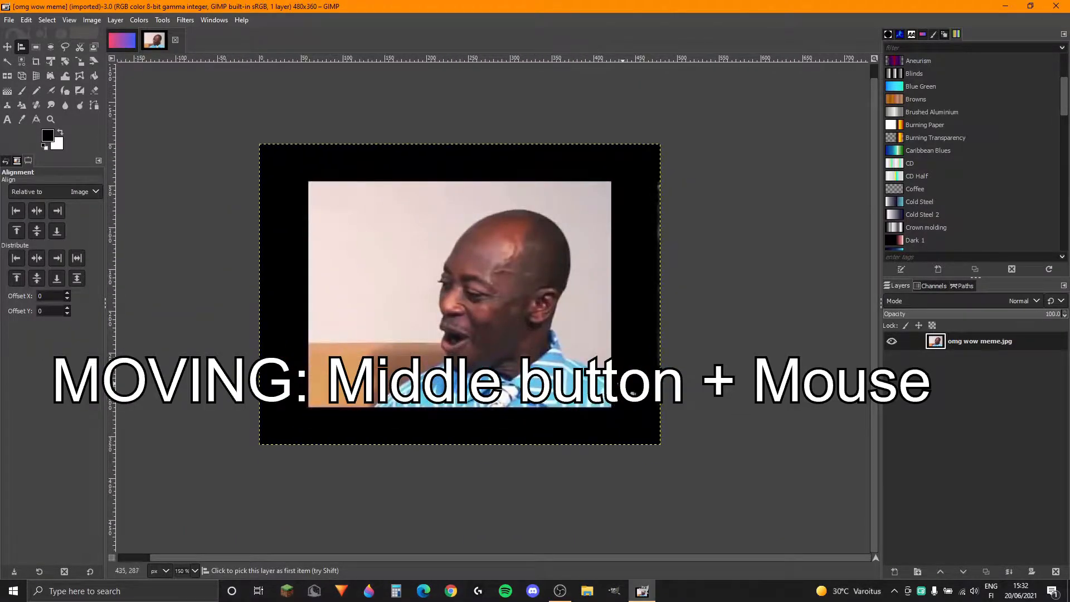
pyautogui.scroll(5, 616, 415)
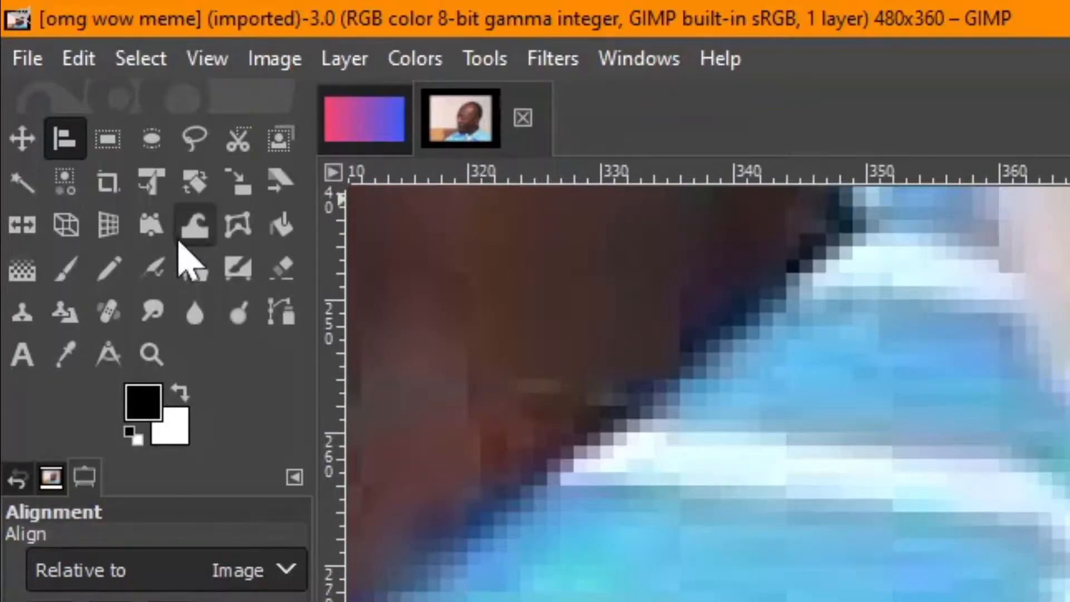
pyautogui.click(194, 146)
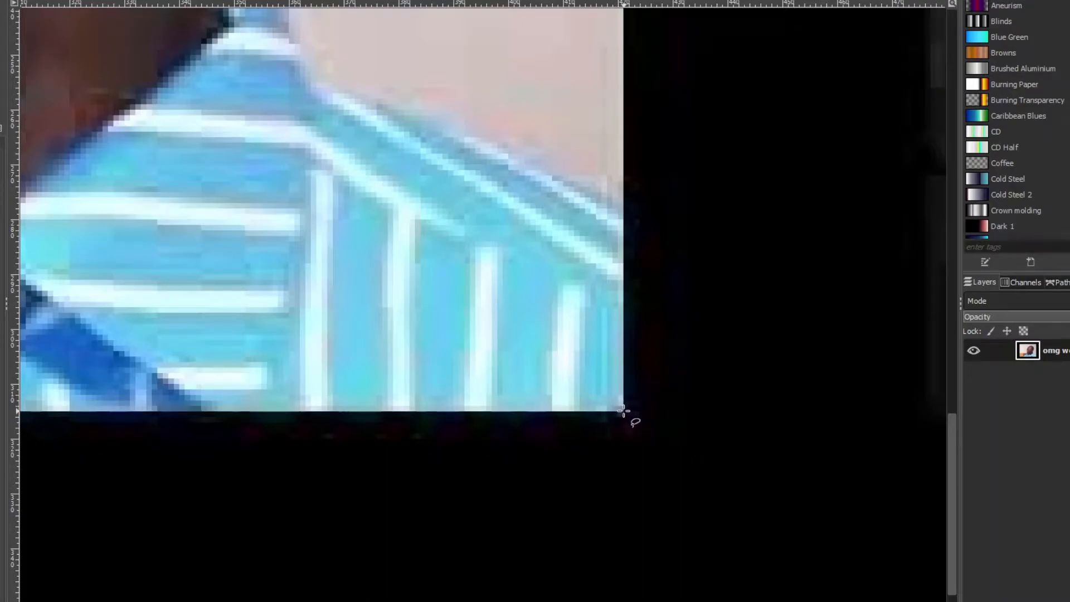
pyautogui.click(624, 412)
pyautogui.moveTo(623, 208)
pyautogui.mouseDown()
pyautogui.moveTo(652, 279)
pyautogui.moveTo(763, 441)
pyautogui.mouseUp()
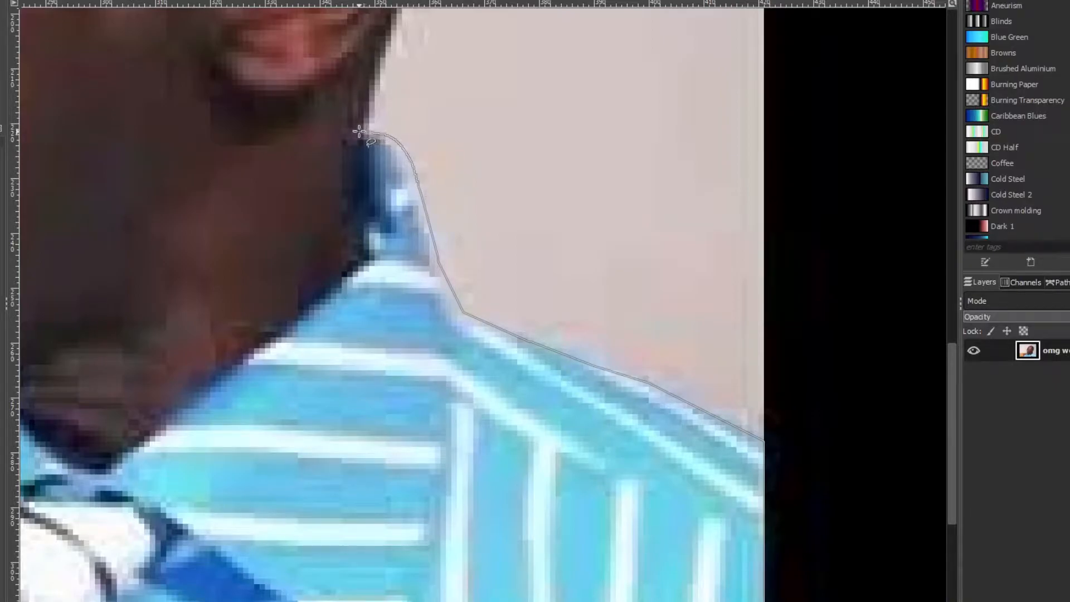
pyautogui.moveTo(359, 137); pyautogui.dragTo(313, 392)
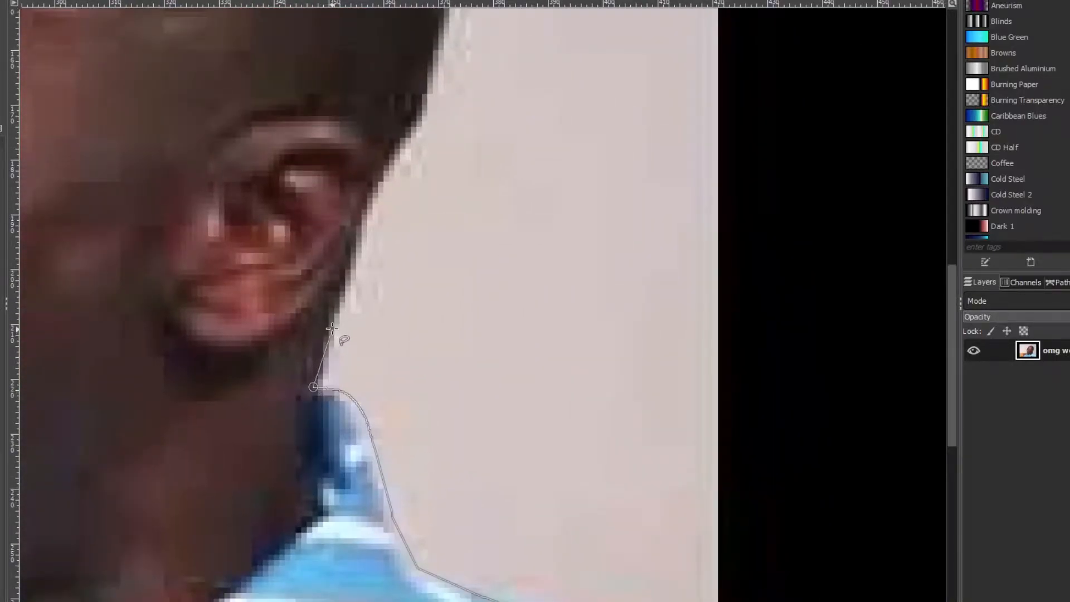
# - Continue the free selection outline up the neck, past the ear and along the back of the man's head
pyautogui.click(349, 277)
pyautogui.click(361, 212)
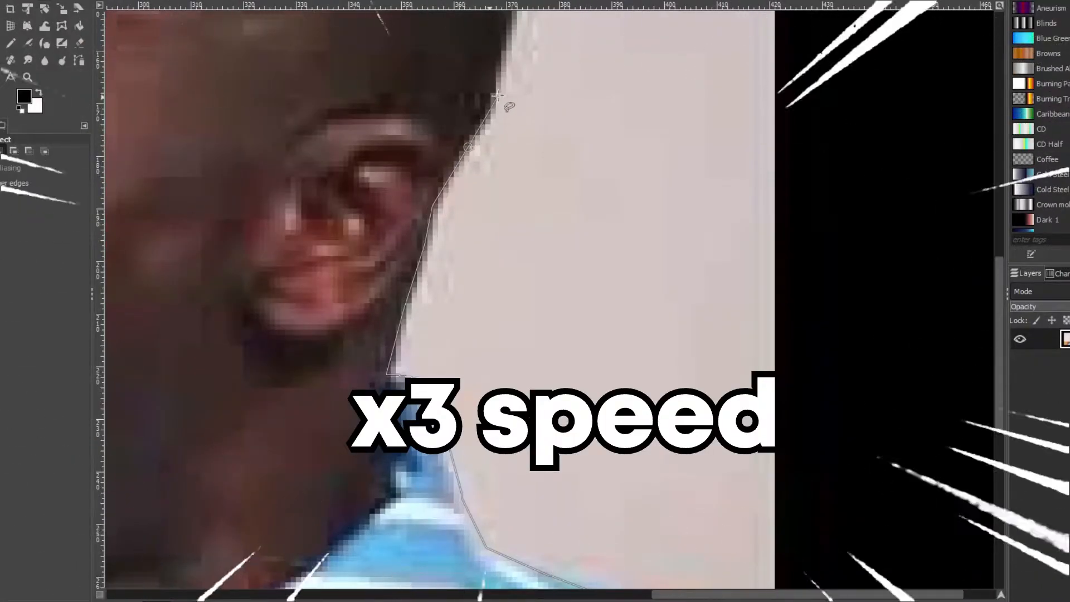
pyautogui.click(429, 94)
pyautogui.moveTo(429, 94); pyautogui.dragTo(380, 474)
pyautogui.click(396, 400)
pyautogui.click(470, 280)
pyautogui.click(453, 205)
pyautogui.click(420, 131)
pyautogui.click(375, 81)
pyautogui.click(327, 46)
# - Continue the free selection outline over the top of the man's head and down his forehead
pyautogui.moveTo(300, 96); pyautogui.dragTo(563, 457)
pyautogui.click(543, 375)
pyautogui.click(455, 348)
pyautogui.click(364, 347)
pyautogui.click(288, 365)
pyautogui.click(185, 401)
pyautogui.click(134, 441)
pyautogui.moveTo(135, 441)
pyautogui.mouseDown()
pyautogui.moveTo(339, 214)
pyautogui.moveTo(349, 175)
pyautogui.mouseUp()
pyautogui.click(306, 210)
pyautogui.click(245, 282)
pyautogui.click(174, 393)
pyautogui.click(155, 429)
pyautogui.click(152, 467)
pyautogui.click(152, 480)
pyautogui.click(134, 492)
# - Trace the free selection outline along the man's brow and the profile of his nose
pyautogui.moveTo(134, 492); pyautogui.dragTo(201, 368)
pyautogui.click(199, 399)
pyautogui.click(176, 407)
pyautogui.click(180, 421)
pyautogui.click(211, 416)
pyautogui.click(215, 438)
pyautogui.click(212, 443)
pyautogui.click(193, 470)
pyautogui.click(190, 511)
pyautogui.click(190, 577)
pyautogui.moveTo(190, 577); pyautogui.dragTo(187, 357)
pyautogui.click(217, 396)
pyautogui.click(196, 429)
pyautogui.click(196, 447)
# - Trace the free selection outline around the man's lips and down his chin to the shirt
pyautogui.moveTo(196, 447)
pyautogui.mouseDown()
pyautogui.moveTo(231, 299)
pyautogui.moveTo(209, 276)
pyautogui.mouseUp()
pyautogui.click(198, 299)
pyautogui.click(210, 322)
pyautogui.click(234, 331)
pyautogui.click(236, 353)
pyautogui.click(221, 378)
pyautogui.click(215, 409)
pyautogui.click(222, 441)
pyautogui.click(247, 455)
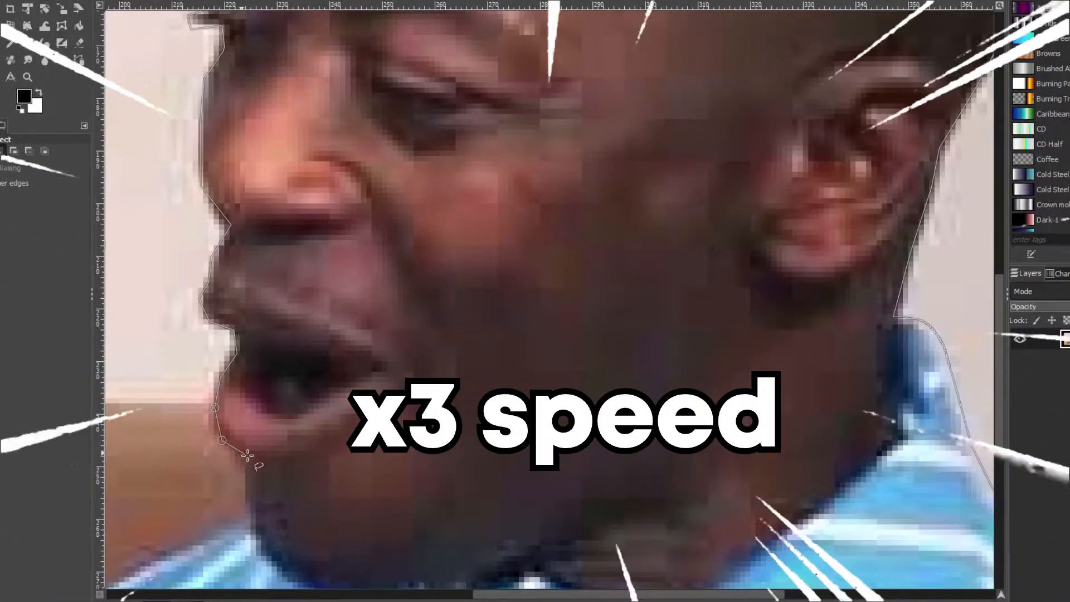
pyautogui.moveTo(247, 454); pyautogui.dragTo(283, 287)
pyautogui.click(283, 352)
# - Trace the man's other shoulder to the photo's bottom edge and close the free selection at its starting corner
pyautogui.moveTo(283, 352); pyautogui.dragTo(439, 228)
pyautogui.click(189, 361)
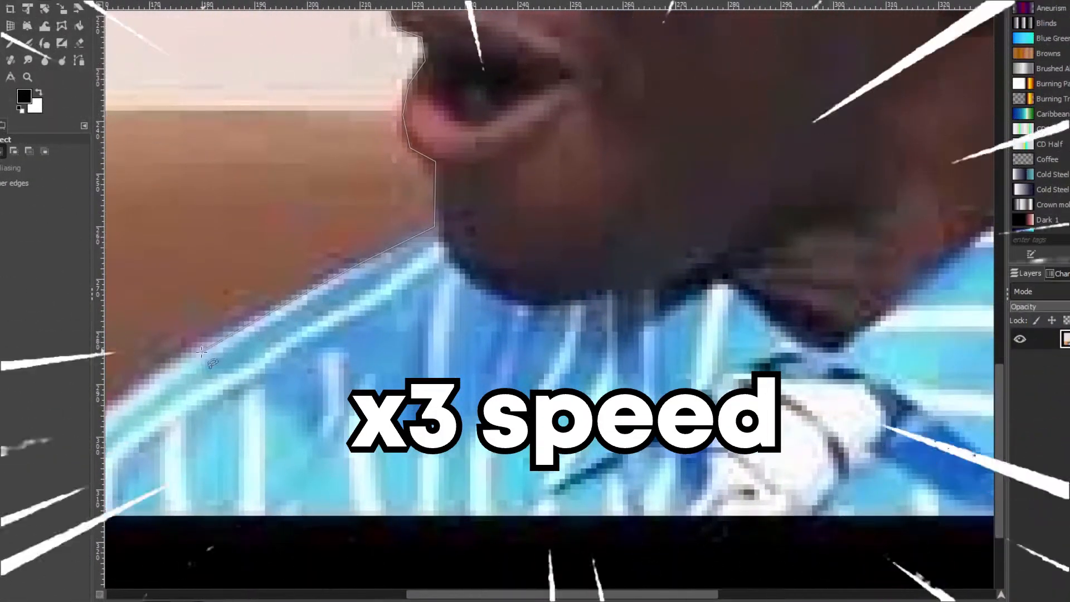
pyautogui.moveTo(190, 361); pyautogui.dragTo(419, 232)
pyautogui.click(290, 320)
pyautogui.click(211, 388)
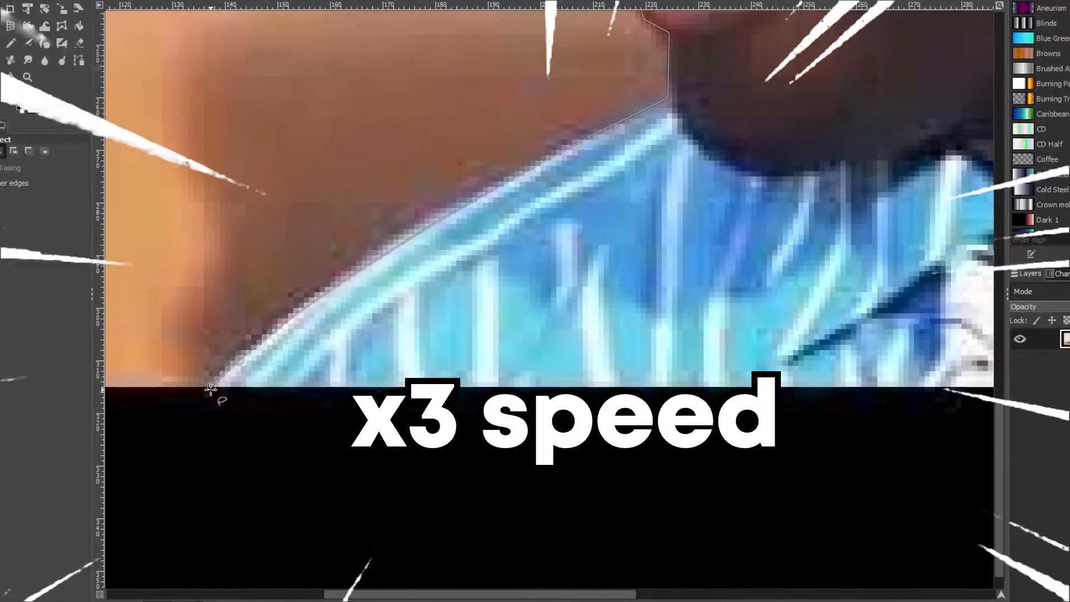
pyautogui.scroll(-2, 211, 388)
pyautogui.click(958, 387)
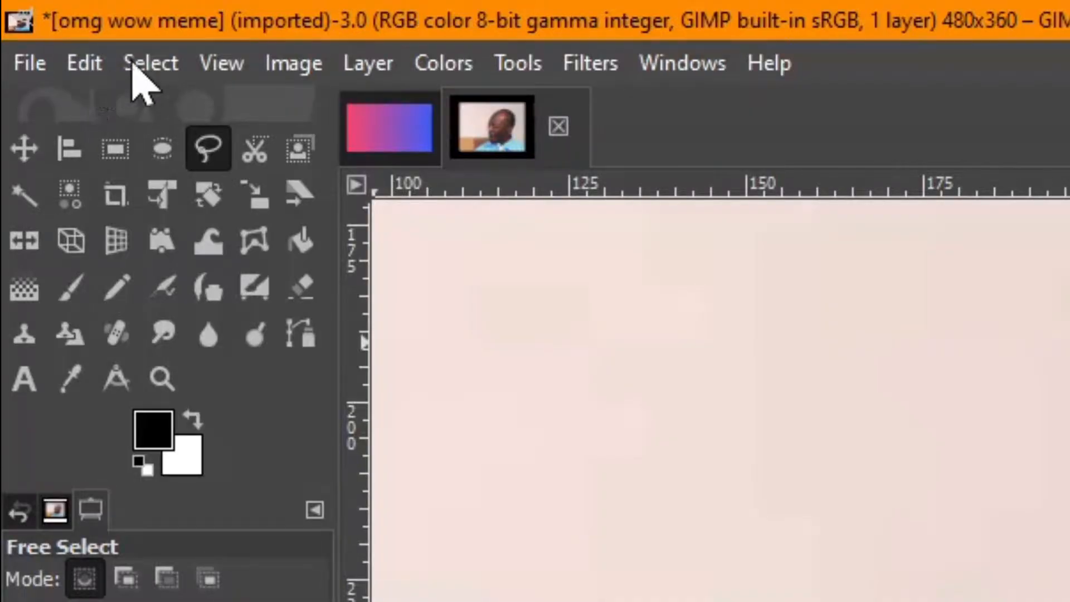
# - Invert the selection around the man and cut the photo's background out of the layer
pyautogui.click(149, 63)
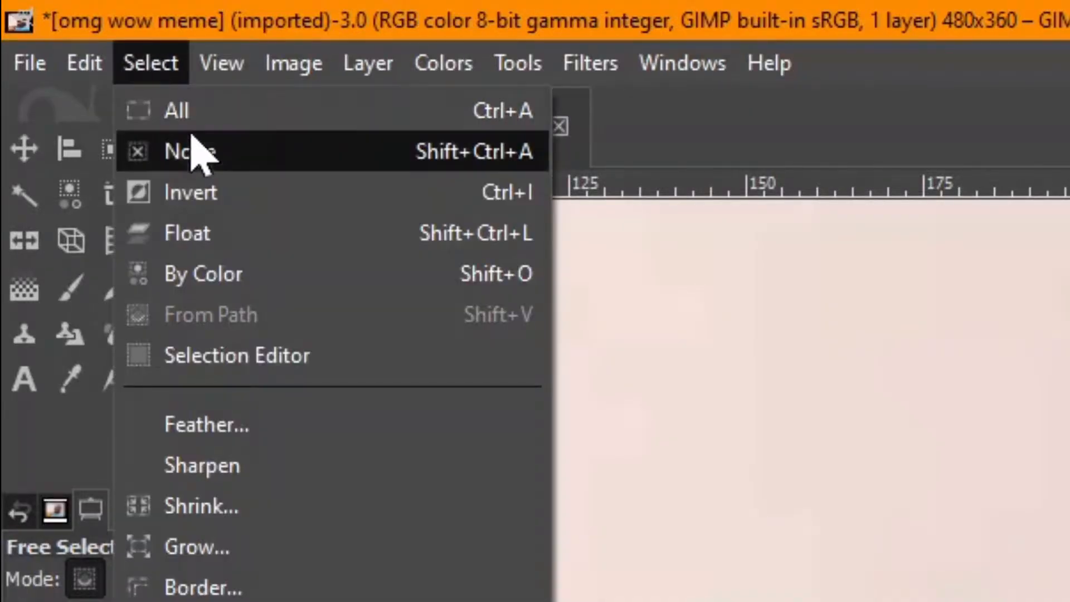
pyautogui.click(210, 195)
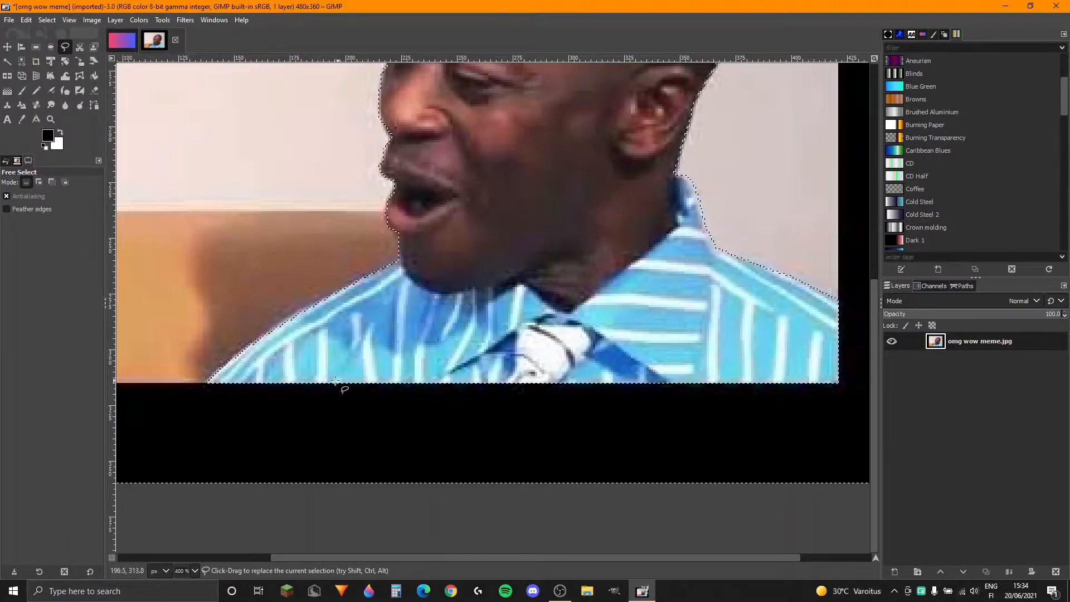
pyautogui.scroll(2, 225, 348)
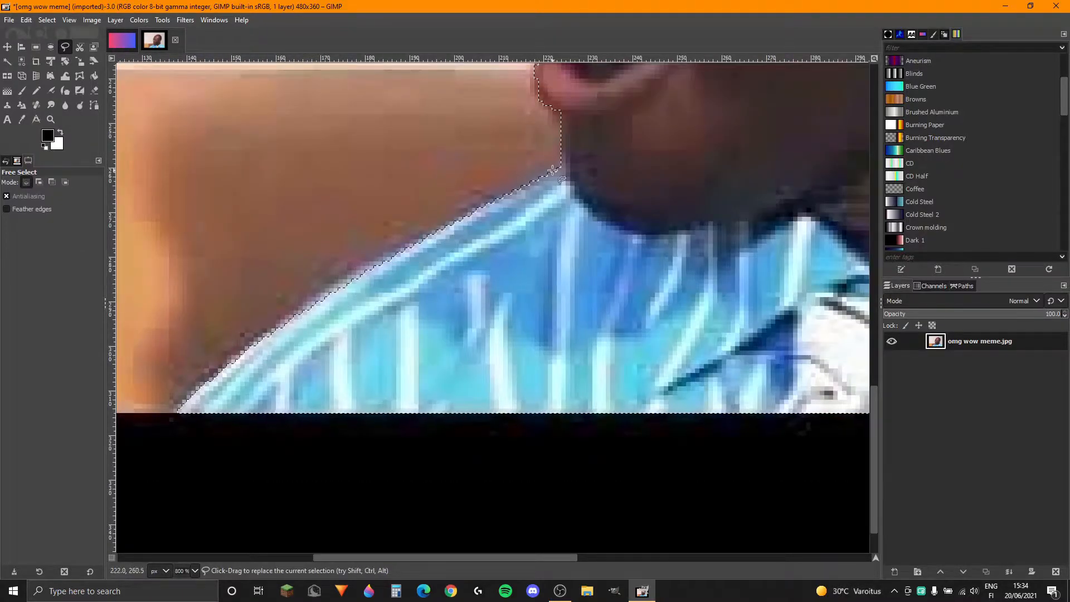
pyautogui.scroll(-2, 205, 213)
pyautogui.scroll(5, 406, 413)
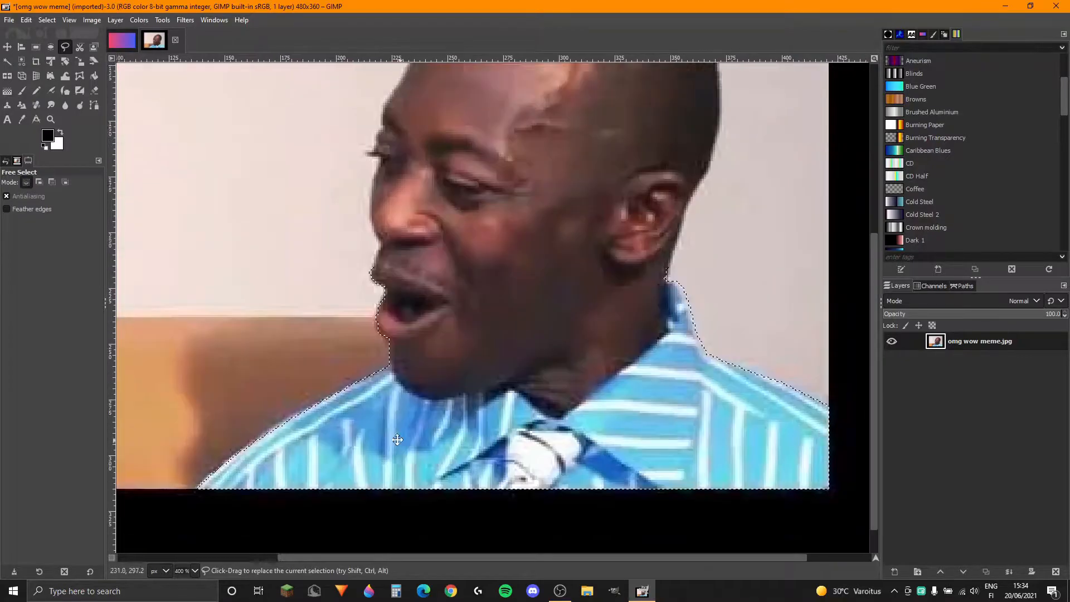
pyautogui.scroll(-1, 409, 427)
pyautogui.moveTo(420, 390); pyautogui.dragTo(447, 393)
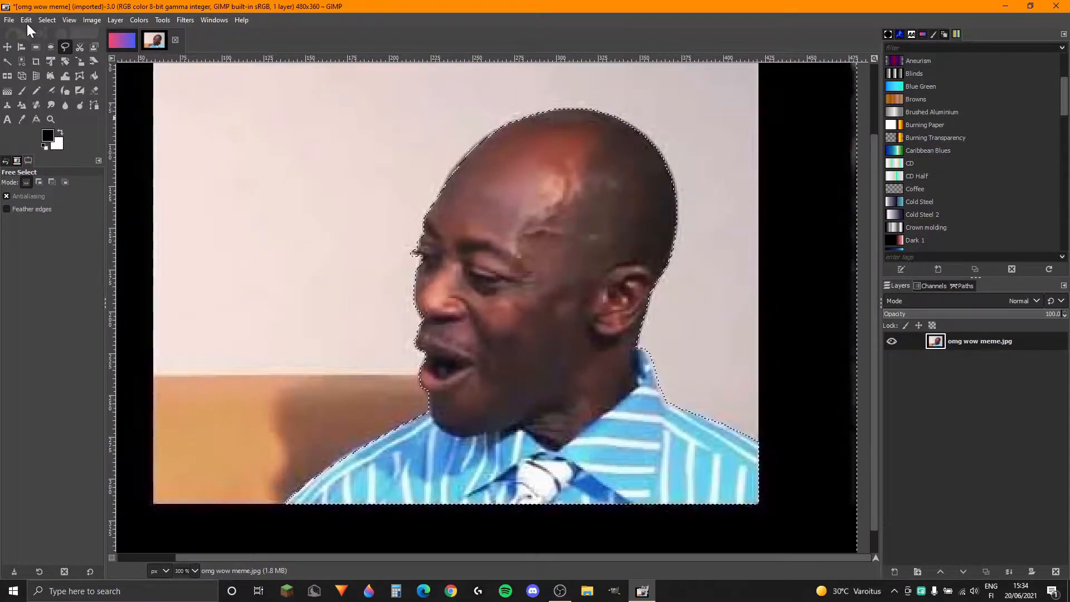
pyautogui.hotkey('ctrl', 'x')
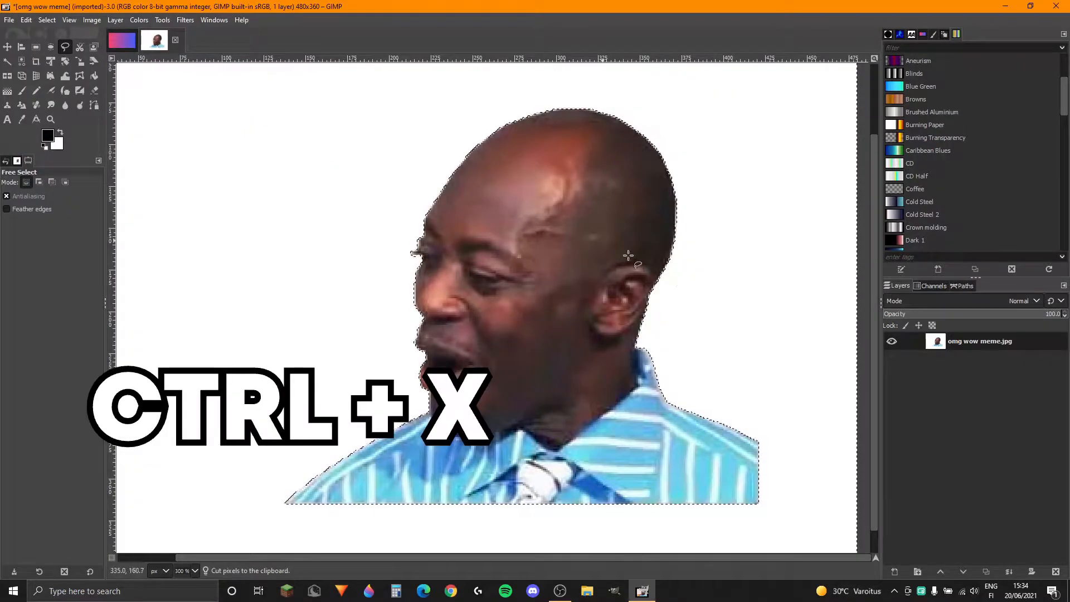
# - Add an alpha channel to the omg wow meme.jpg layer and cut the selected background again to make it transparent
pyautogui.rightClick(944, 336)
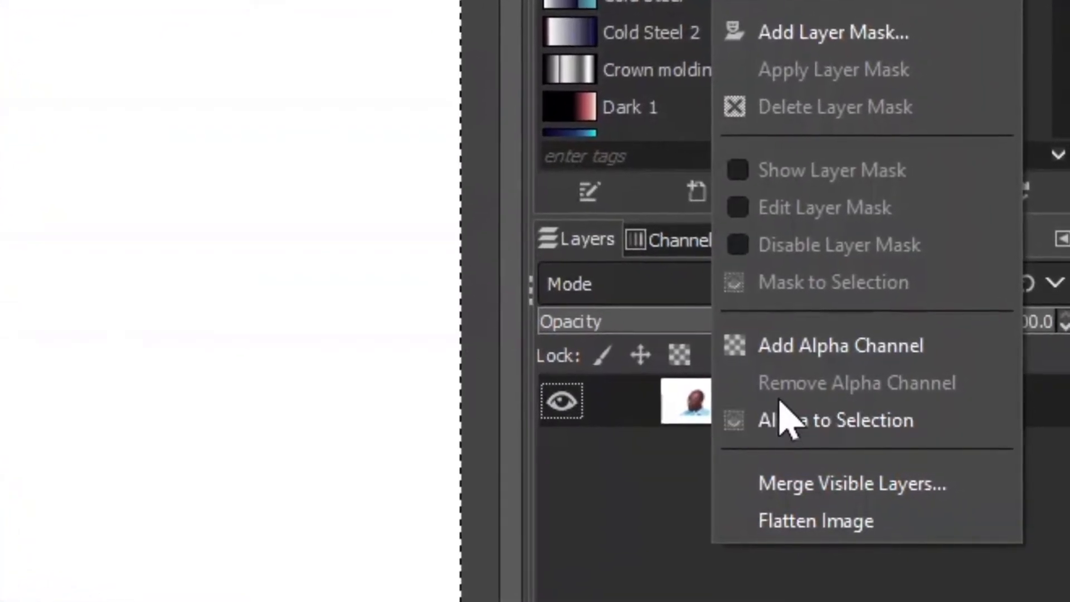
pyautogui.click(773, 349)
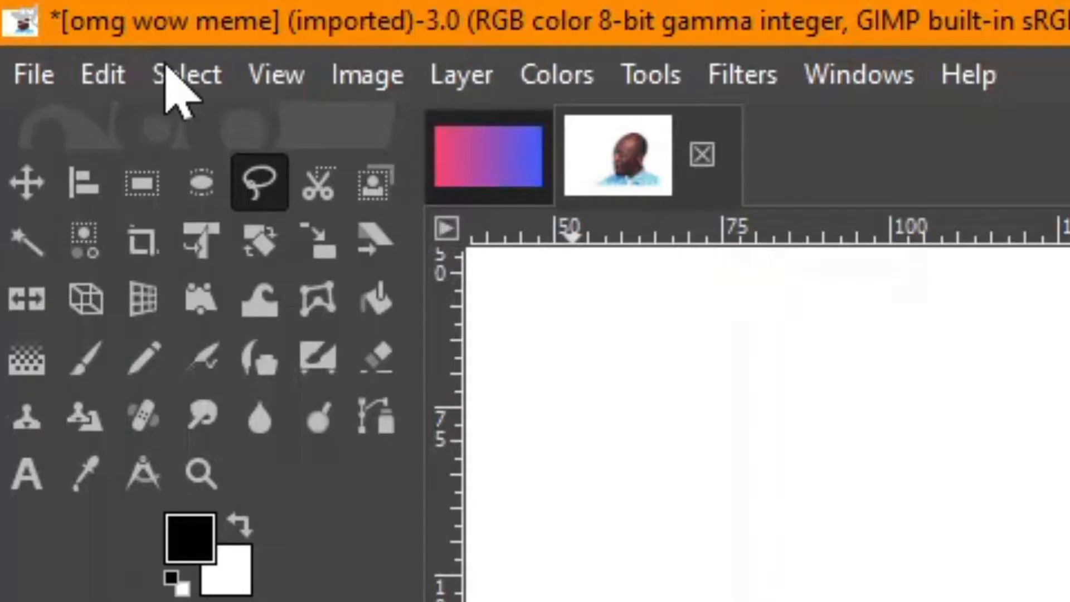
pyautogui.click(44, 21)
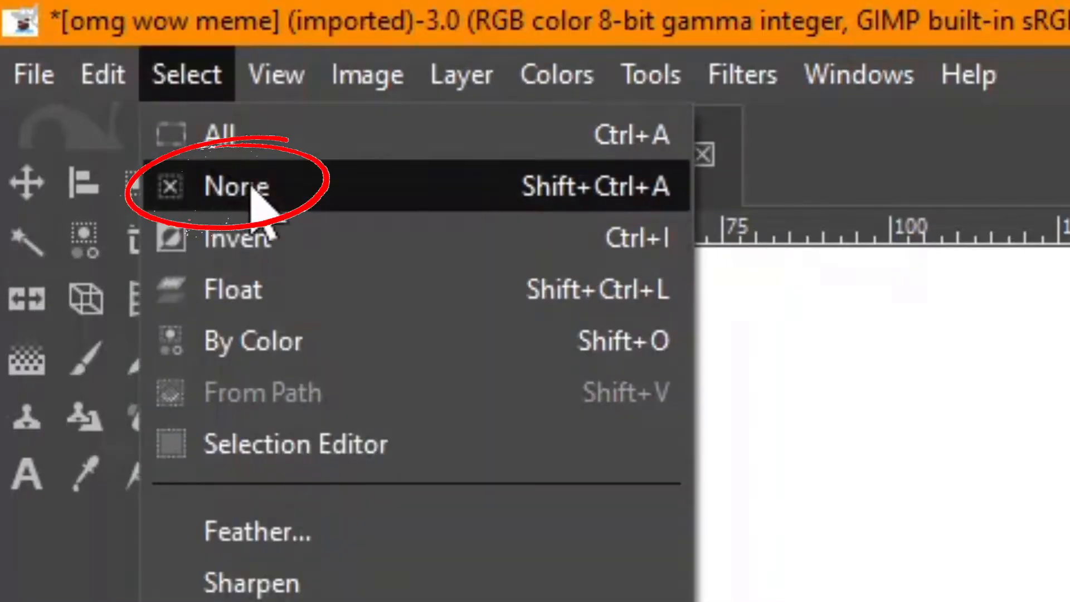
pyautogui.press('Escape')
pyautogui.hotkey('ctrl', 'x')
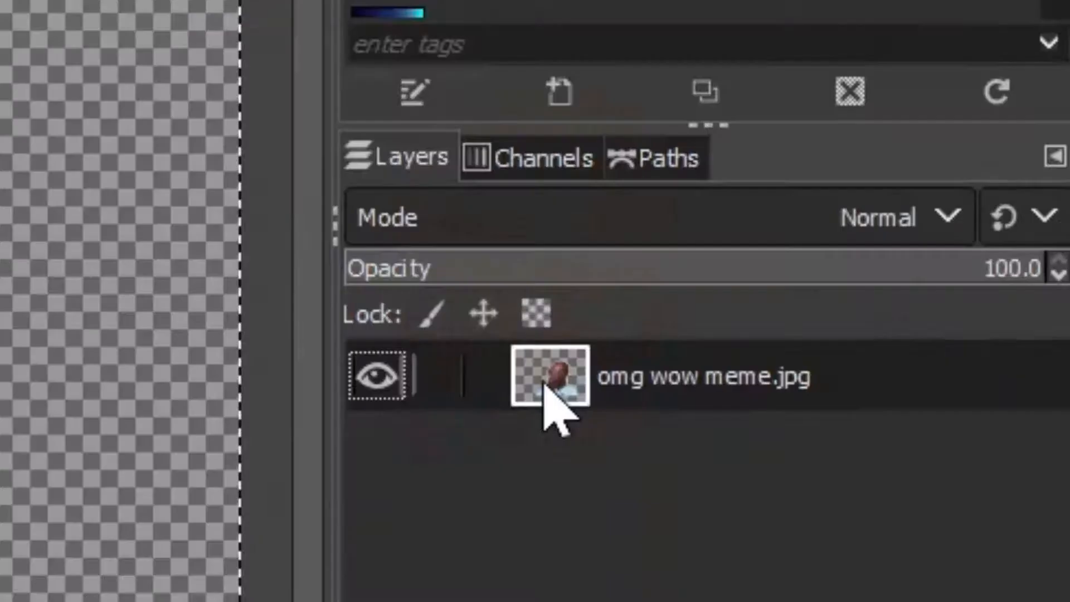
# - Copy the cut-out man's layer into the gradient image, scale it to 924 × 693 px and fit it into the canvas's lower-right corner
pyautogui.moveTo(943, 343); pyautogui.dragTo(736, 297)
pyautogui.moveTo(334, 357); pyautogui.dragTo(558, 349)
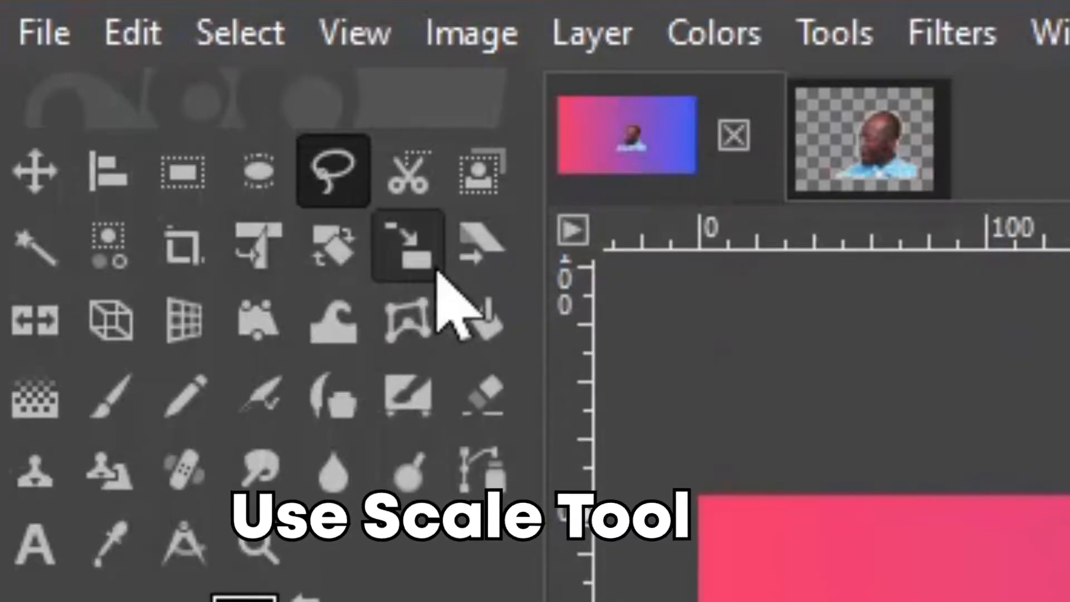
pyautogui.click(435, 270)
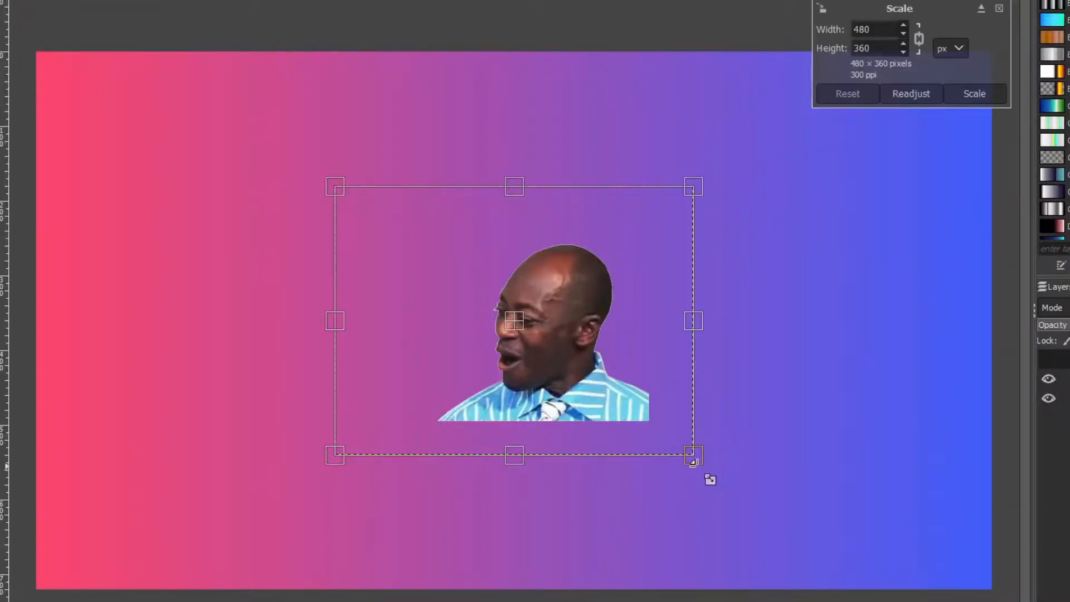
pyautogui.moveTo(693, 462); pyautogui.dragTo(998, 576)
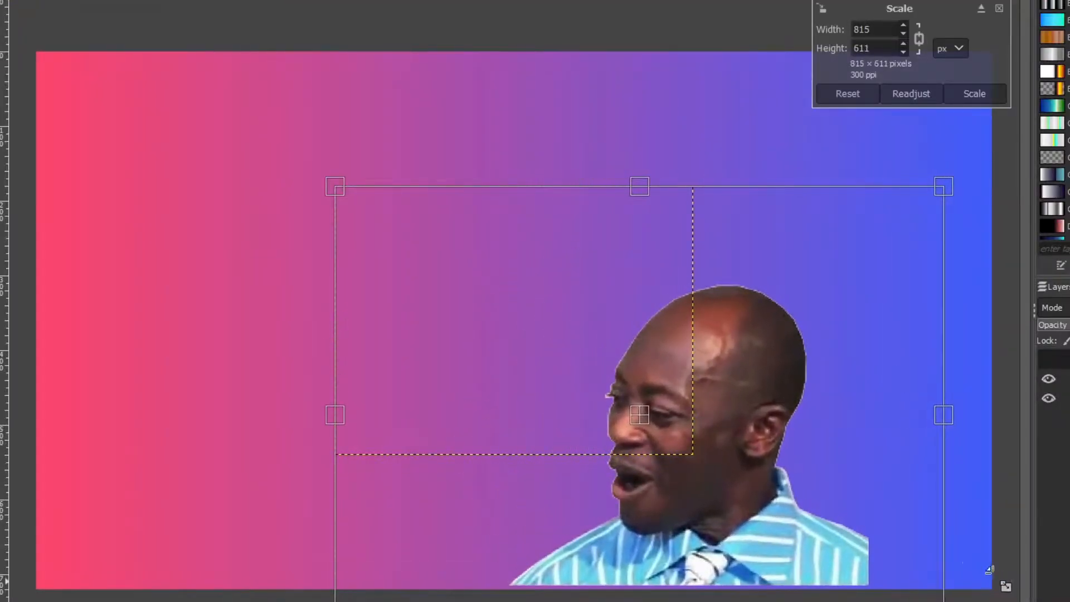
pyautogui.moveTo(326, 180); pyautogui.dragTo(236, 129)
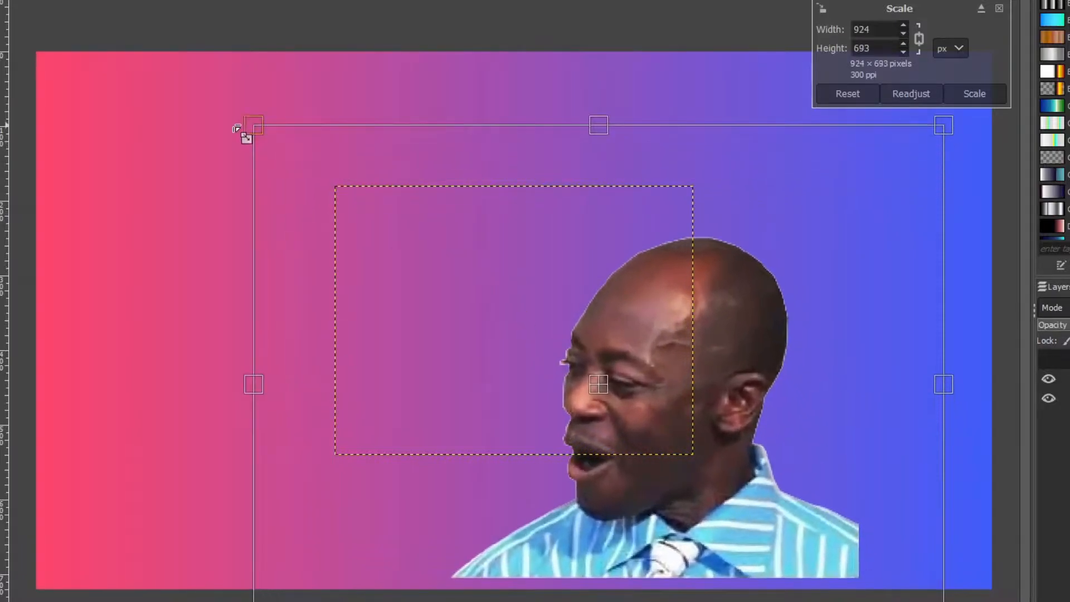
pyautogui.moveTo(604, 391); pyautogui.dragTo(737, 403)
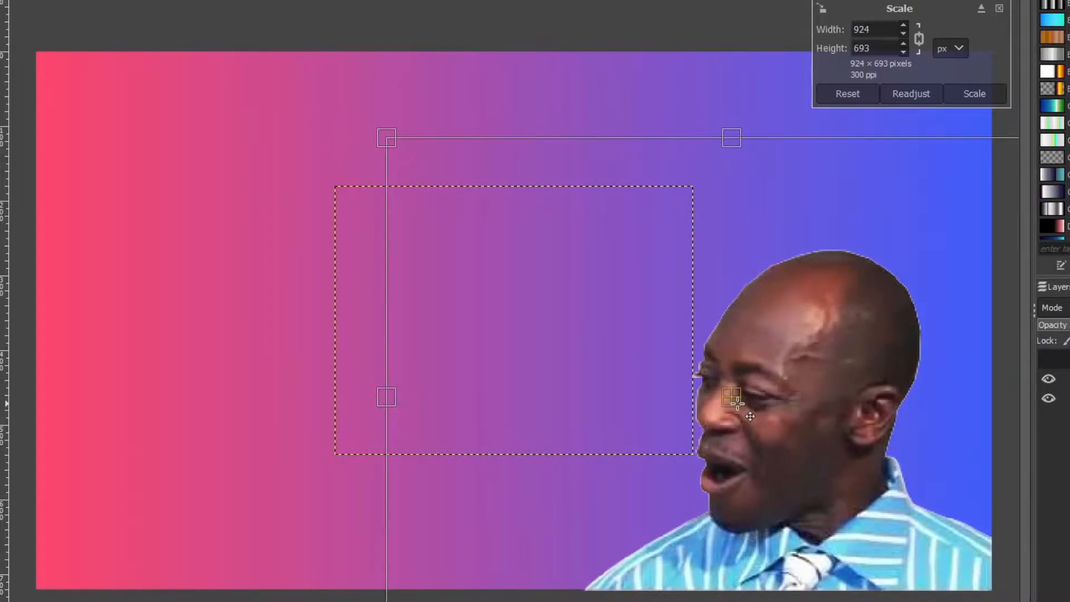
pyautogui.click(975, 93)
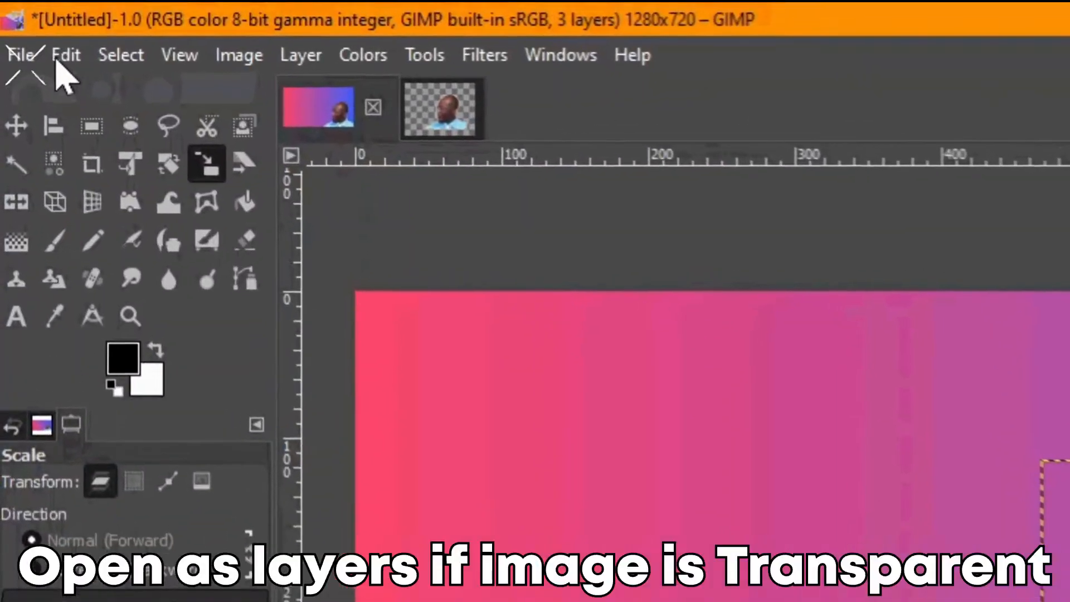
# - Open photoshop_PNG11.png as a new layer in the gradient image
pyautogui.click(9, 21)
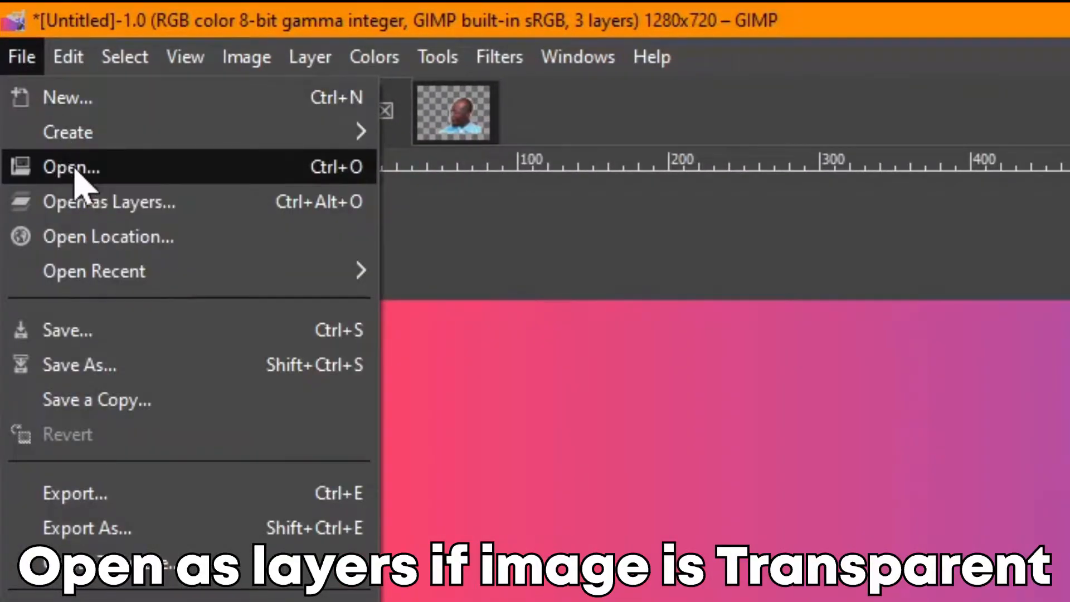
pyautogui.click(107, 203)
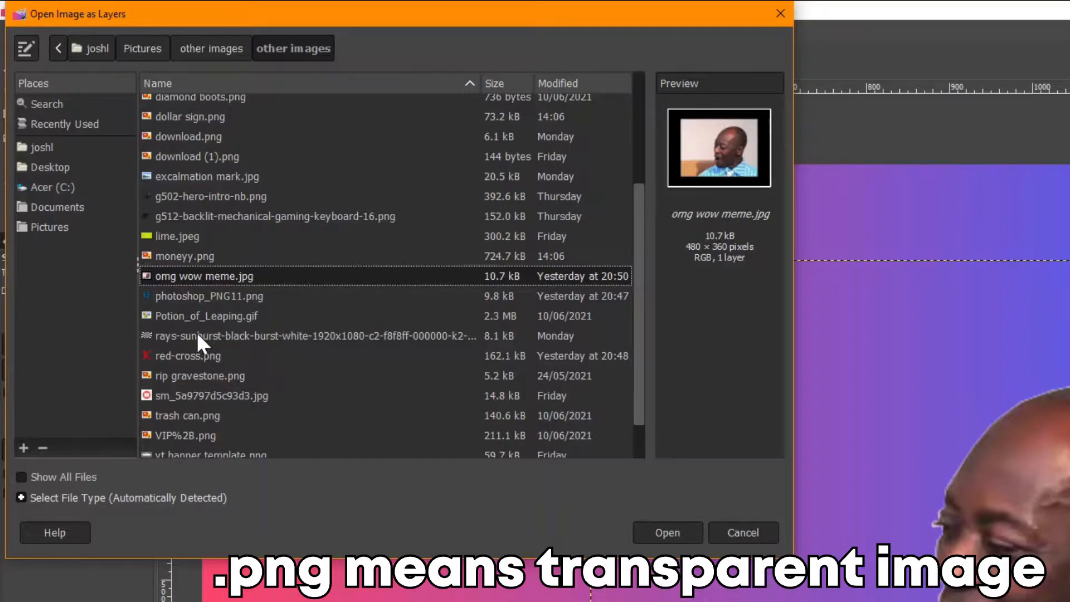
pyautogui.doubleClick(180, 298)
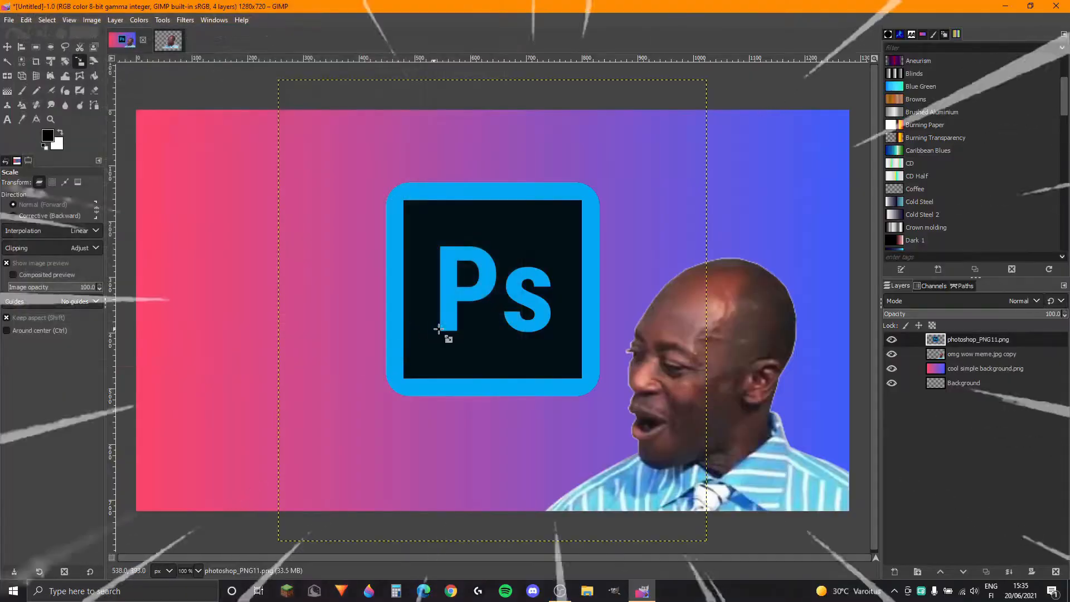
# - Scale the Photoshop logo layer to 450 × 484 px and place it in the lower-left part of the canvas
pyautogui.click(484, 301)
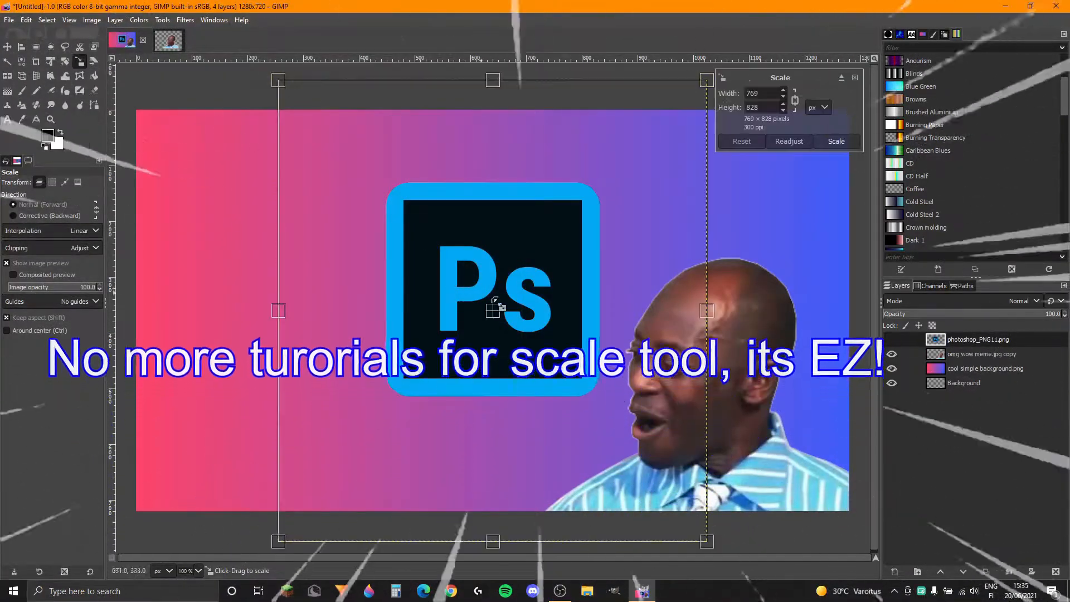
pyautogui.moveTo(706, 540); pyautogui.dragTo(442, 334)
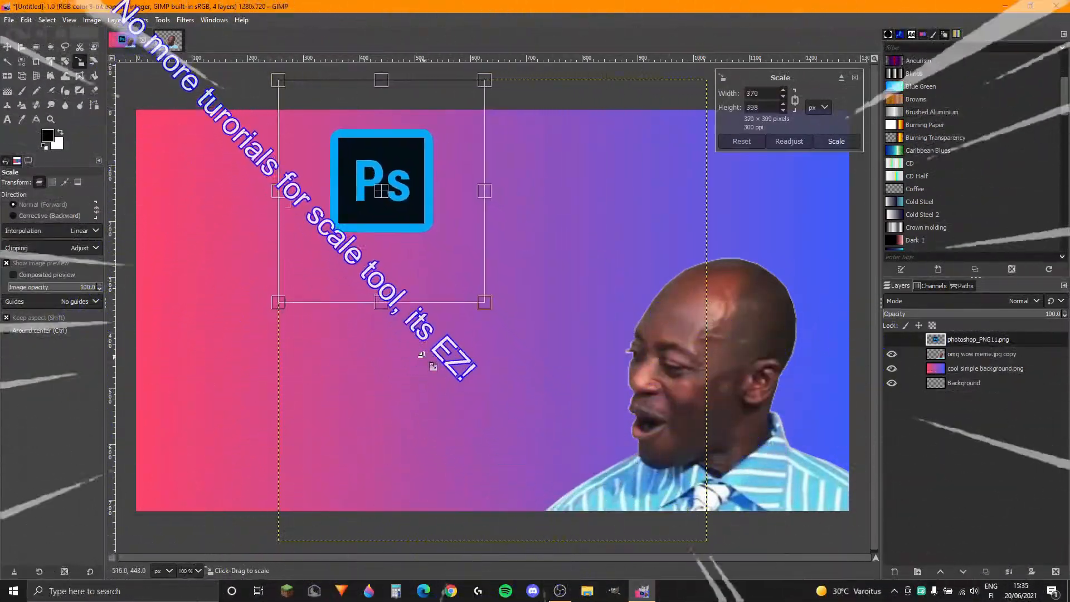
pyautogui.moveTo(388, 198); pyautogui.dragTo(267, 345)
pyautogui.moveTo(370, 456); pyautogui.dragTo(414, 503)
pyautogui.moveTo(289, 369); pyautogui.dragTo(275, 362)
pyautogui.click(838, 141)
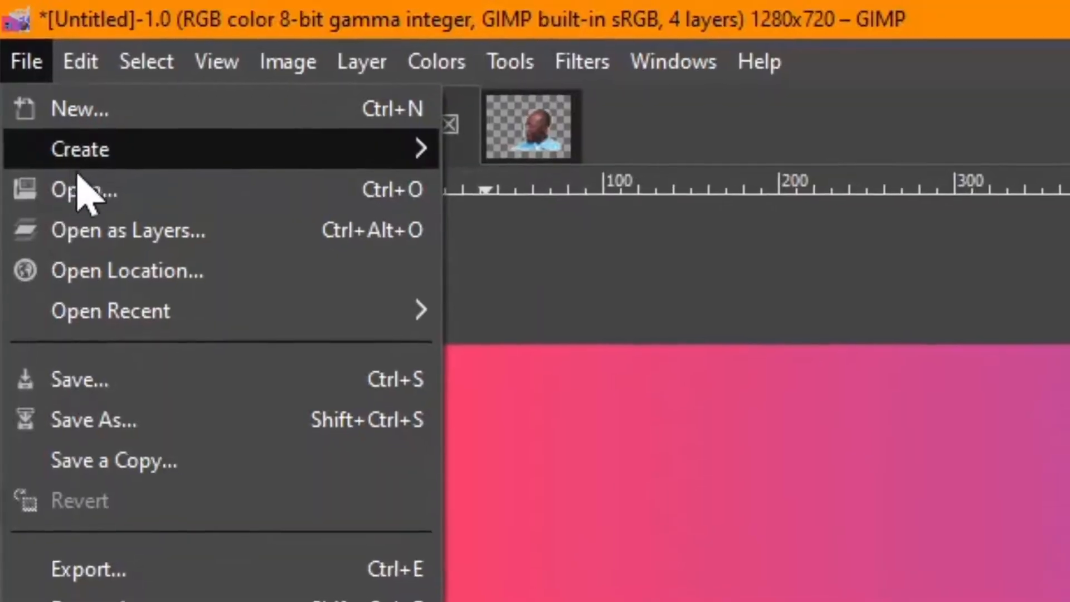
# - Try to add moneyy.png as a new layer in the gradient image
pyautogui.click(109, 210)
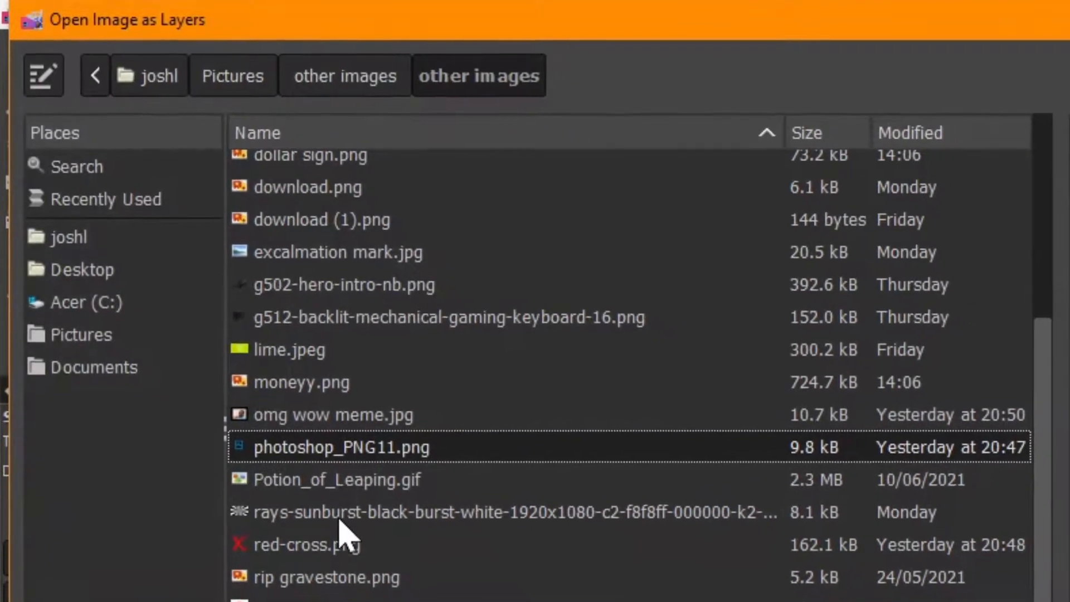
pyautogui.scroll(-1, 365, 552)
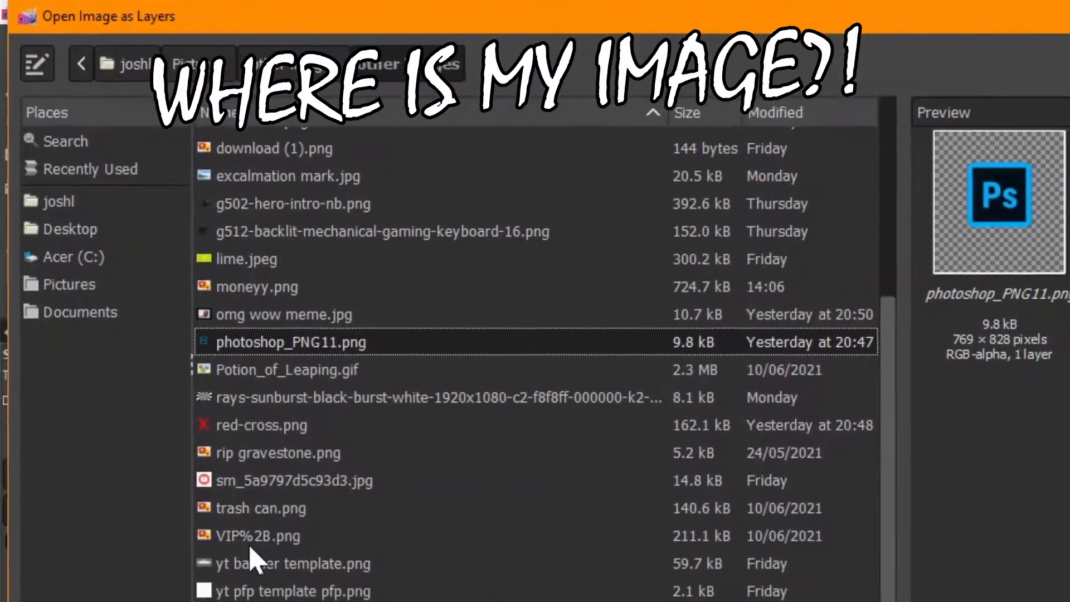
pyautogui.scroll(2, 260, 416)
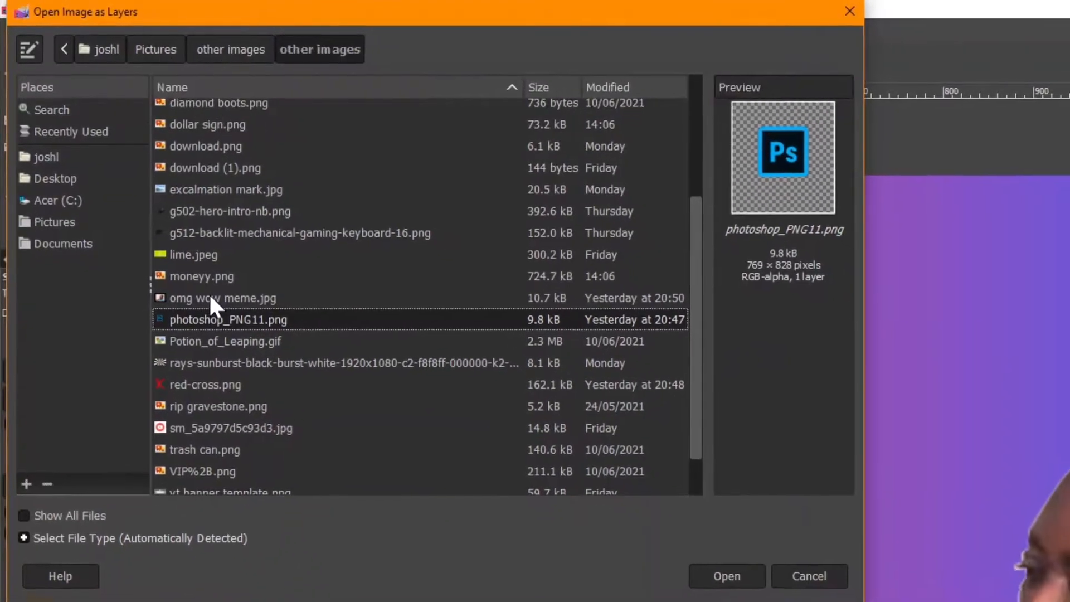
pyautogui.click(239, 323)
pyautogui.doubleClick(202, 273)
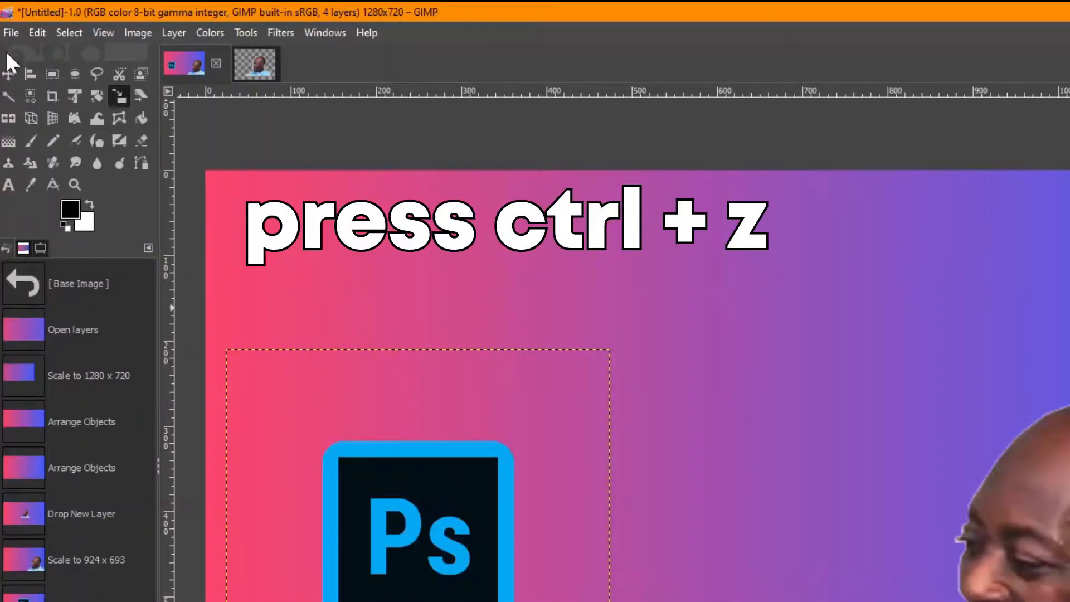
# - Open moneyy.png as a separate image
pyautogui.click(10, 32)
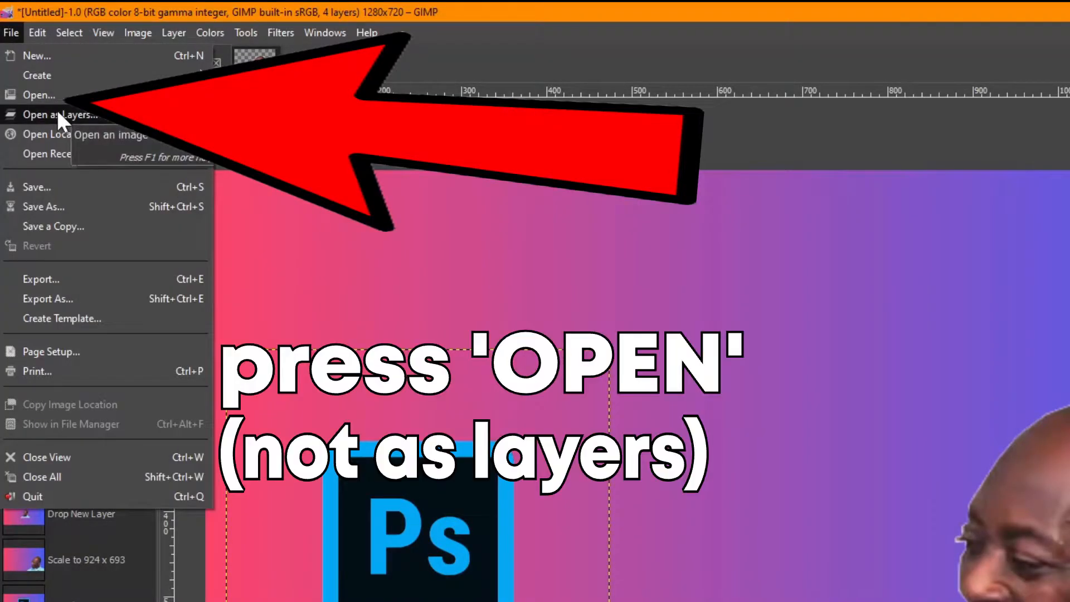
pyautogui.click(56, 96)
pyautogui.doubleClick(186, 283)
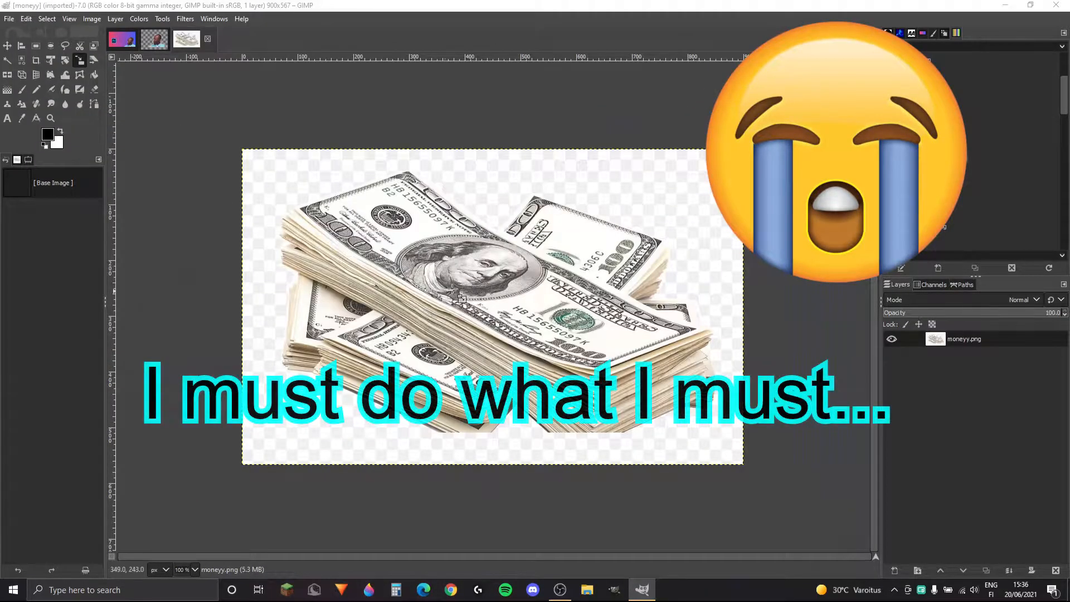
# - Trace a closed free selection outline around the stacks of money, following the edges of the banknotes
pyautogui.click(64, 45)
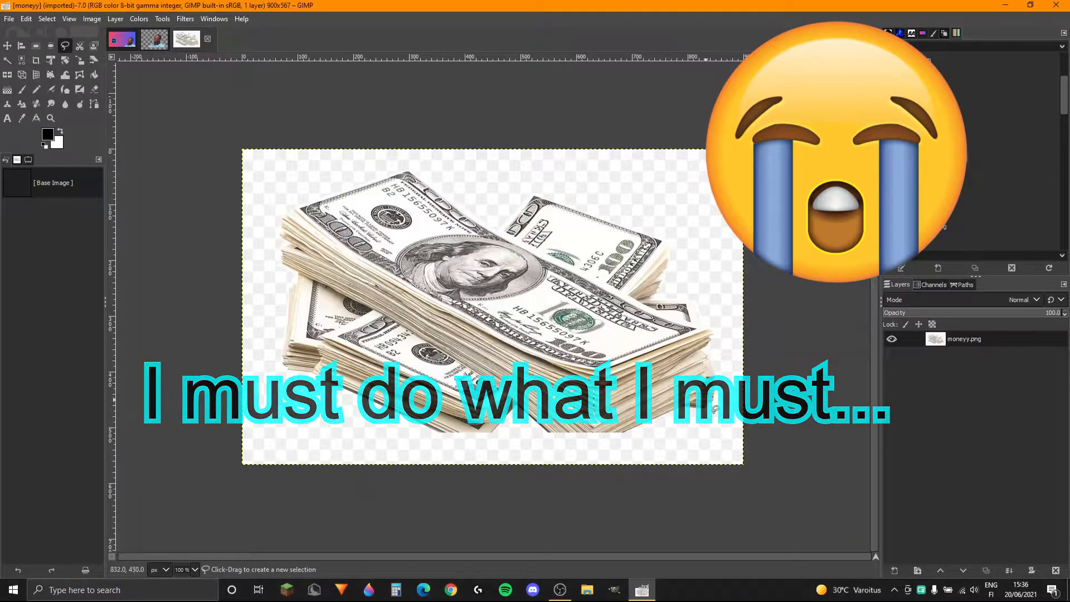
pyautogui.scroll(5, 706, 389)
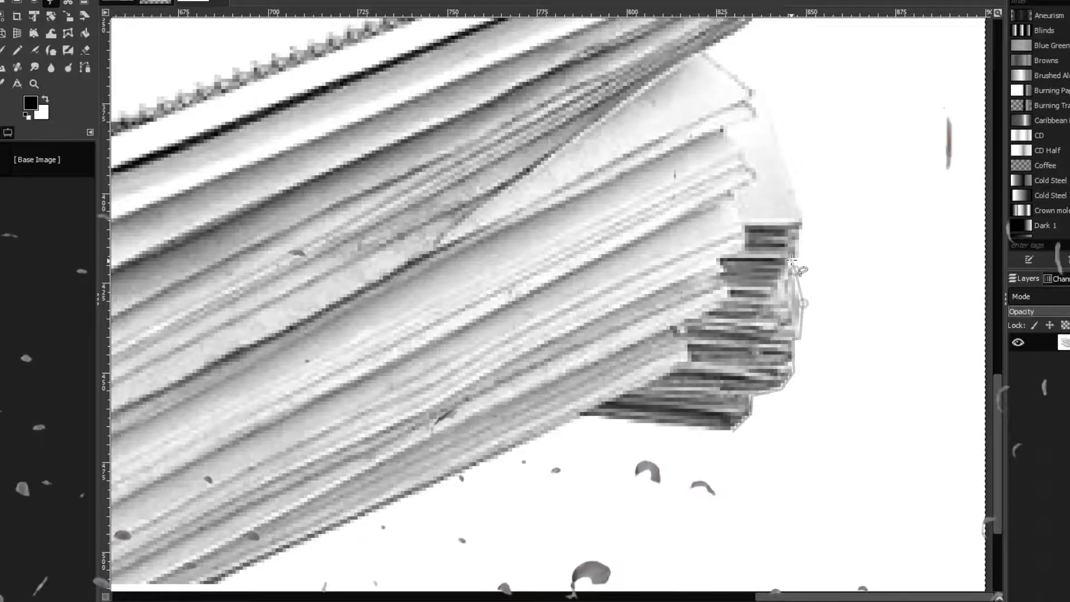
pyautogui.click(791, 262)
pyautogui.click(800, 256)
pyautogui.click(801, 224)
pyautogui.click(803, 218)
pyautogui.moveTo(803, 218); pyautogui.dragTo(763, 439)
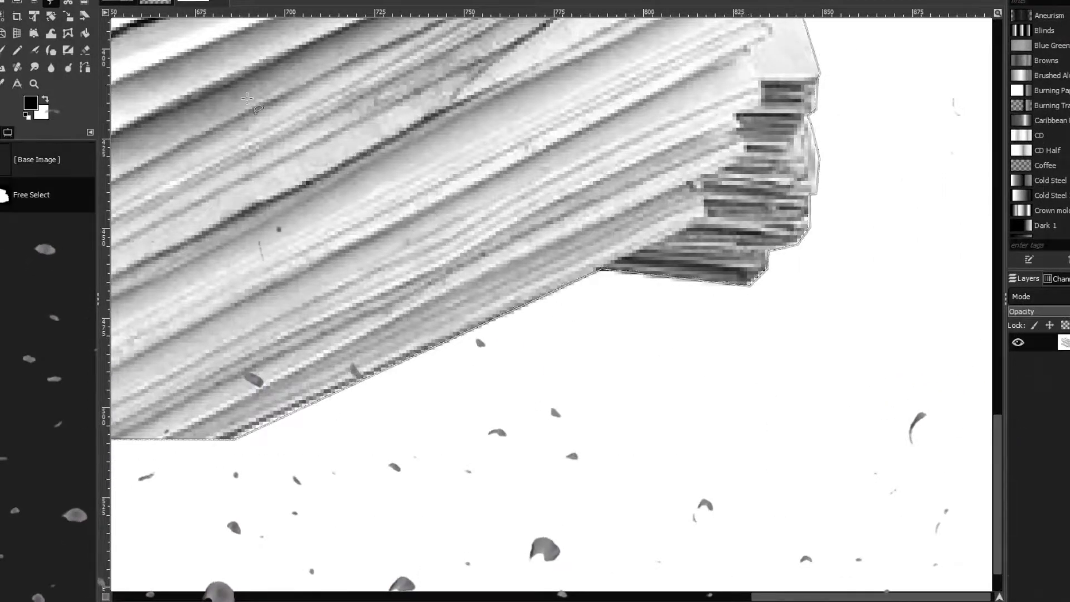
# - Invert the selection, cut the background around the money, and copy the moneyy.png layer into the gradient image
pyautogui.click(52, 11)
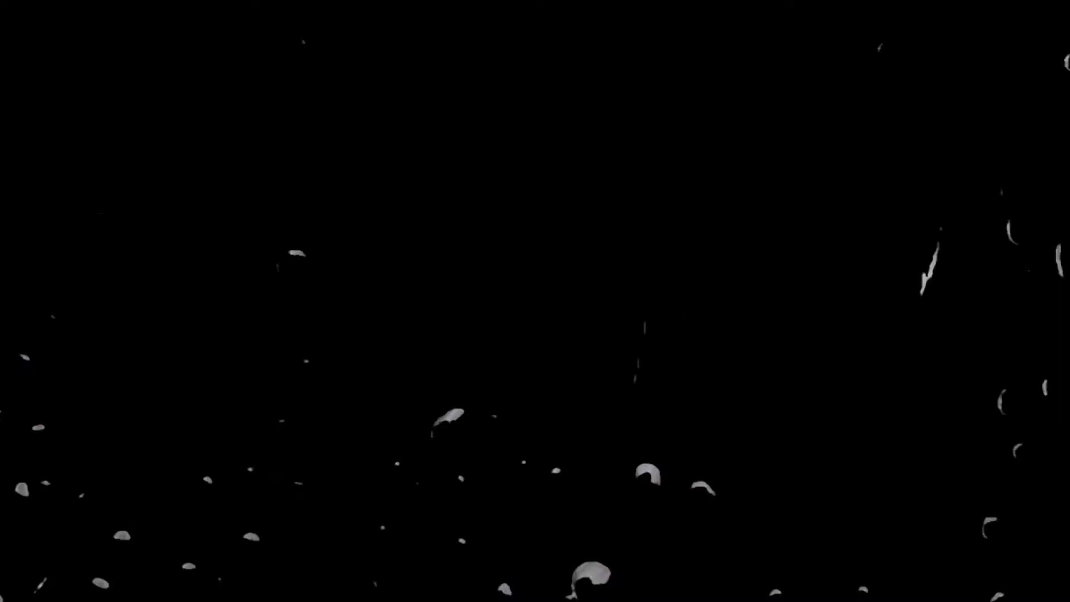
pyautogui.hotkey('ctrl', 'x')
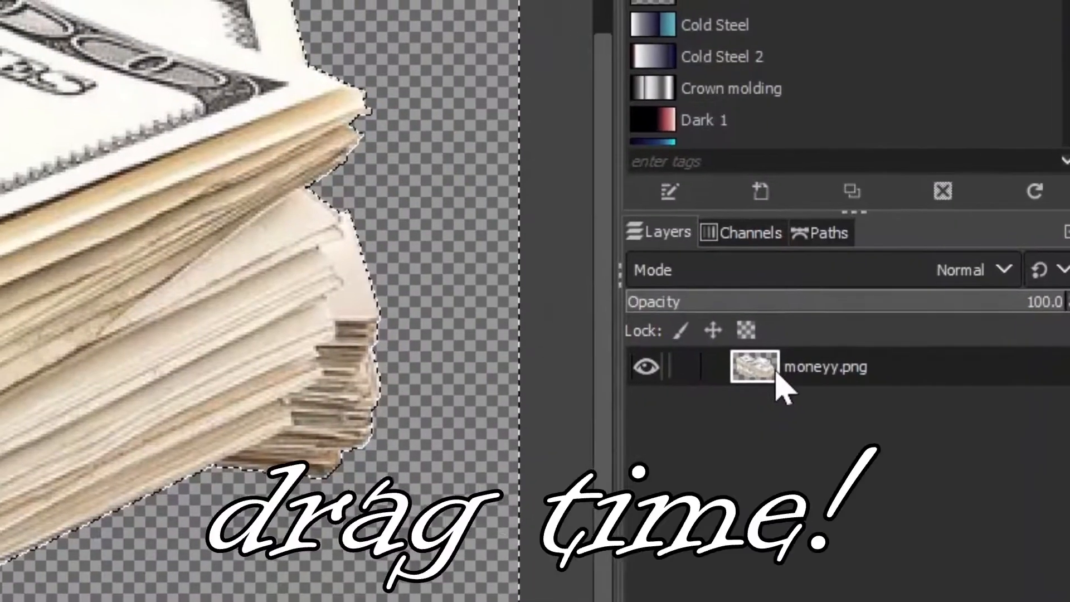
pyautogui.moveTo(939, 341); pyautogui.dragTo(381, 289)
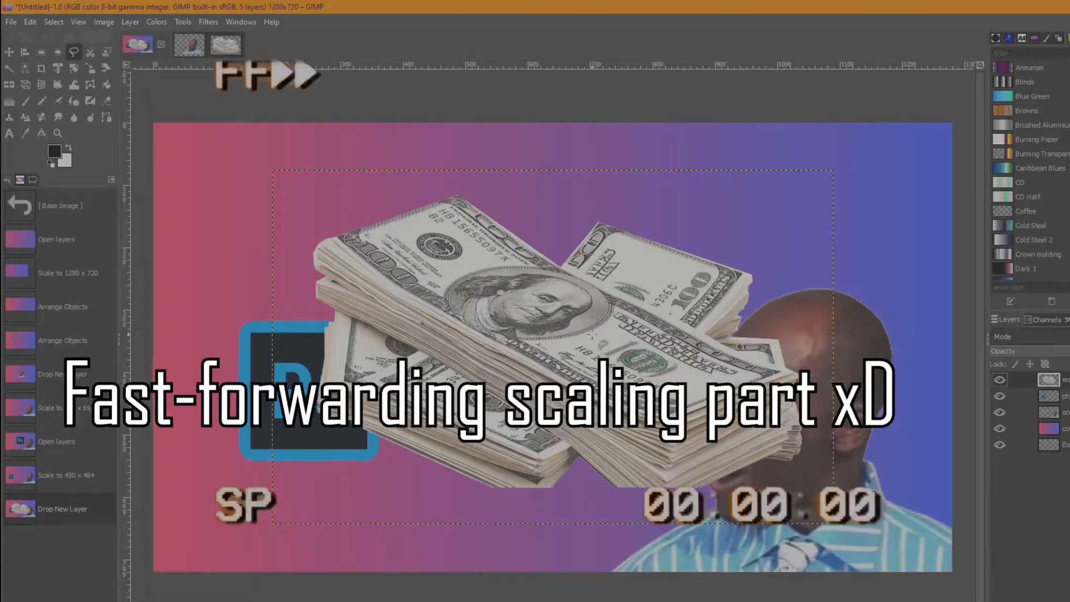
# - Scale the money layer to 472 × 297 px and position it partly over the Photoshop logo
pyautogui.click(90, 68)
pyautogui.click(524, 251)
pyautogui.moveTo(830, 174); pyautogui.dragTo(601, 323)
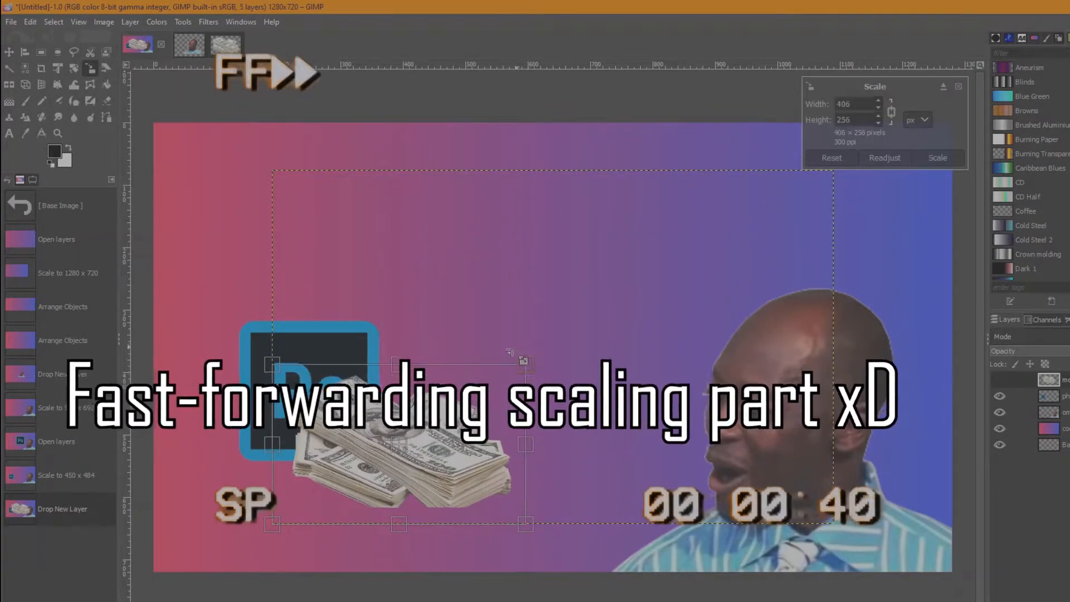
pyautogui.moveTo(411, 438); pyautogui.dragTo(428, 384)
pyautogui.moveTo(571, 300); pyautogui.dragTo(597, 279)
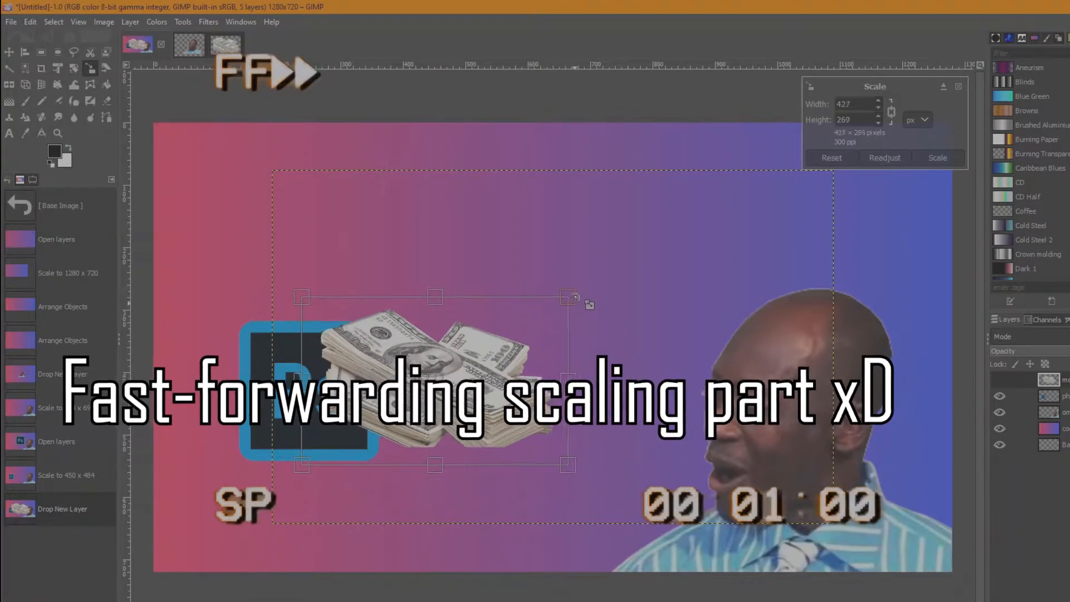
pyautogui.moveTo(451, 373); pyautogui.dragTo(437, 405)
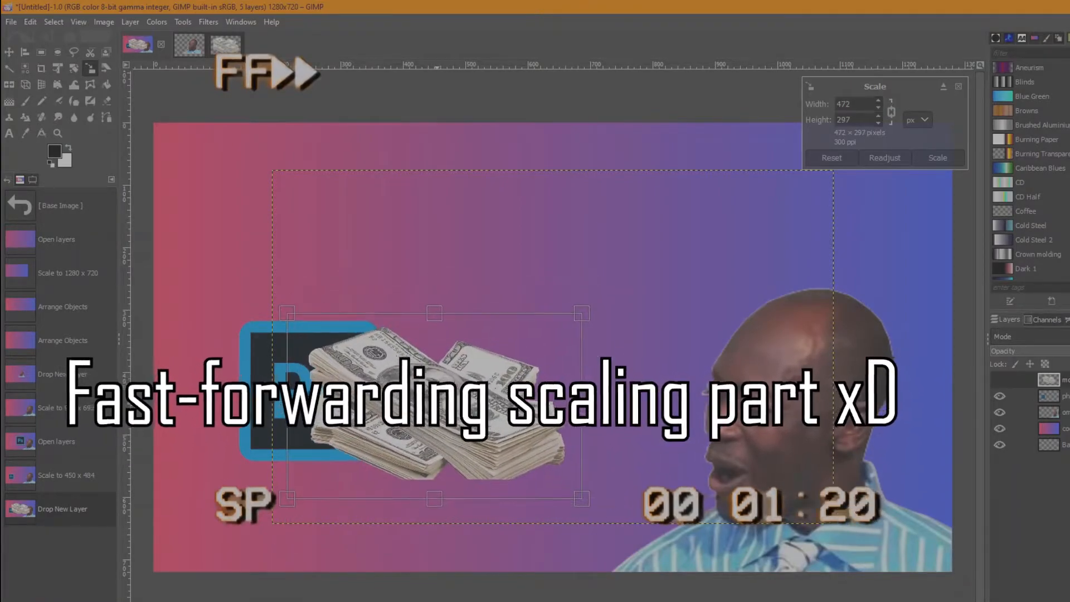
pyautogui.click(939, 158)
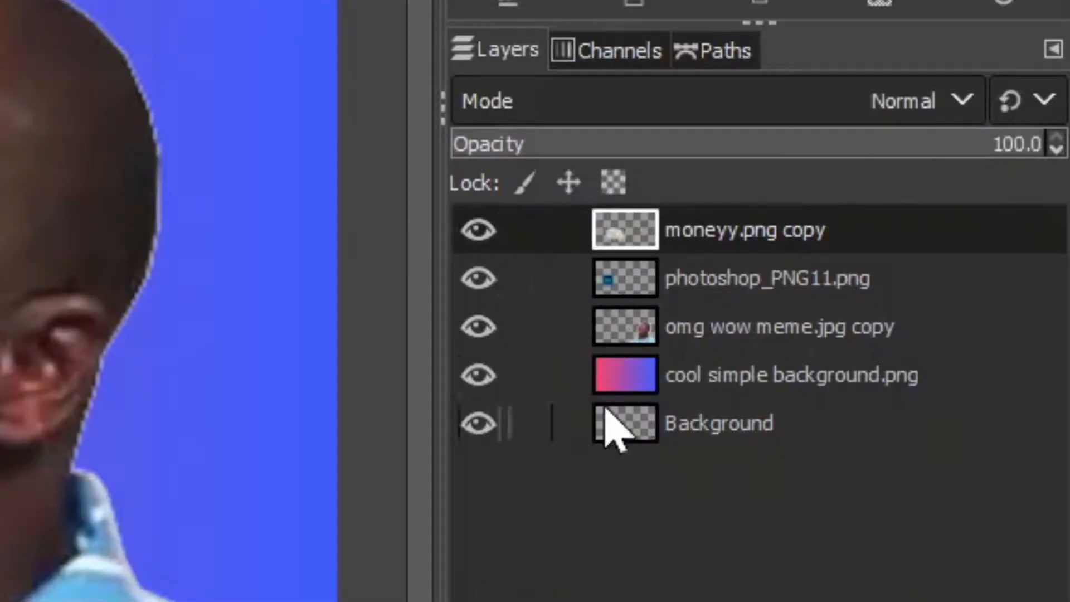
# - Move the moneyy.png copy layer below the photoshop_PNG11.png layer and rotate the money slightly clockwise
pyautogui.moveTo(576, 239); pyautogui.dragTo(577, 292)
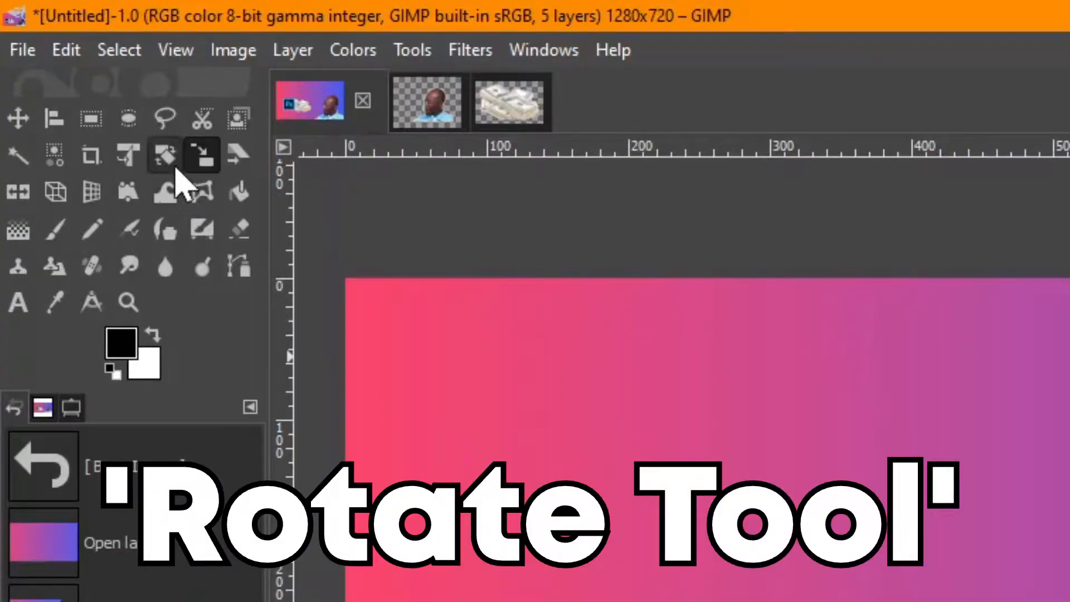
pyautogui.click(174, 167)
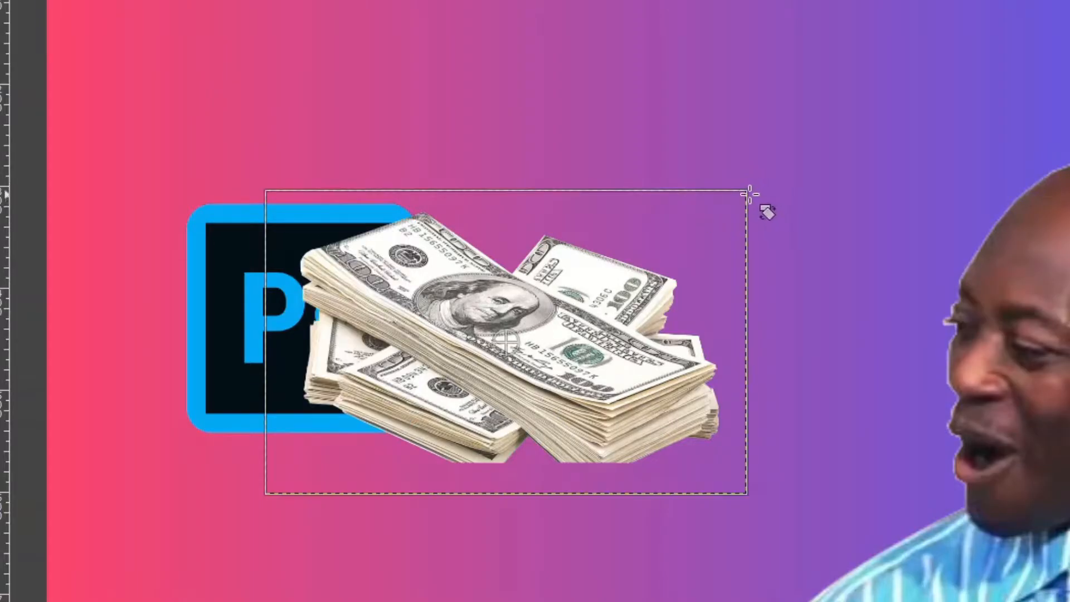
pyautogui.moveTo(753, 190); pyautogui.dragTo(776, 231)
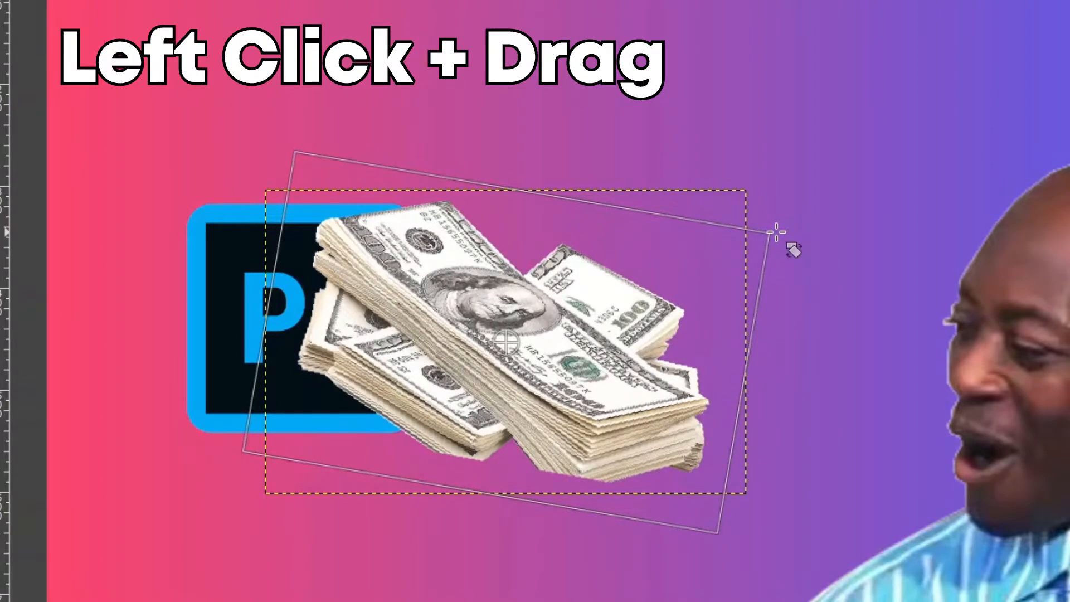
pyautogui.moveTo(532, 366); pyautogui.dragTo(89, 358)
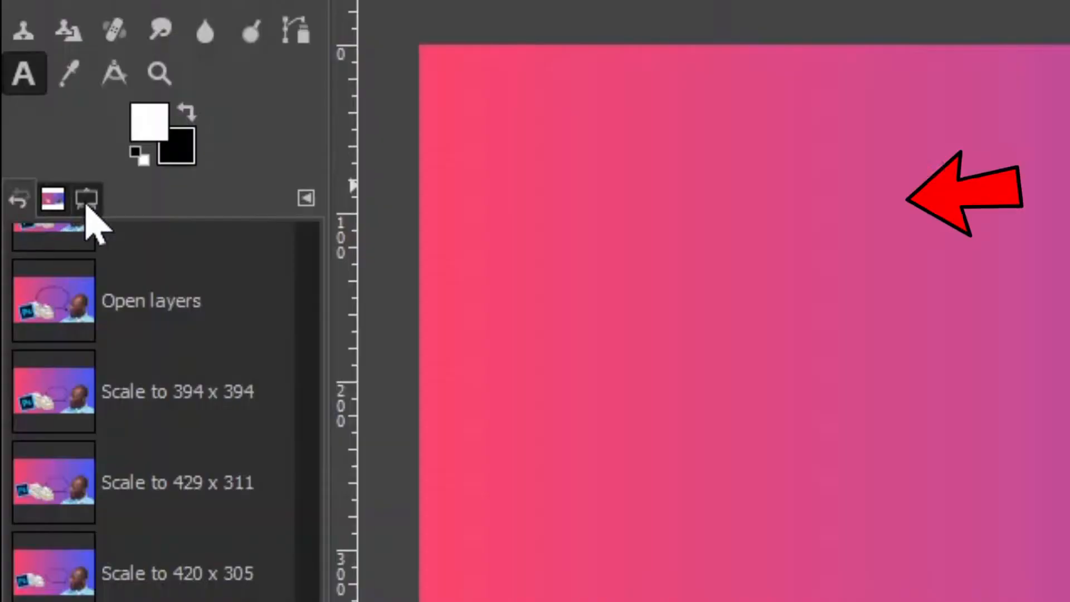
# - Set the Text tool's font to Minecraft Medium
pyautogui.click(86, 201)
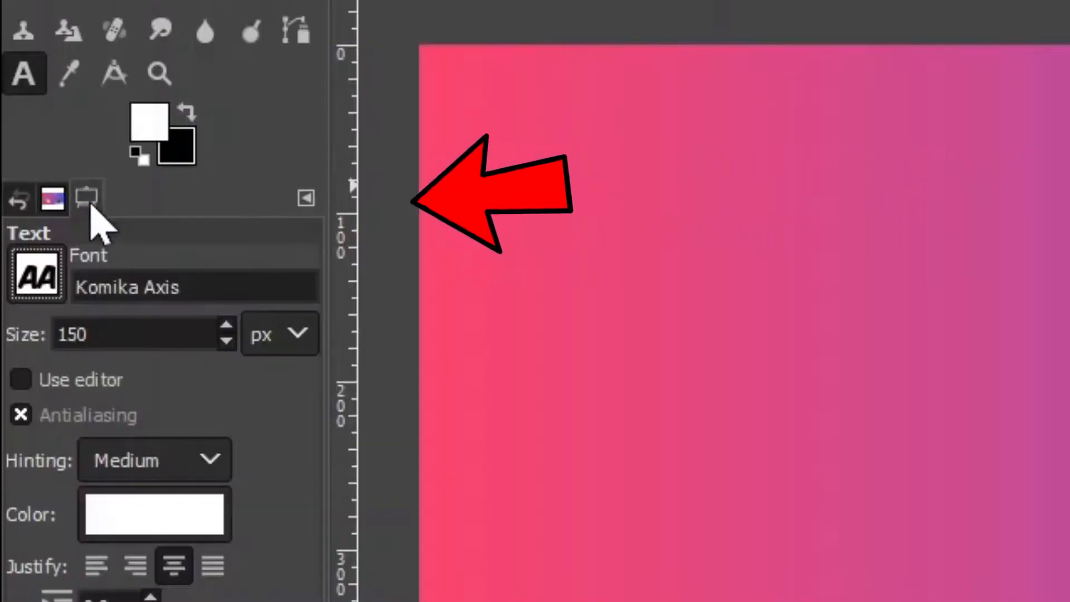
pyautogui.click(56, 292)
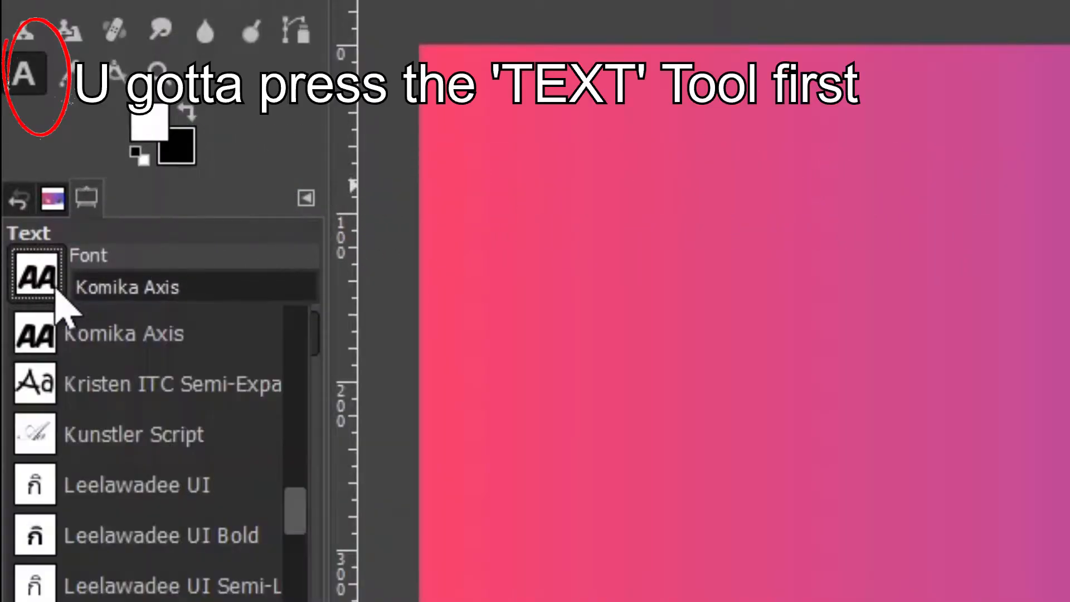
pyautogui.scroll(4, 163, 550)
pyautogui.scroll(-3, 162, 550)
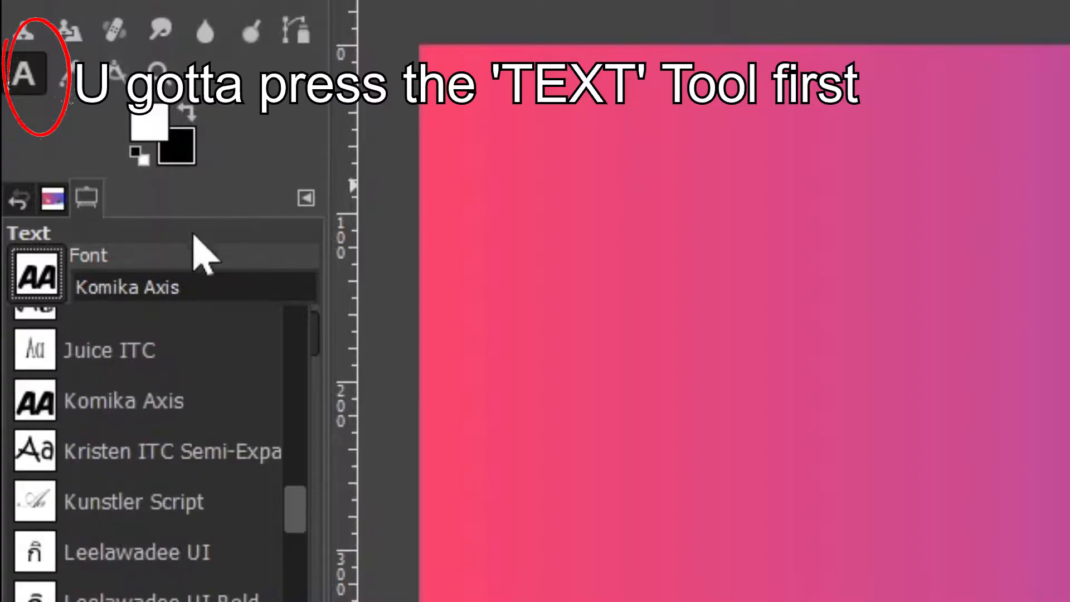
pyautogui.click(88, 274)
pyautogui.write('minec')
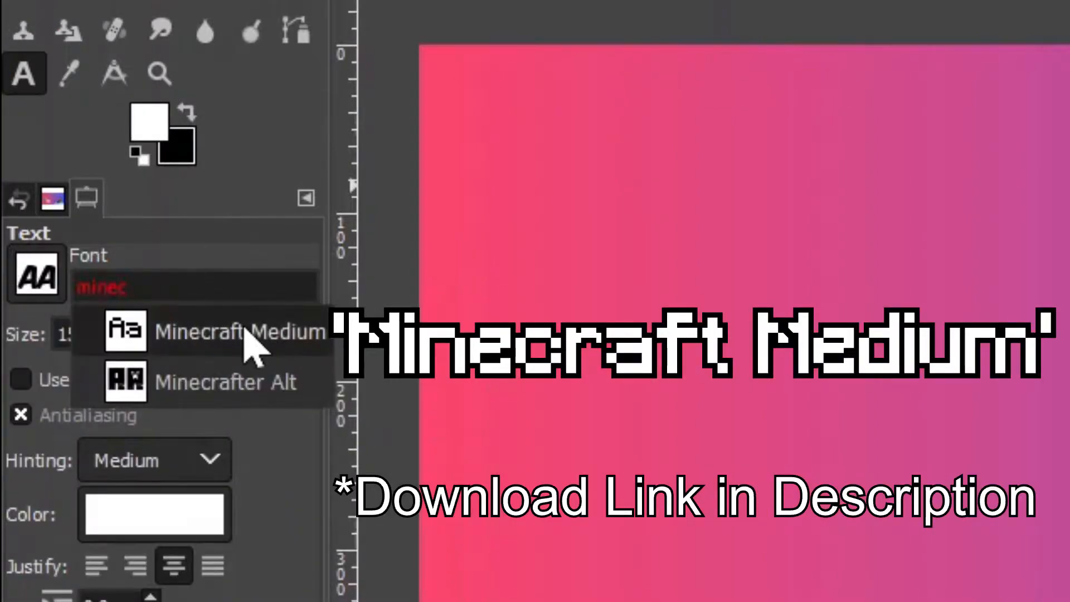
pyautogui.click(242, 317)
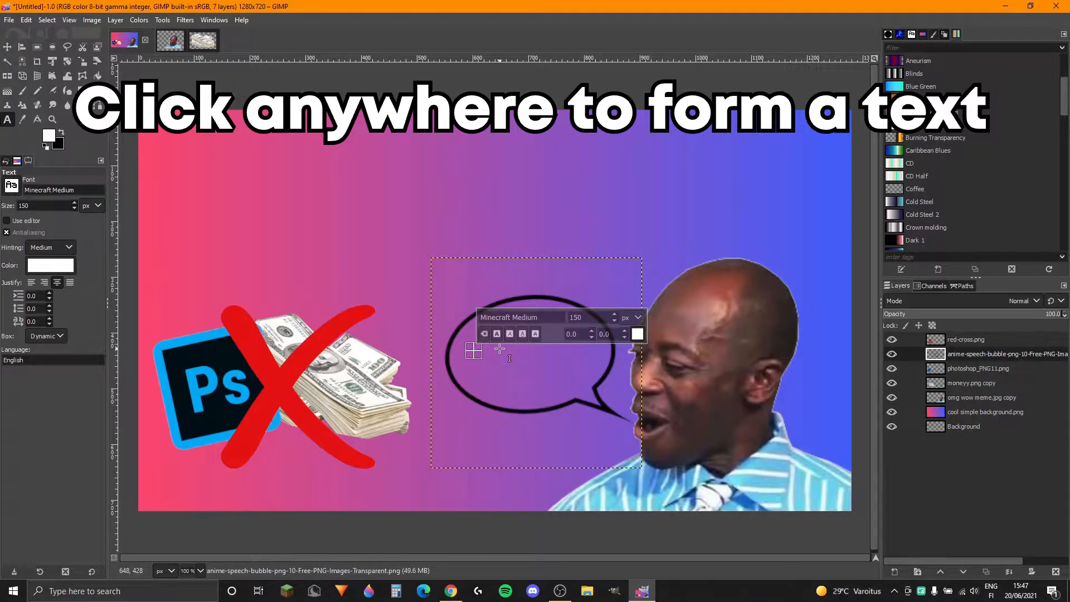
# - Add the text WOW over the speech bubble and set its size to 125 px
pyautogui.write('WOW')
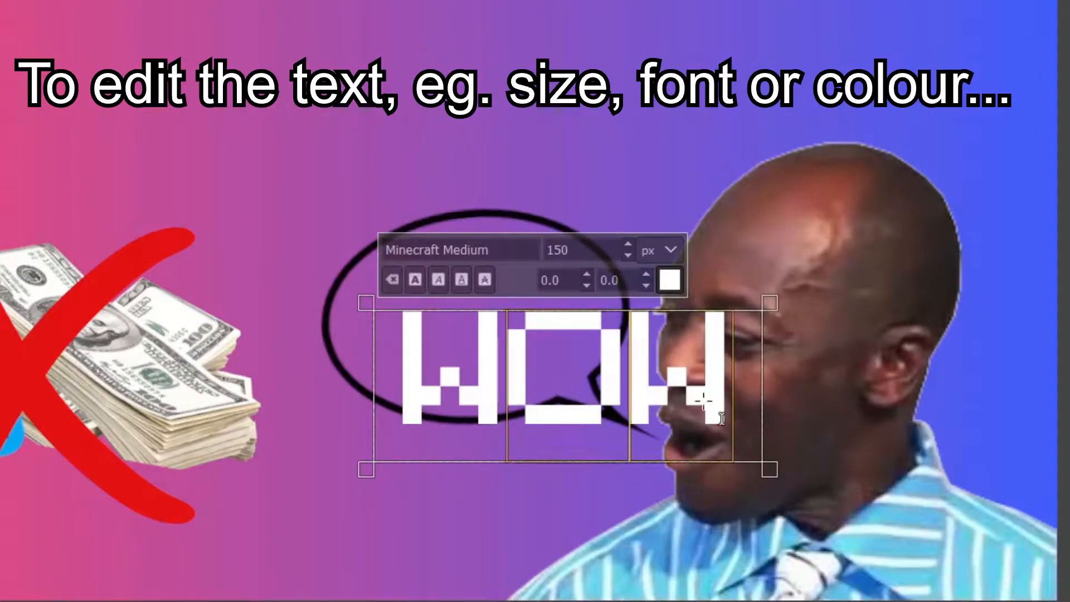
pyautogui.moveTo(731, 428); pyautogui.dragTo(473, 397)
pyautogui.click(628, 257)
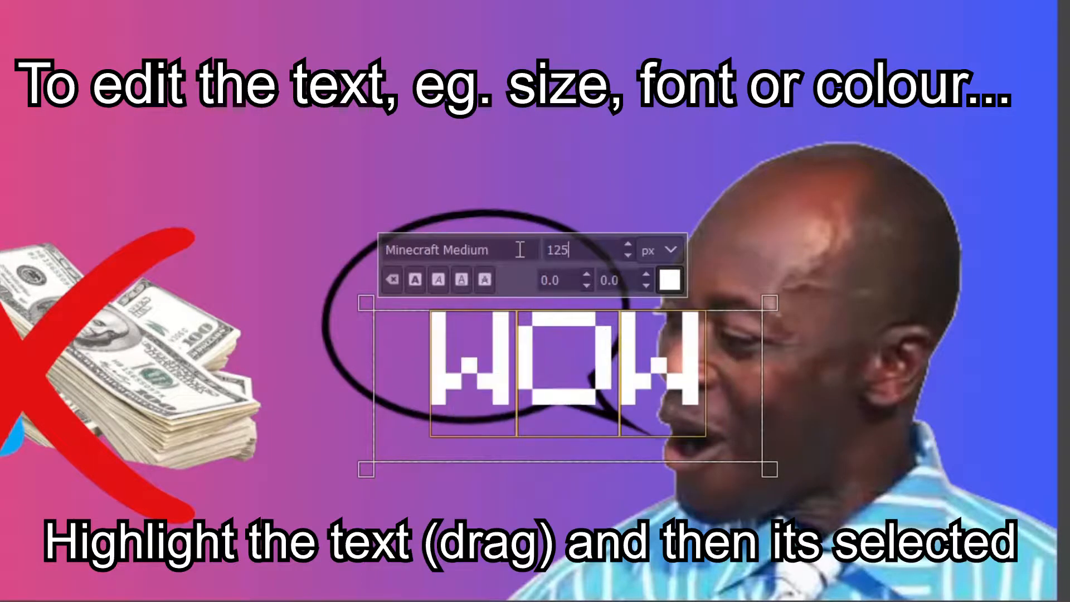
# - Extend the WOW text box to the left and upward to bring the word into the speech bubble
pyautogui.moveTo(359, 405); pyautogui.dragTo(231, 411)
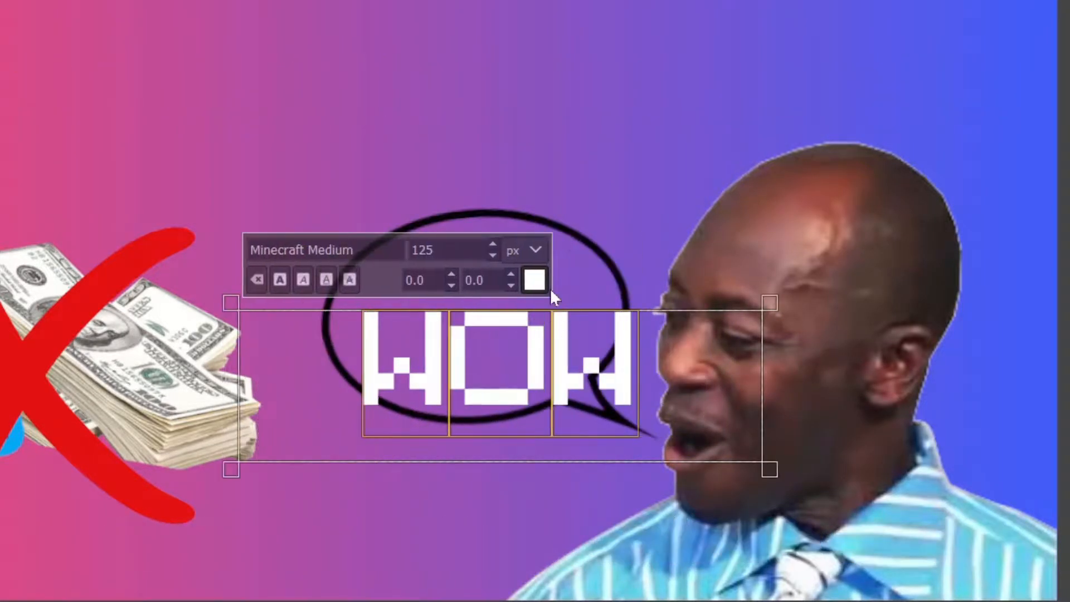
pyautogui.moveTo(536, 250); pyautogui.dragTo(538, 250)
pyautogui.moveTo(580, 252); pyautogui.dragTo(586, 238)
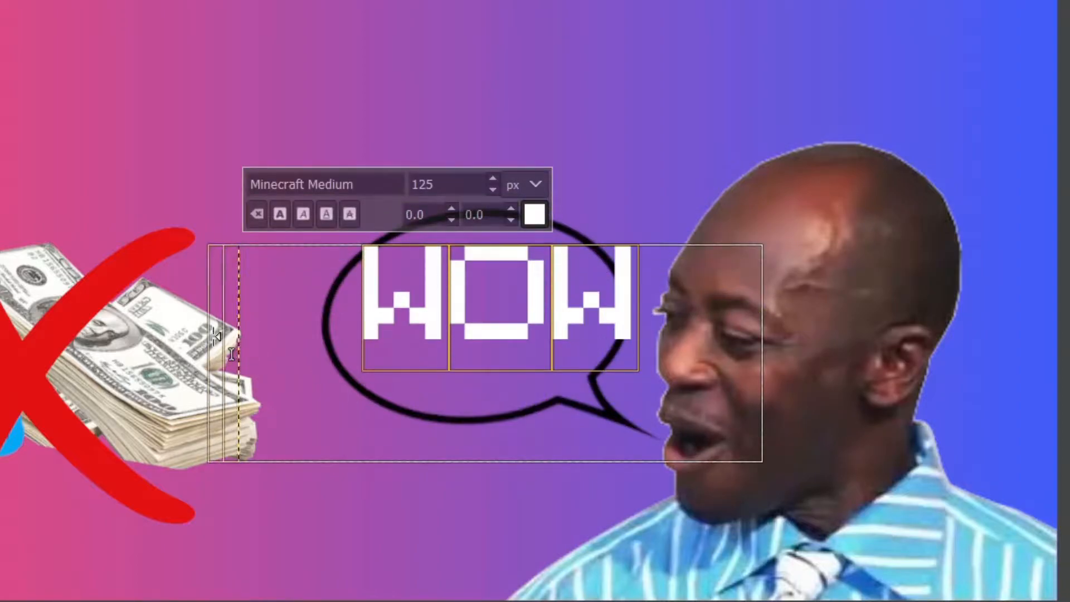
pyautogui.moveTo(213, 336); pyautogui.dragTo(213, 336)
pyautogui.click(208, 348)
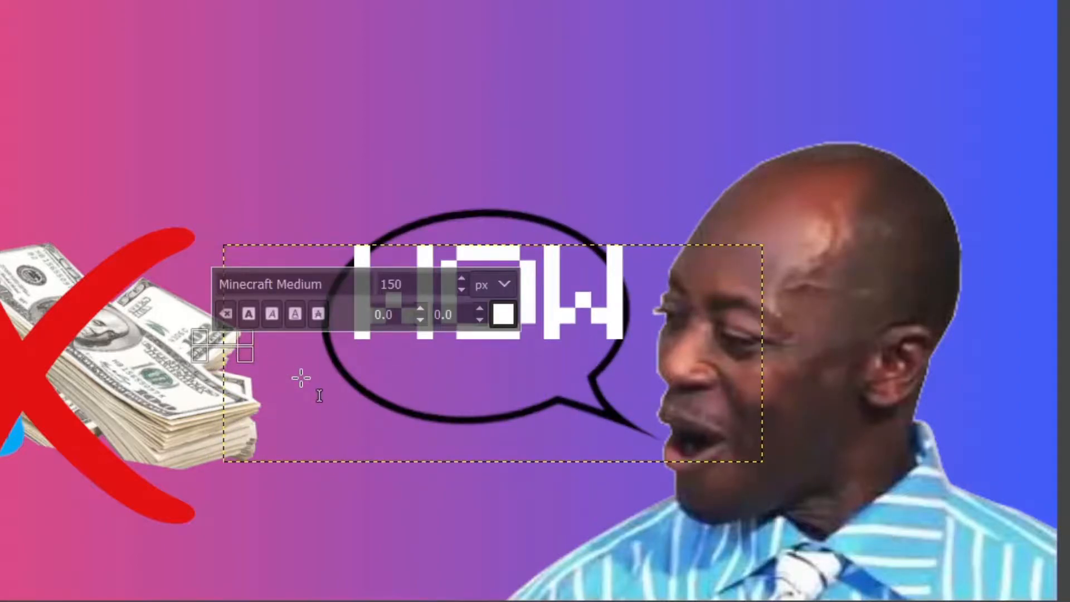
pyautogui.click(408, 355)
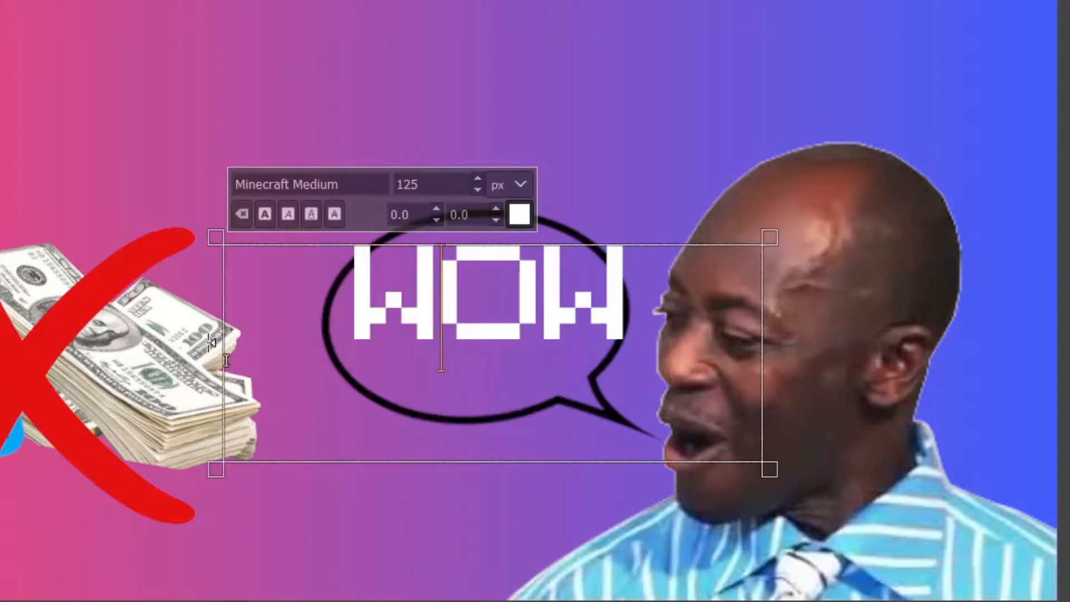
# - Set the WOW text's size to 100 px and adjust its text box to fit the word inside the speech bubble
pyautogui.write('100')
pyautogui.press('Return')
pyautogui.moveTo(604, 255); pyautogui.dragTo(603, 268)
pyautogui.moveTo(210, 331); pyautogui.dragTo(177, 342)
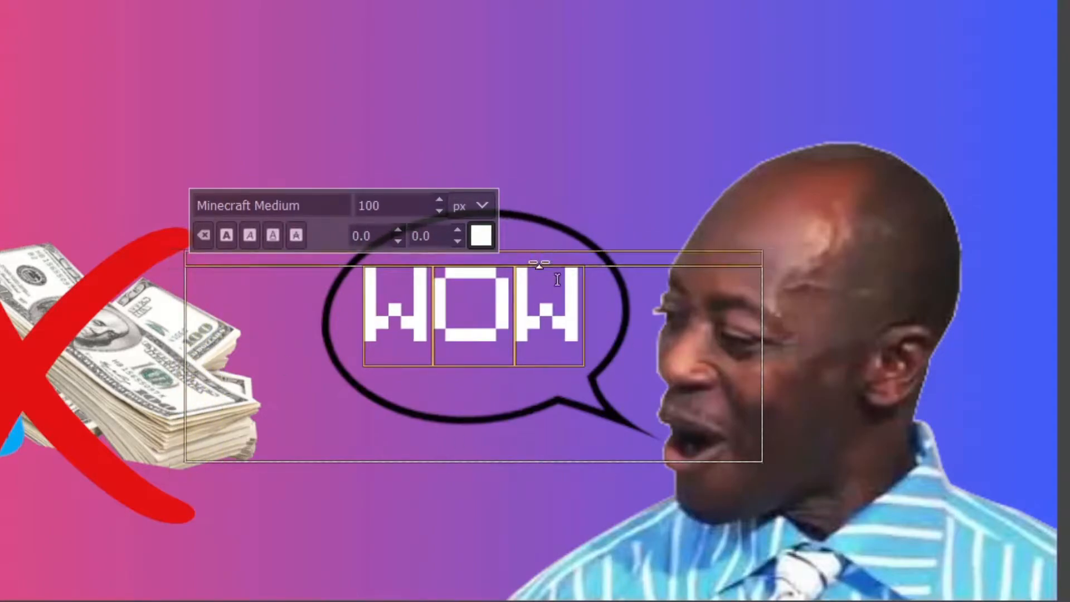
pyautogui.moveTo(539, 264); pyautogui.dragTo(534, 271)
pyautogui.press('Return')
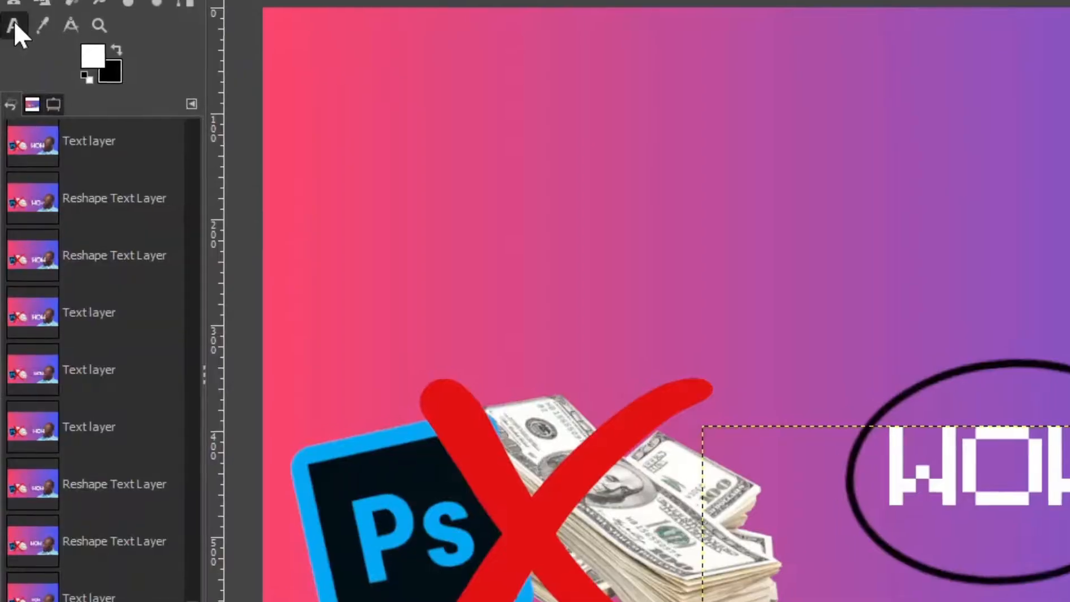
# - Change the Text tool's font to Komika Axis
pyautogui.click(53, 105)
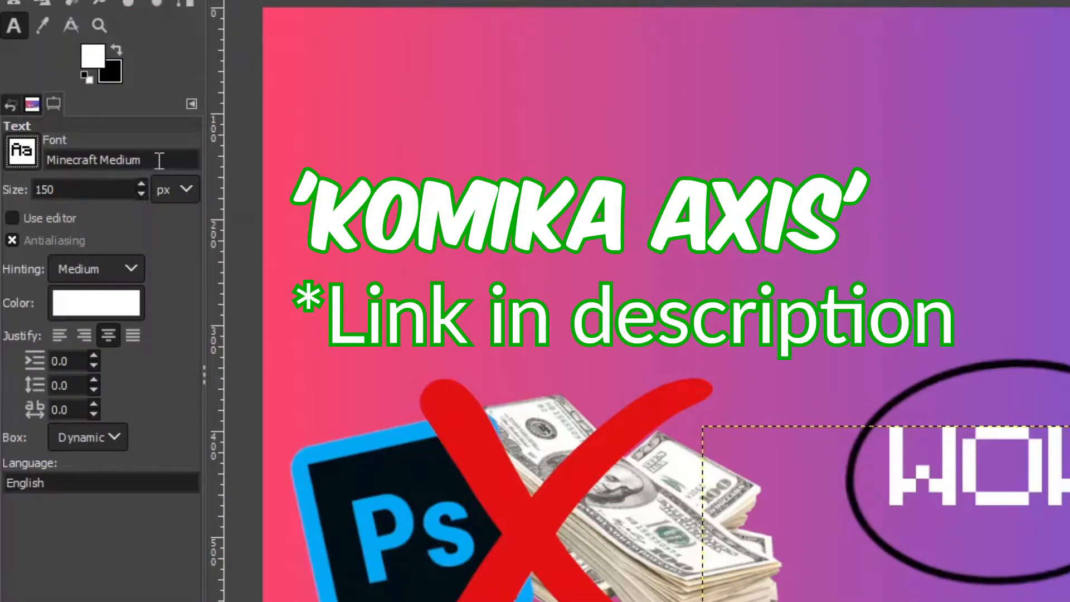
pyautogui.click(7, 156)
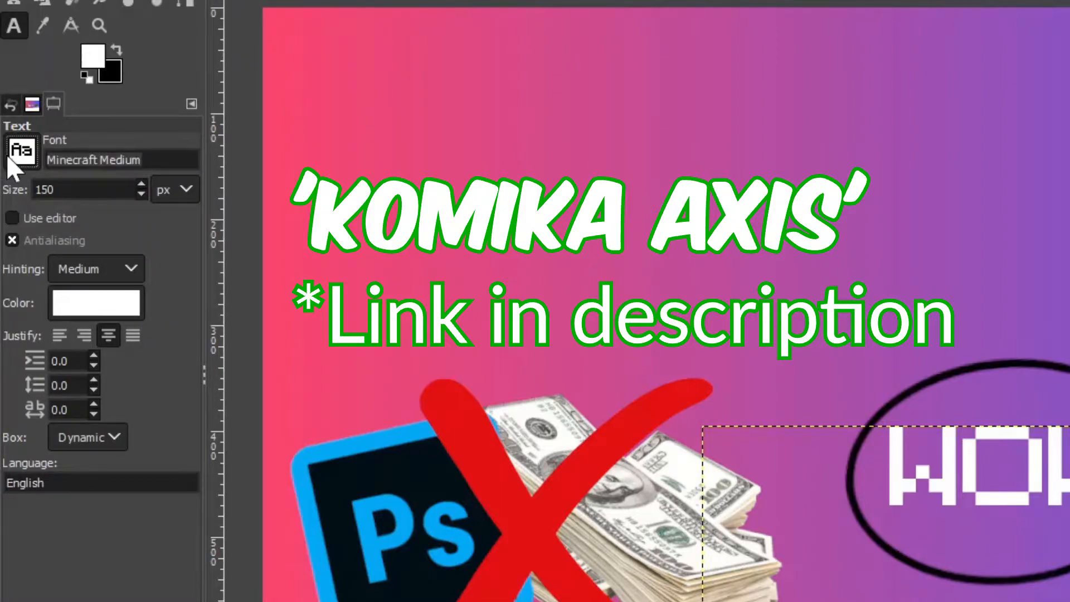
pyautogui.moveTo(190, 327); pyautogui.dragTo(192, 297)
pyautogui.click(111, 260)
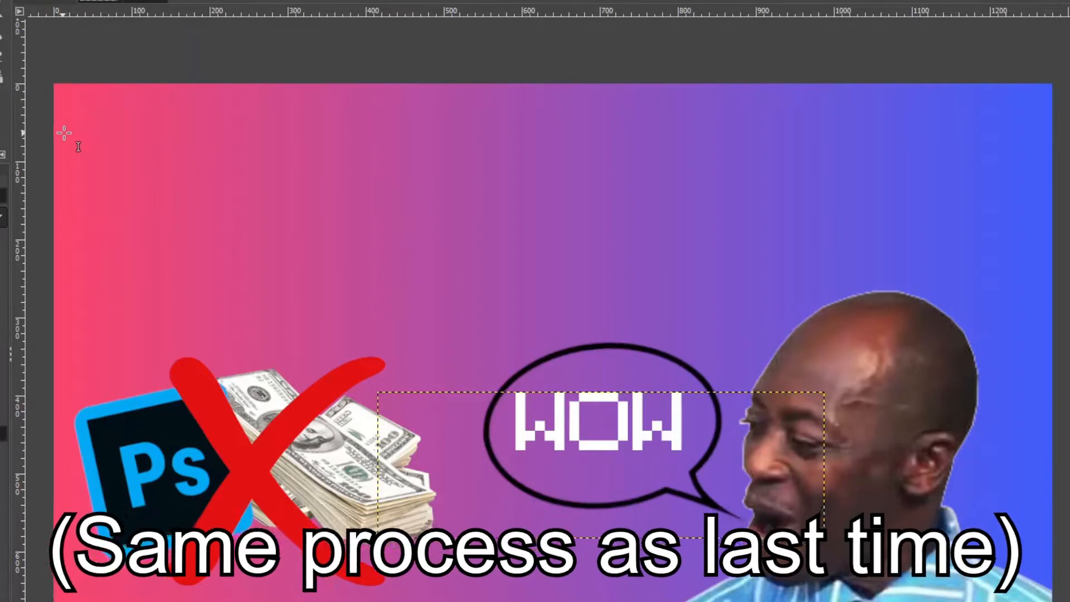
# - Add the text THUMBNAIL at 150 px and reshape its text box to place the word in the image's upper-right area
pyautogui.click(64, 129)
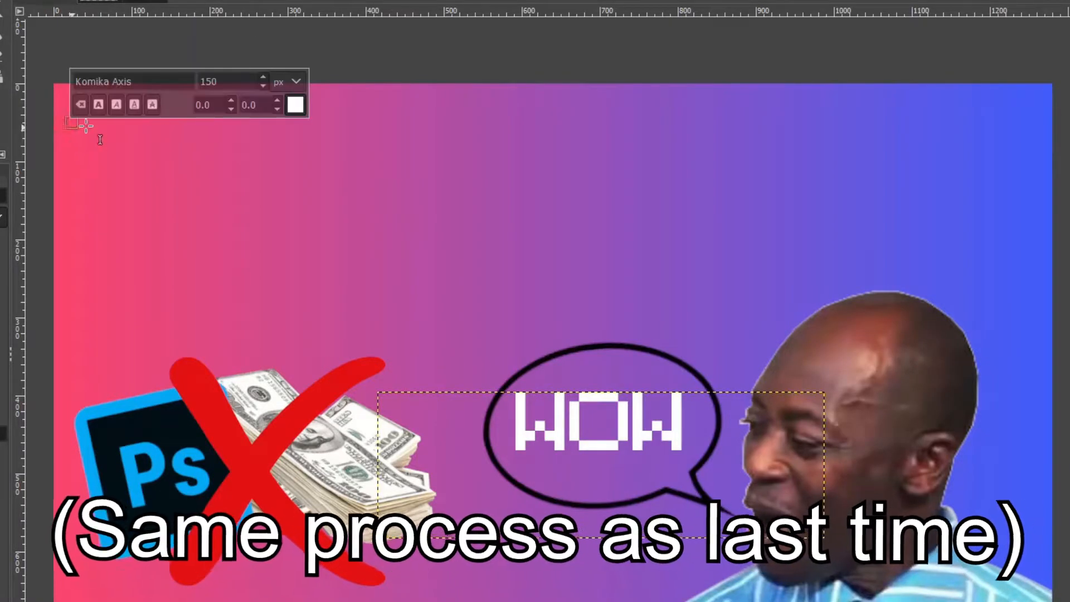
pyautogui.write('THUMBNAIL')
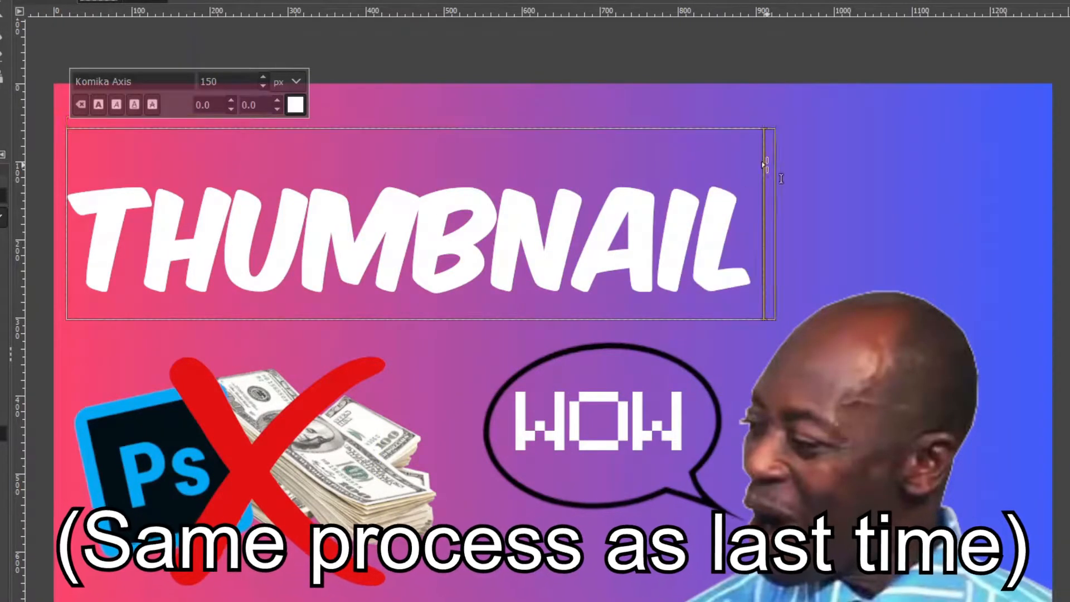
pyautogui.moveTo(912, 231); pyautogui.dragTo(1022, 239)
pyautogui.moveTo(609, 129); pyautogui.dragTo(609, 88)
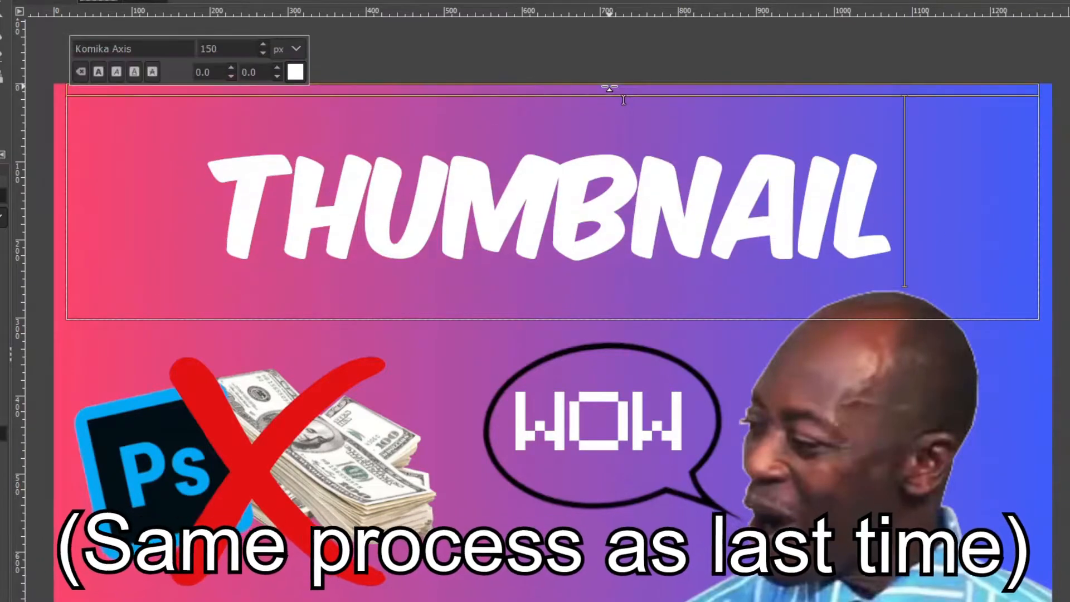
pyautogui.moveTo(66, 223); pyautogui.dragTo(321, 225)
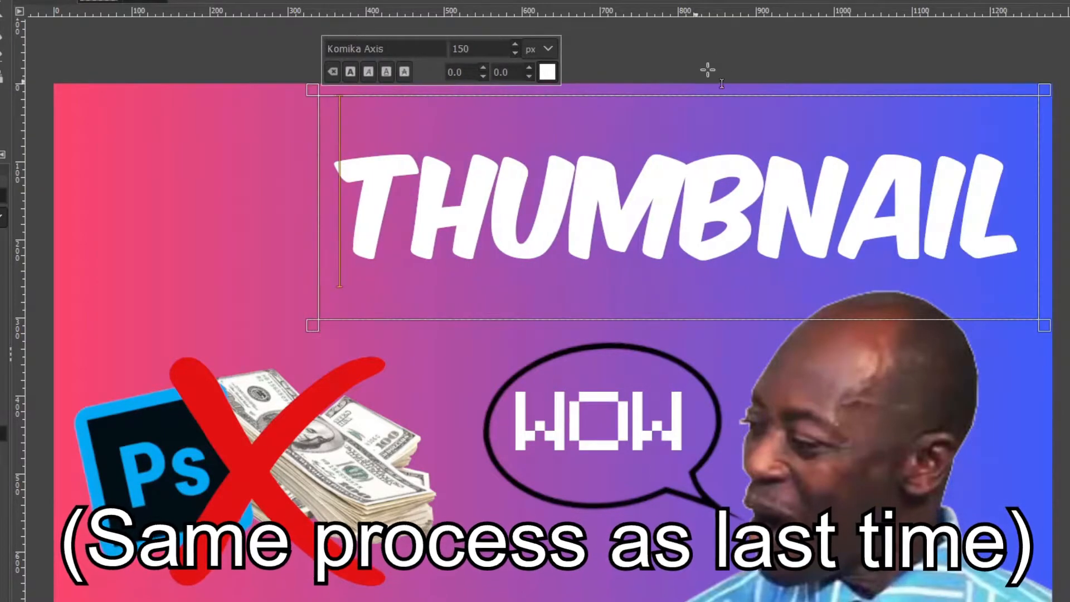
pyautogui.moveTo(663, 96); pyautogui.dragTo(657, 77)
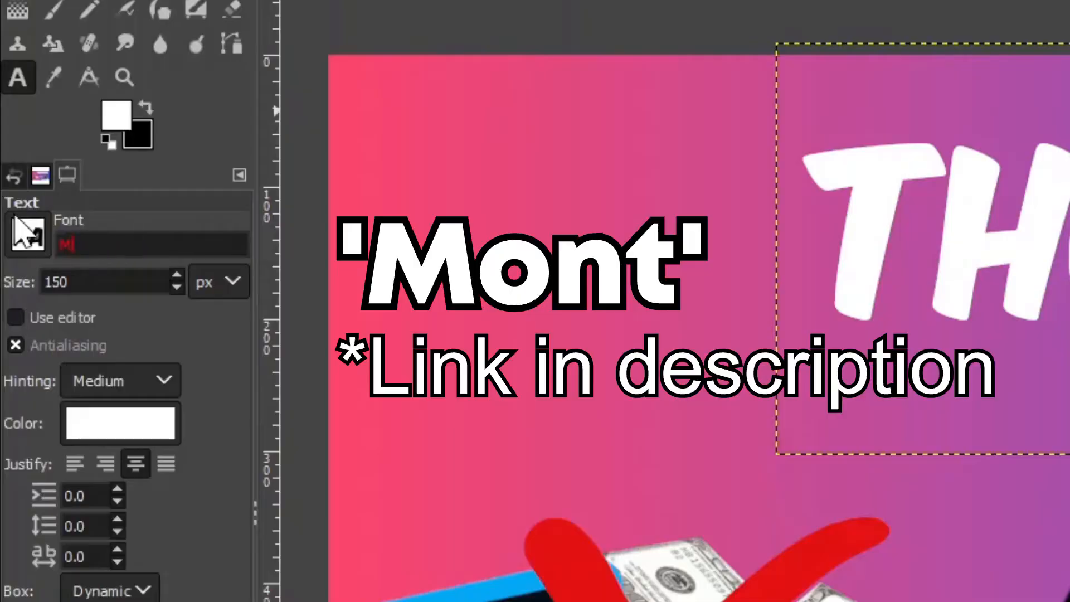
# - Set the font to Mont Heavy and add the text FREE above the Photoshop logo
pyautogui.write('n')
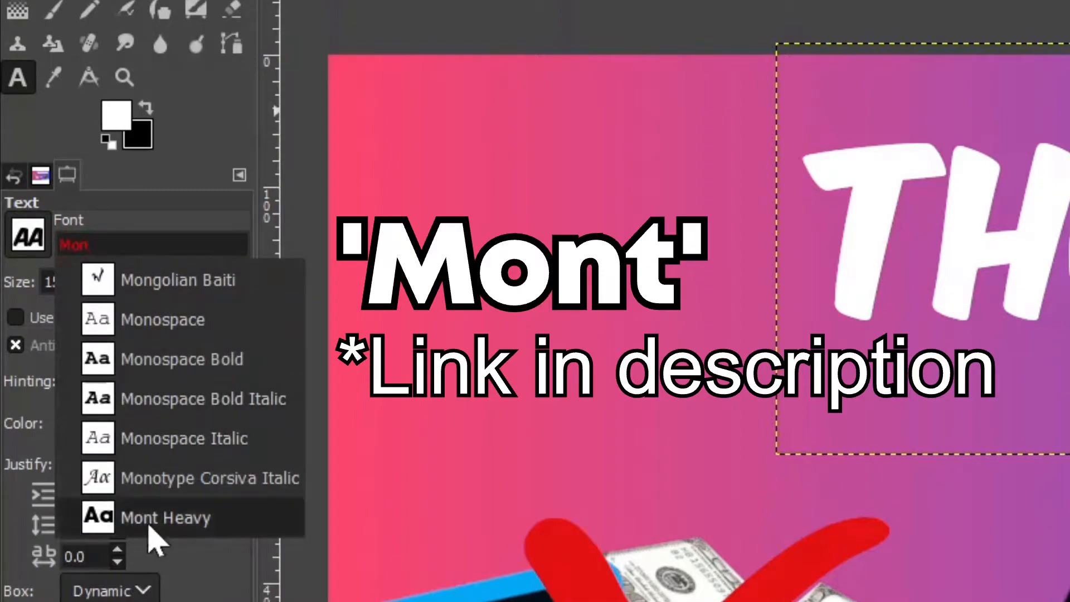
pyautogui.click(147, 529)
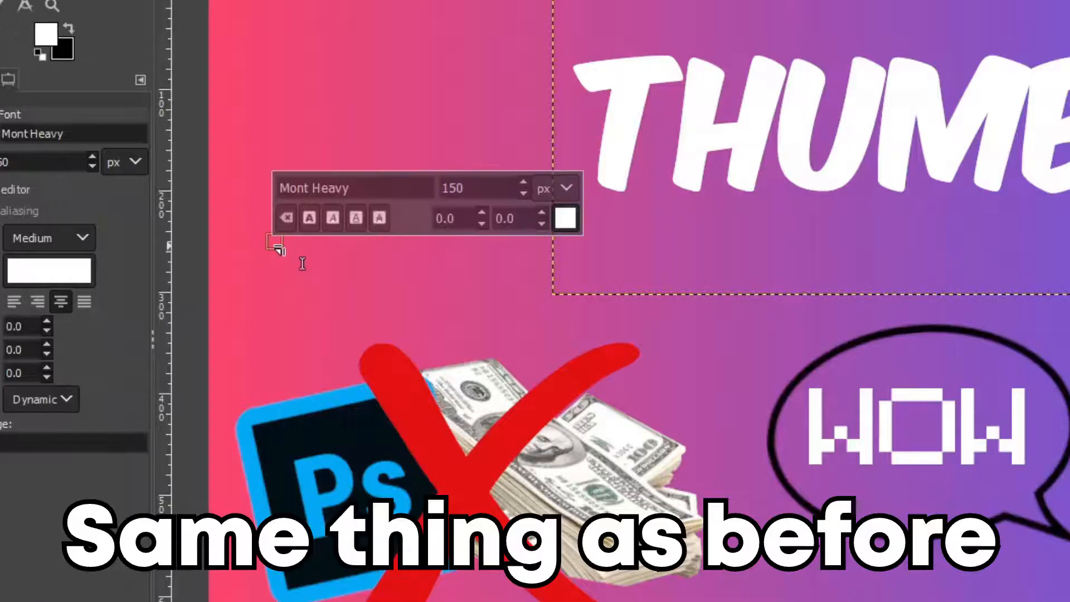
pyautogui.write('FREE!')
pyautogui.press('BackSpace')
# - Position the word FREE above the crossed-out Photoshop logo and money, and tilt it slightly counter-clockwise
pyautogui.moveTo(479, 241); pyautogui.dragTo(480, 183)
pyautogui.moveTo(261, 304); pyautogui.dragTo(233, 303)
pyautogui.moveTo(633, 306); pyautogui.dragTo(679, 303)
pyautogui.moveTo(467, 130); pyautogui.dragTo(382, 134)
pyautogui.moveTo(655, 287); pyautogui.dragTo(391, 126)
pyautogui.press('Return')
pyautogui.moveTo(679, 299); pyautogui.dragTo(714, 299)
pyautogui.moveTo(525, 392); pyautogui.dragTo(525, 420)
pyautogui.moveTo(567, 181); pyautogui.dragTo(468, 188)
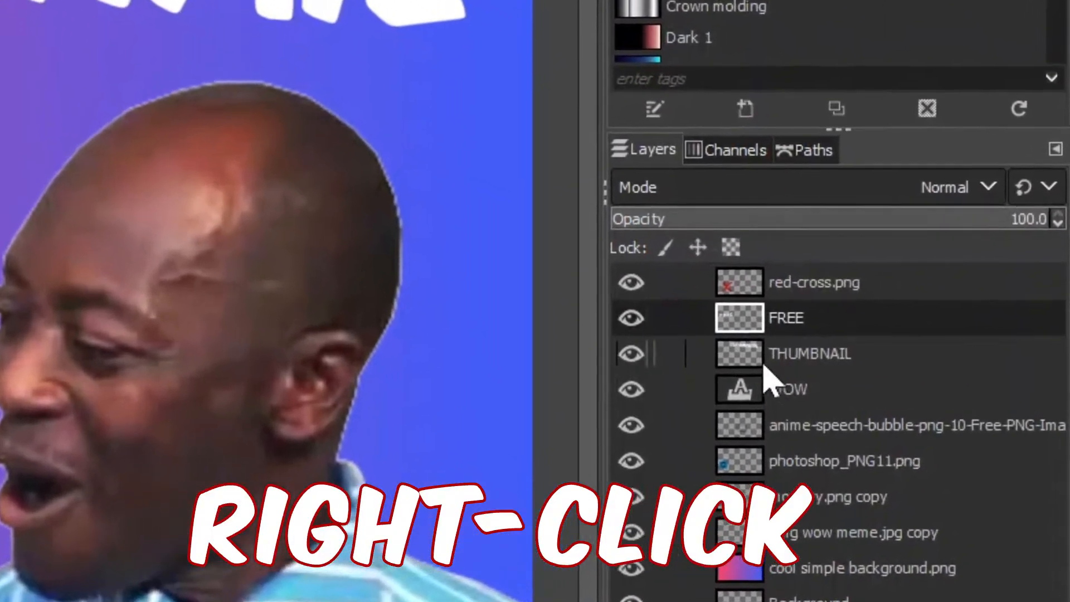
# - Select the THUMBNAIL lettering from its layer's alpha and choose a yellow-orange gradient for the Gradient tool
pyautogui.rightClick(865, 361)
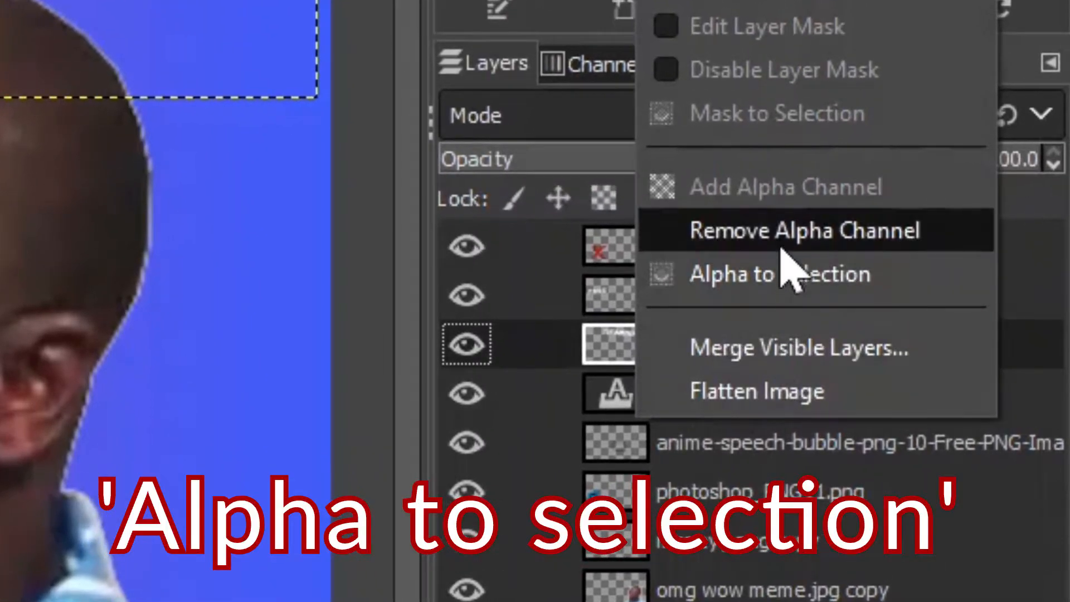
pyautogui.click(783, 276)
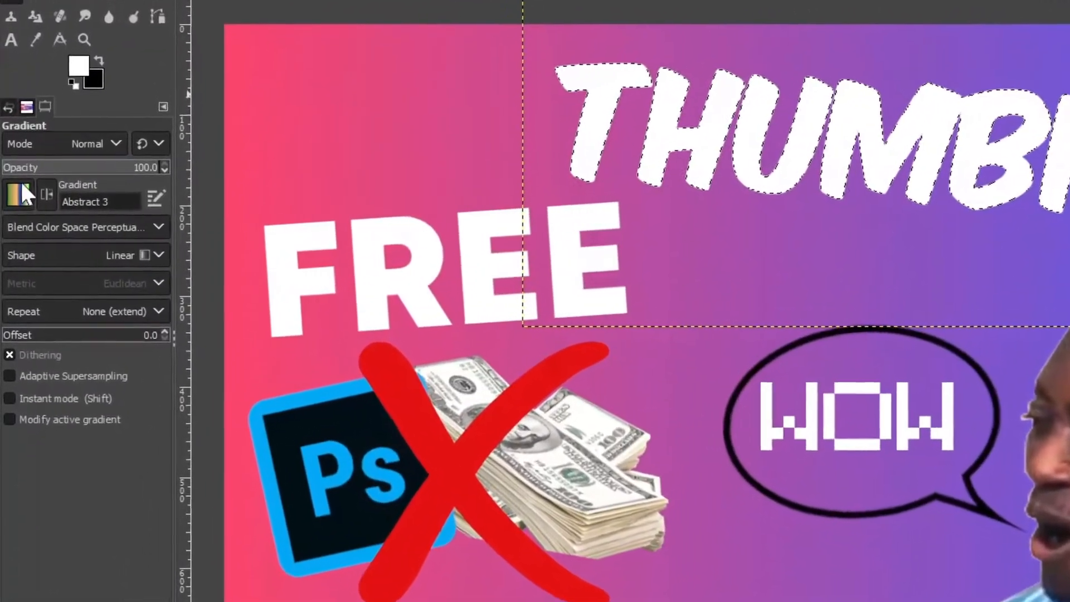
pyautogui.click(23, 188)
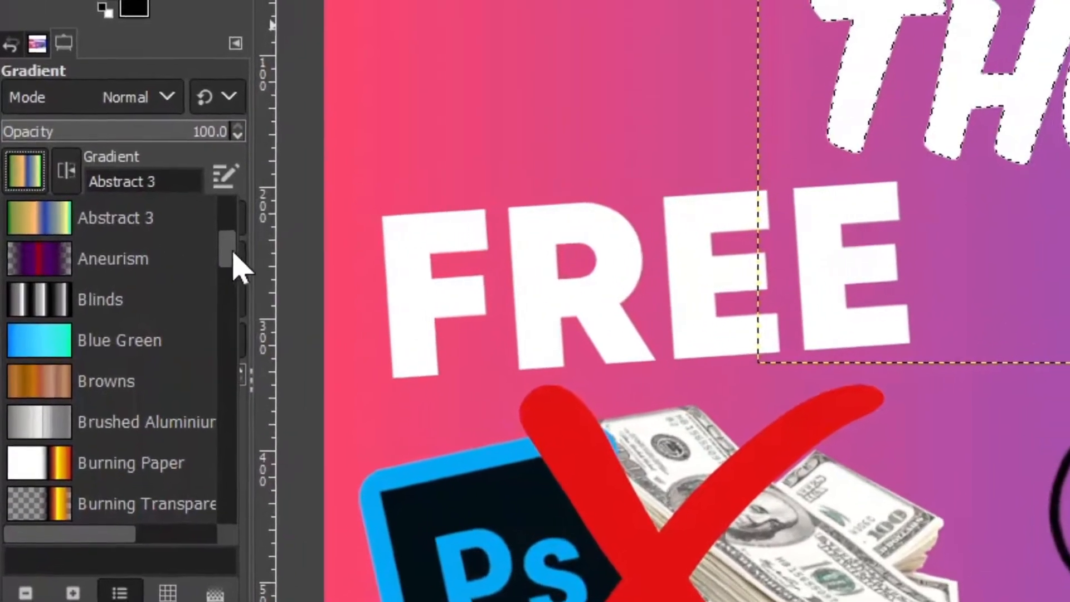
pyautogui.moveTo(233, 254); pyautogui.dragTo(87, 507)
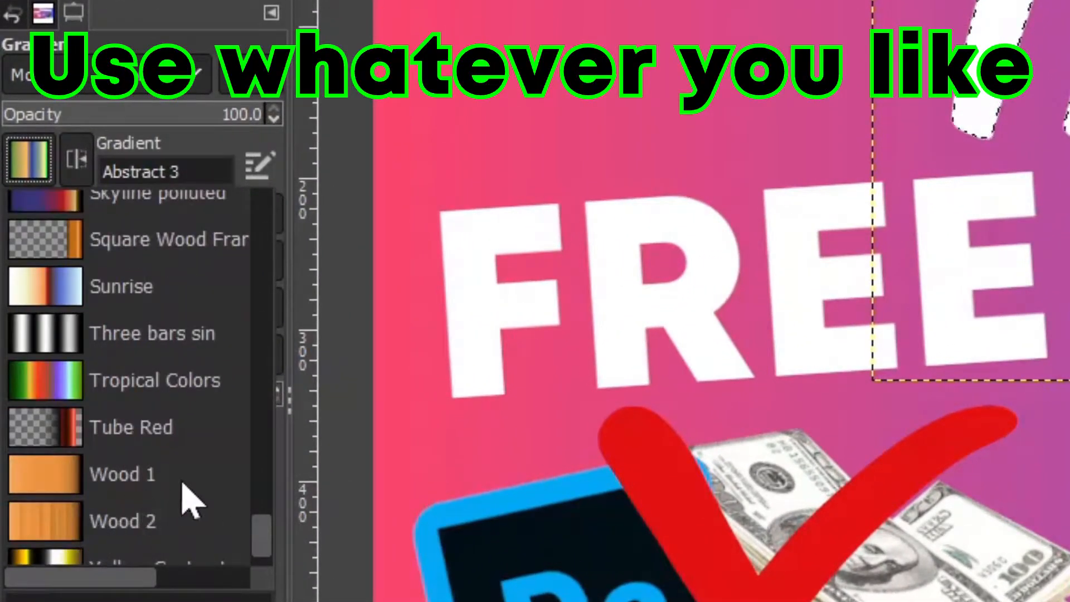
pyautogui.scroll(-2, 191, 497)
pyautogui.click(28, 543)
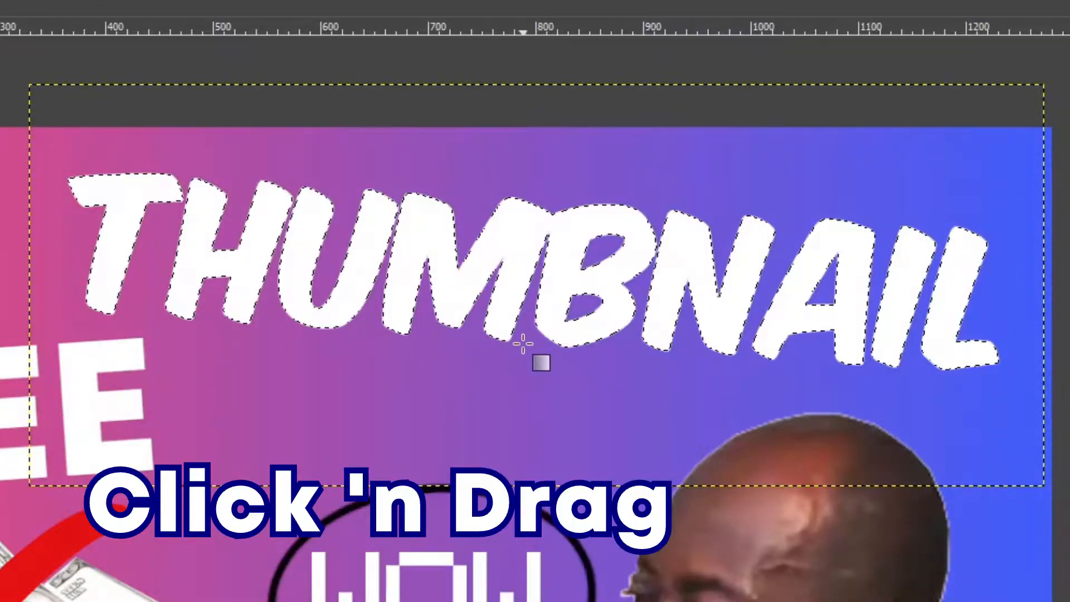
# - Draw the gradient over THUMBNAIL and adjust its line so the colour runs from yellow at the T to orange at the L
pyautogui.moveTo(510, 351); pyautogui.dragTo(516, 324)
pyautogui.moveTo(529, 226); pyautogui.dragTo(539, 165)
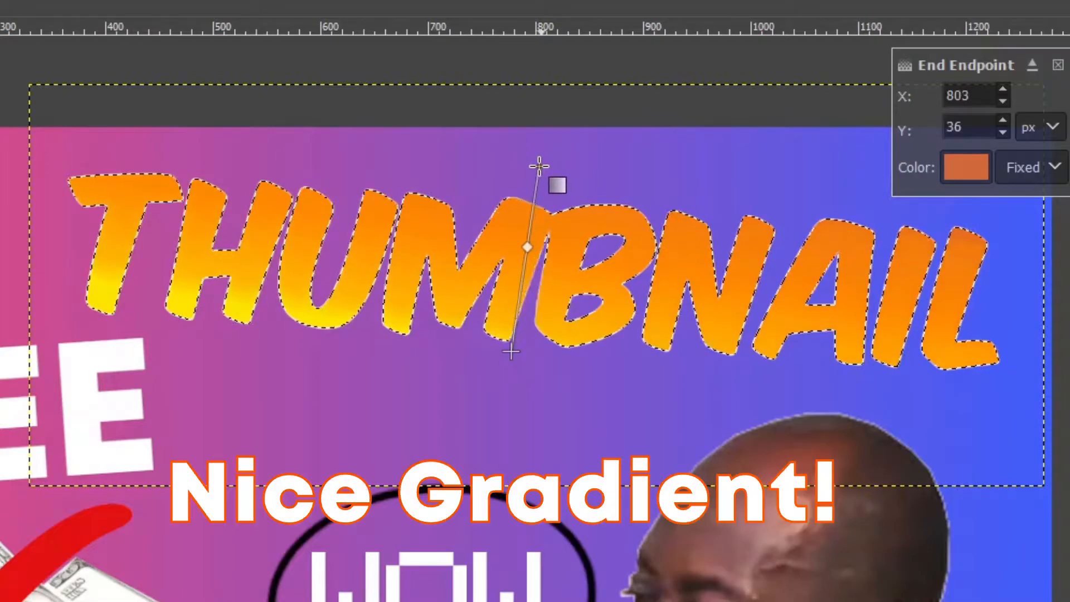
pyautogui.click(518, 276)
pyautogui.moveTo(544, 241); pyautogui.dragTo(688, 173)
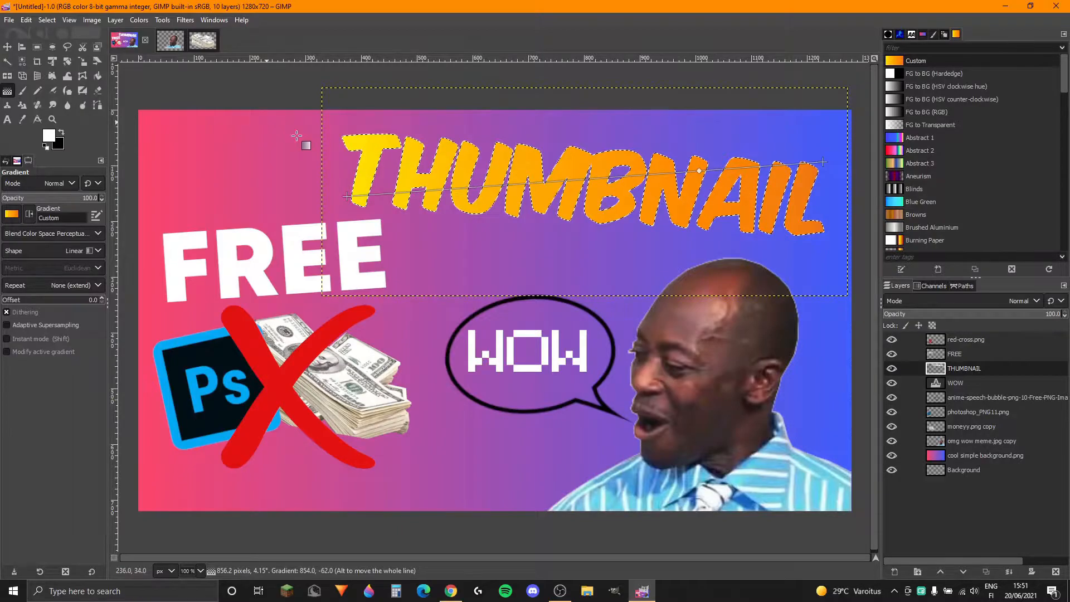
pyautogui.click(46, 19)
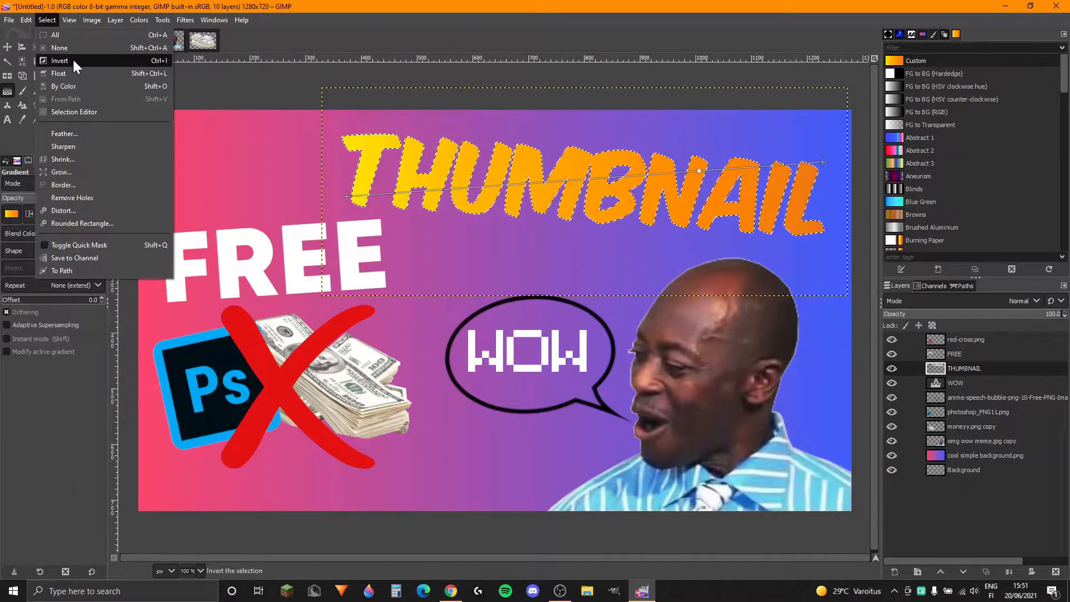
pyautogui.click(72, 49)
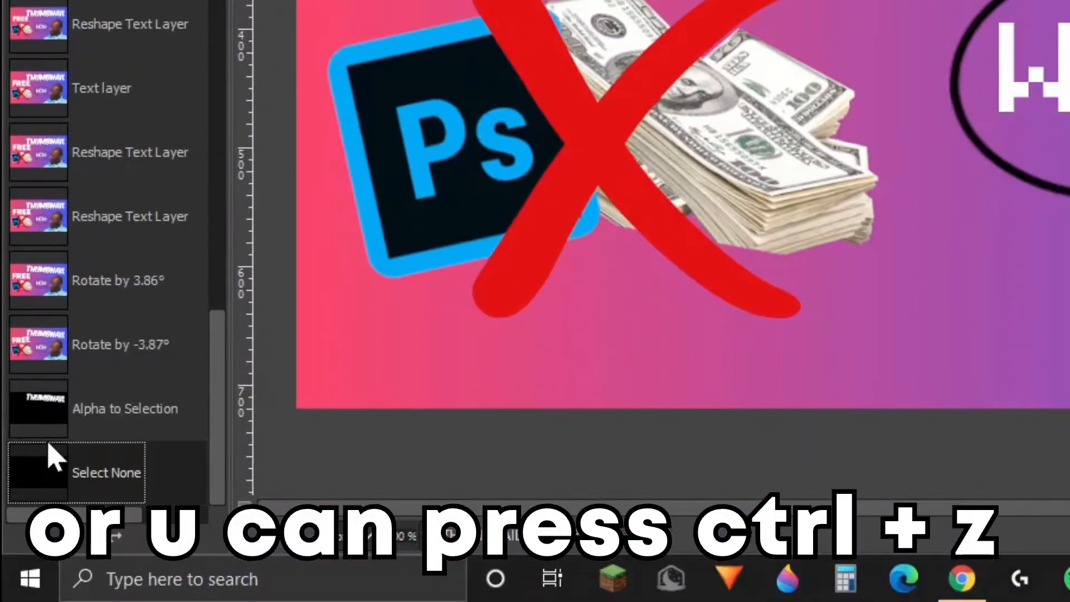
pyautogui.click(109, 418)
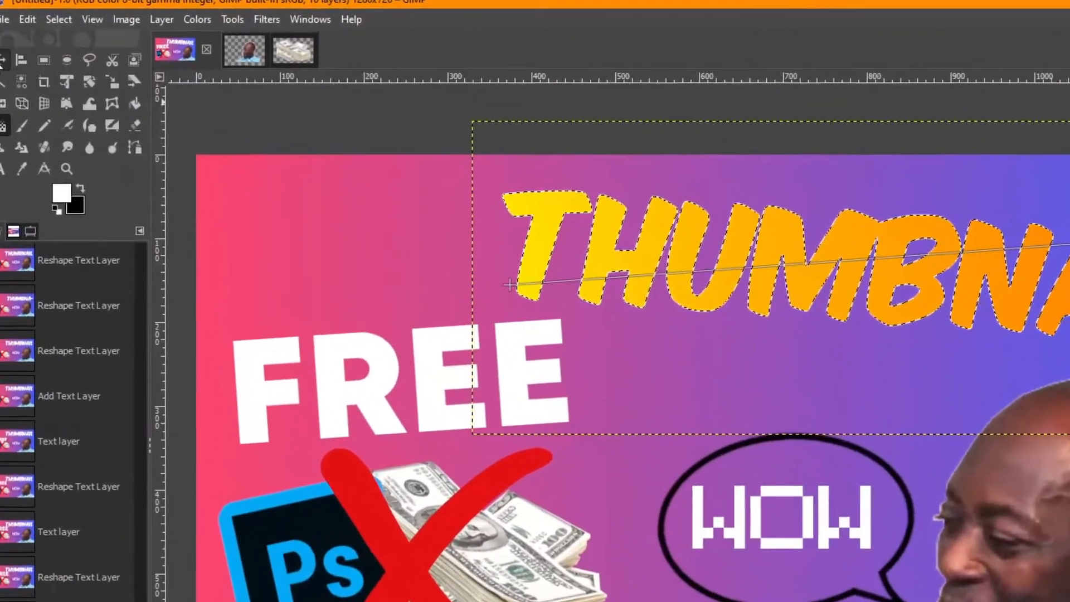
# - Commit the gradient on THUMBNAIL by switching to the Move tool, and clear the selection
pyautogui.click(4, 55)
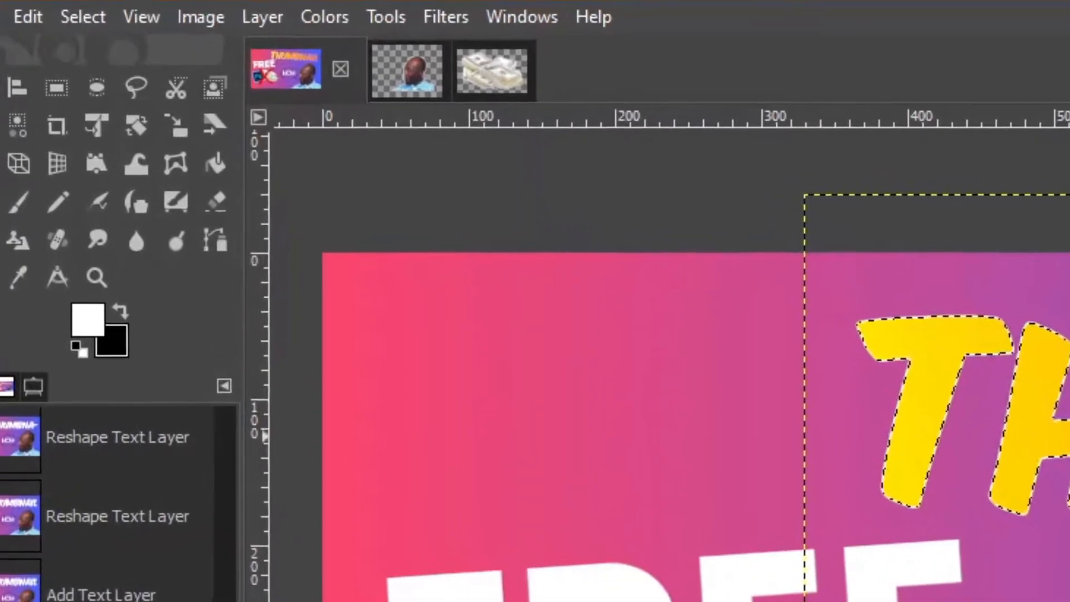
pyautogui.click(83, 17)
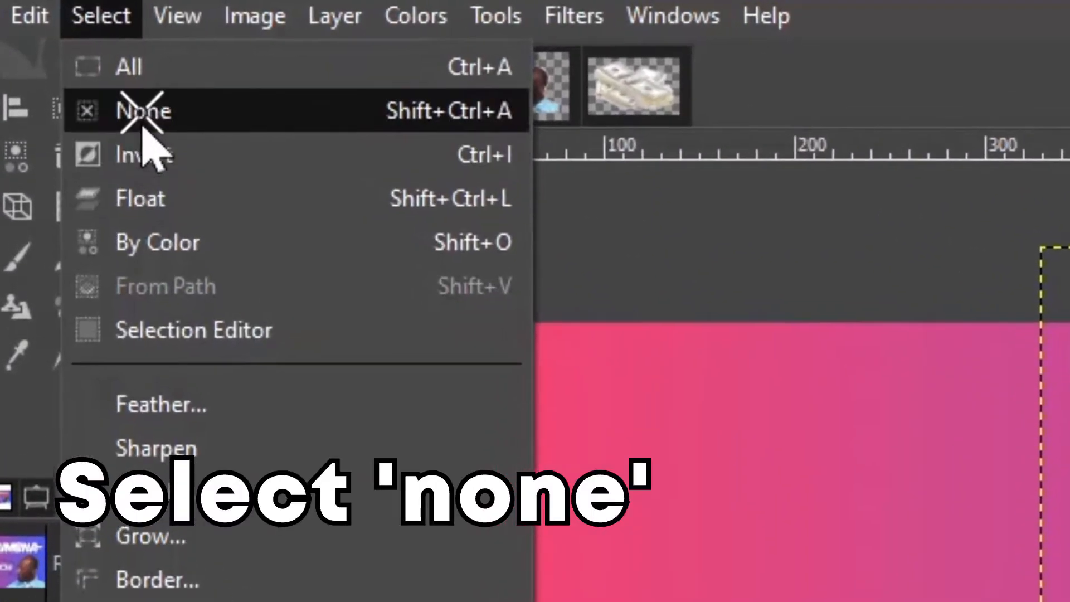
pyautogui.click(139, 107)
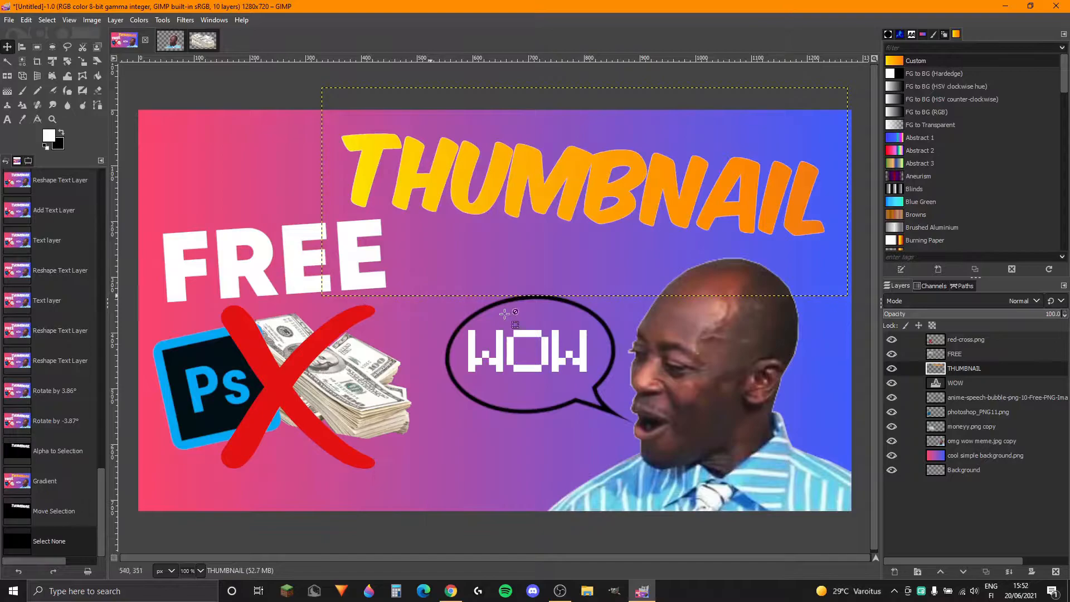
# - Select the FREE lettering from its layer's alpha and choose the Blue Green gradient for the Gradient tool
pyautogui.click(938, 353)
pyautogui.rightClick(938, 353)
pyautogui.click(979, 354)
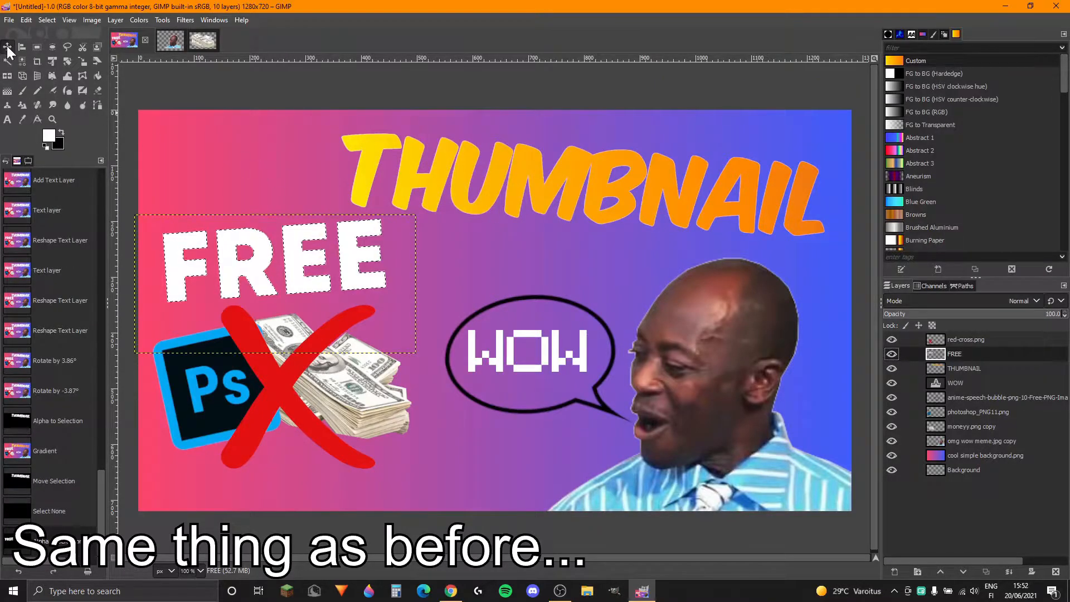
pyautogui.click(29, 161)
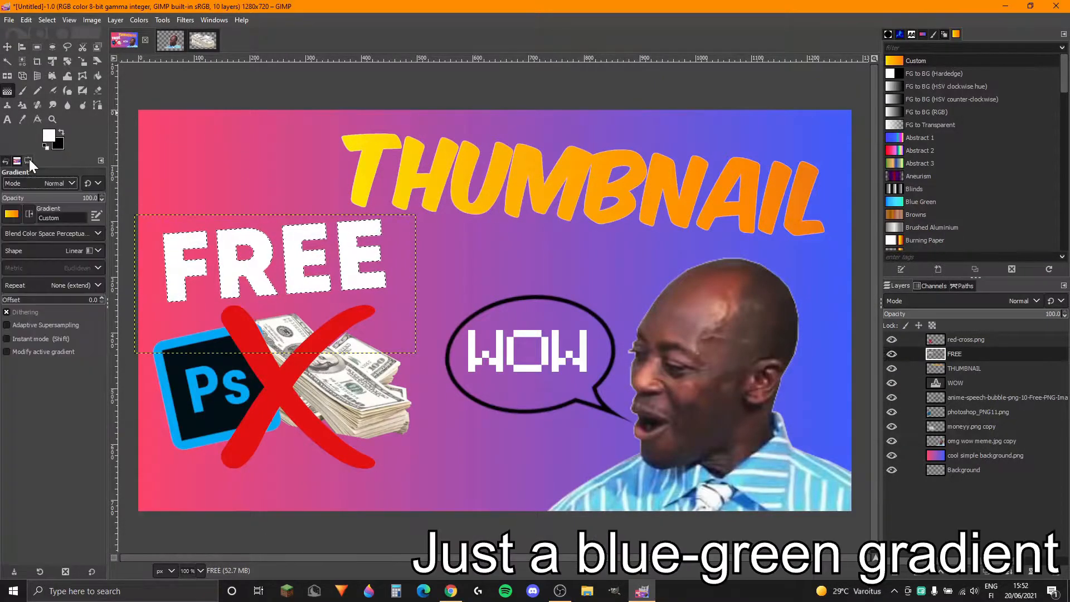
pyautogui.click(11, 214)
pyautogui.scroll(-2, 39, 280)
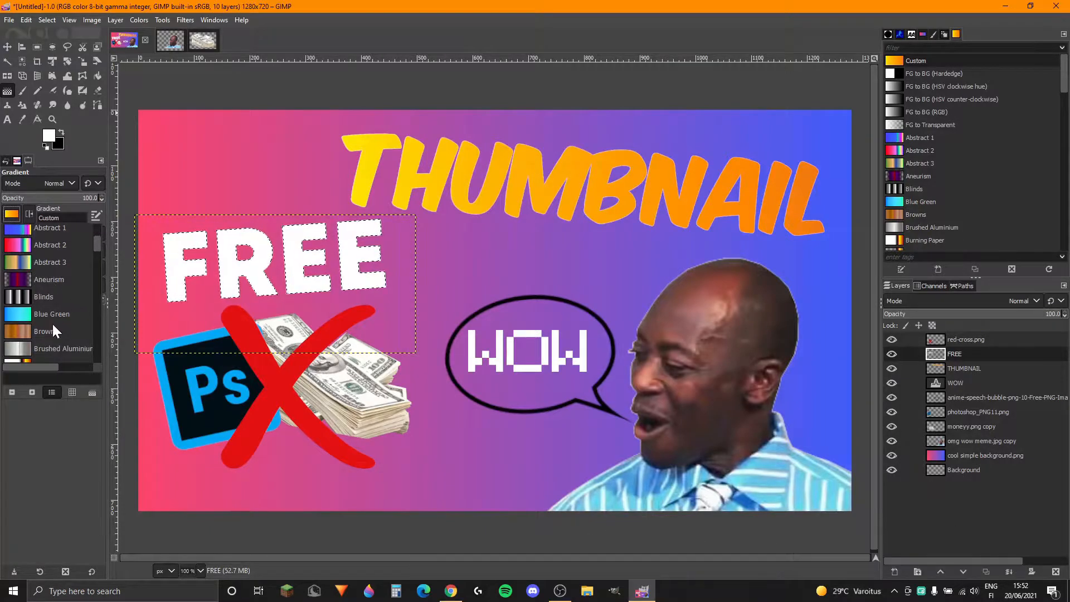
pyautogui.click(21, 311)
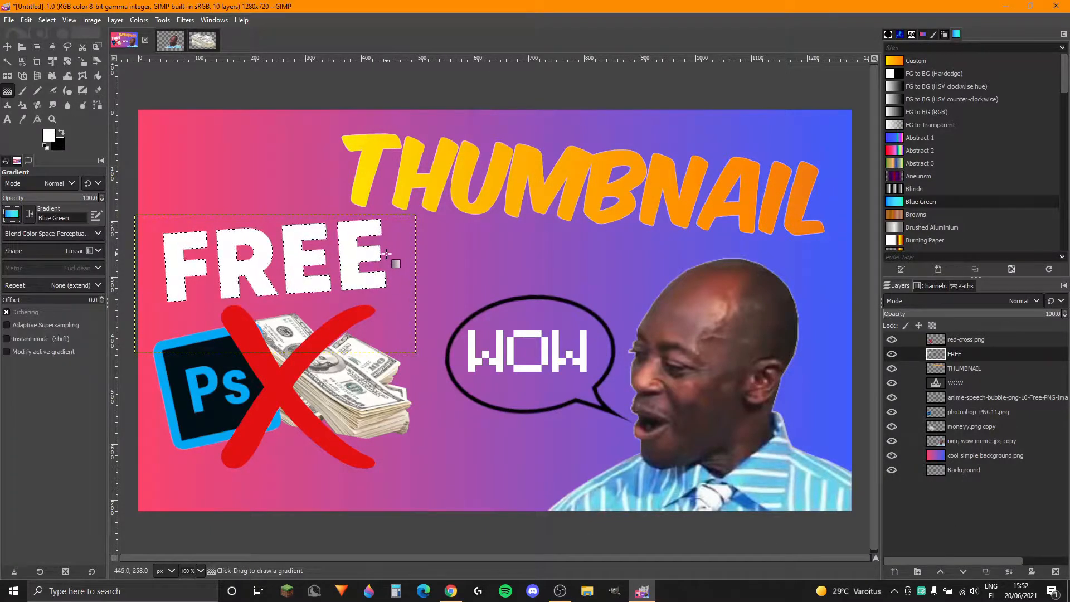
# - Draw the gradient from the last E to the F of FREE, add a colour stop at about 18.59, and clear the selection
pyautogui.moveTo(387, 253); pyautogui.dragTo(316, 255)
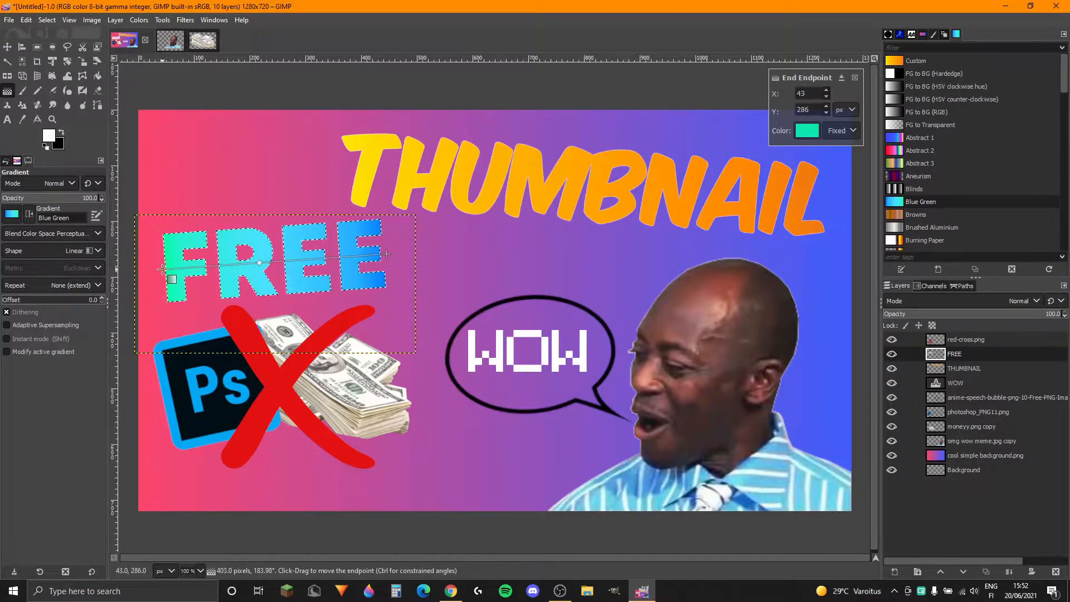
pyautogui.click(288, 261)
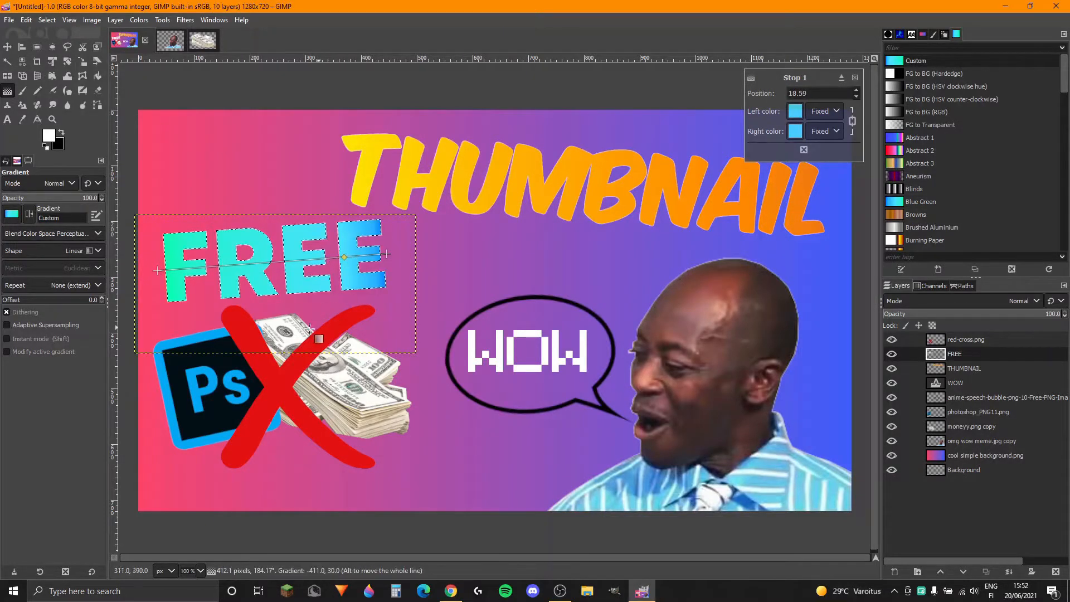
pyautogui.click(527, 244)
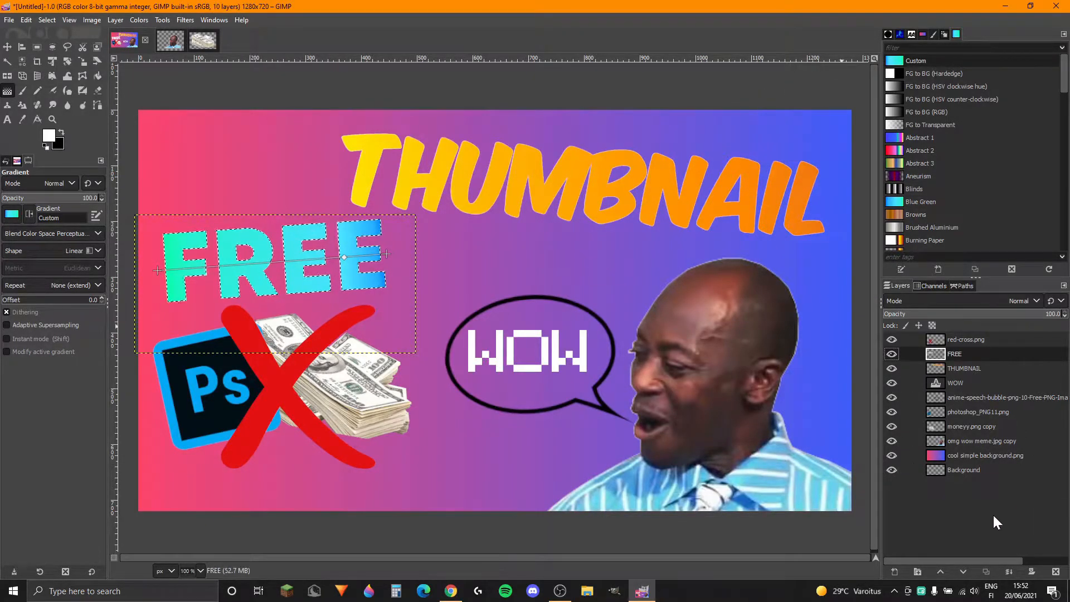
pyautogui.click(9, 49)
pyautogui.click(54, 18)
pyautogui.click(73, 48)
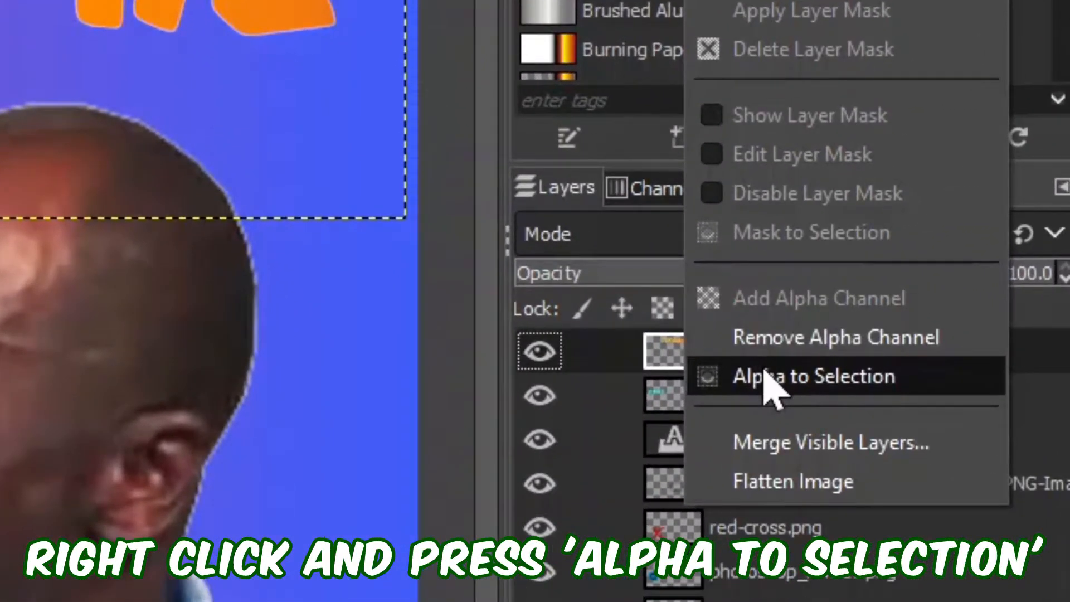
# - Select the THUMBNAIL lettering from its layer's alpha and grow the selection by 8 px
pyautogui.click(765, 374)
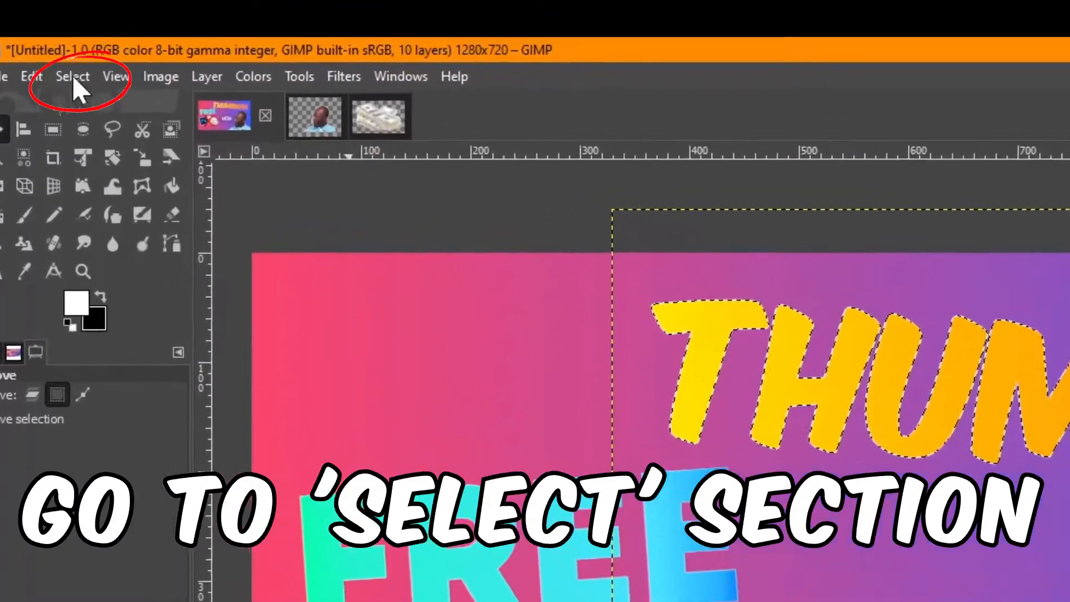
pyautogui.click(73, 77)
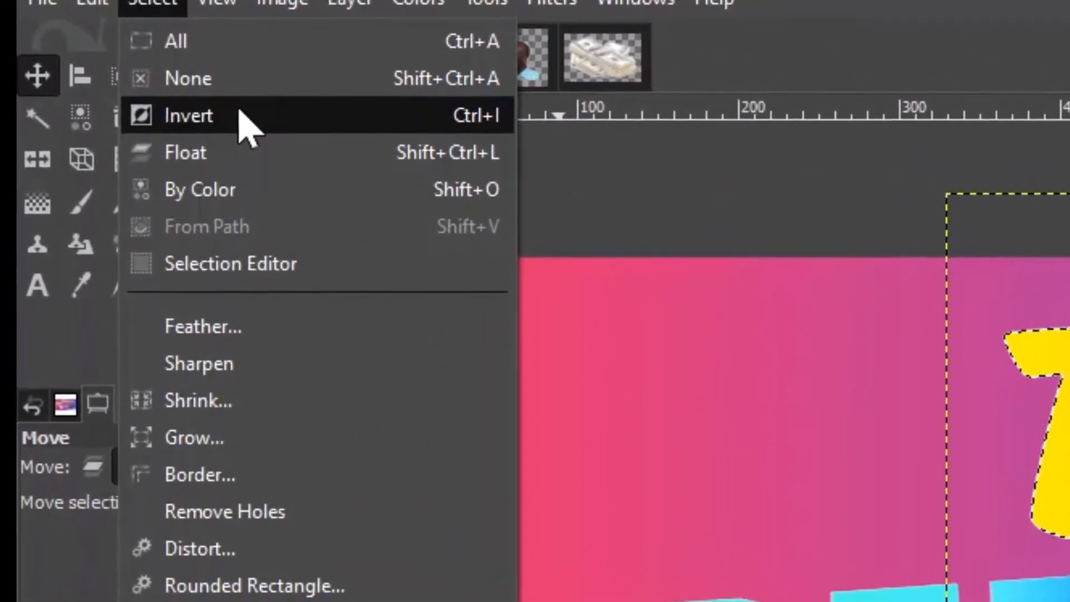
pyautogui.click(279, 440)
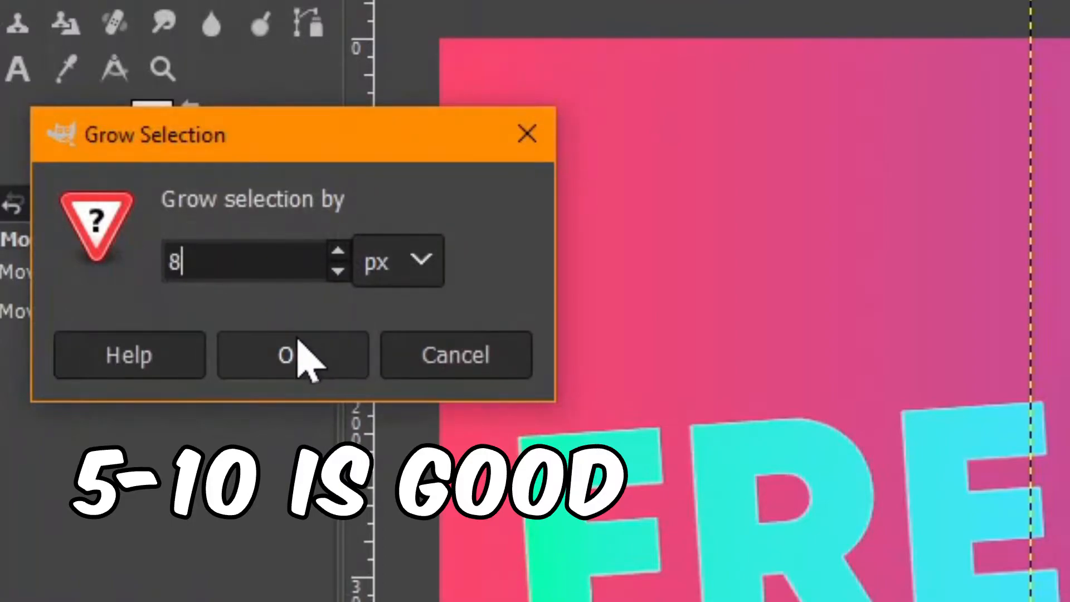
pyautogui.click(296, 356)
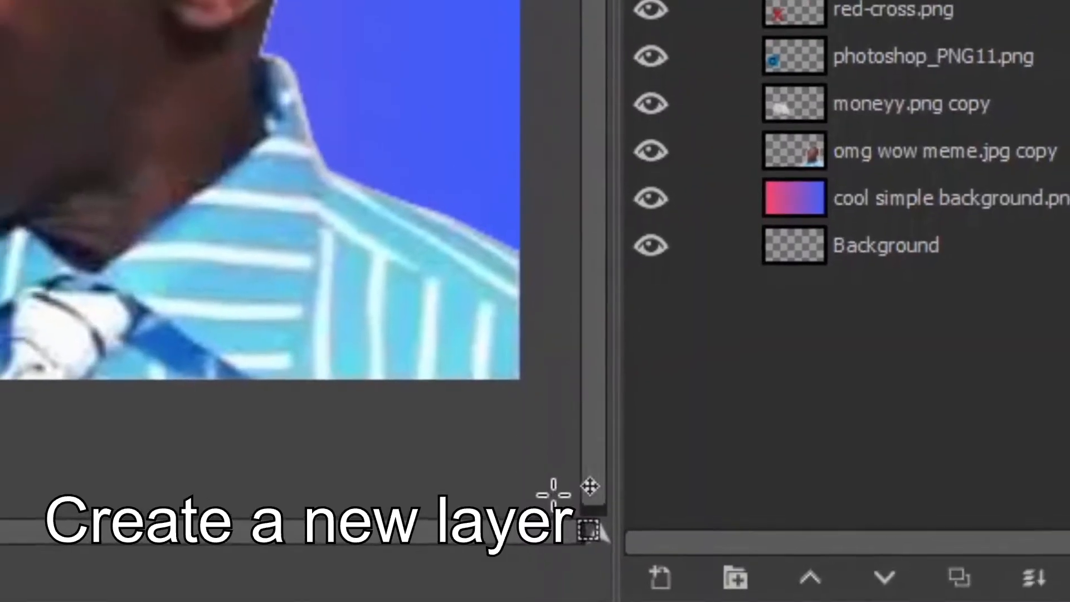
# - Create a transparent layer named border and fill the grown selection on it with the black background colour
pyautogui.click(668, 580)
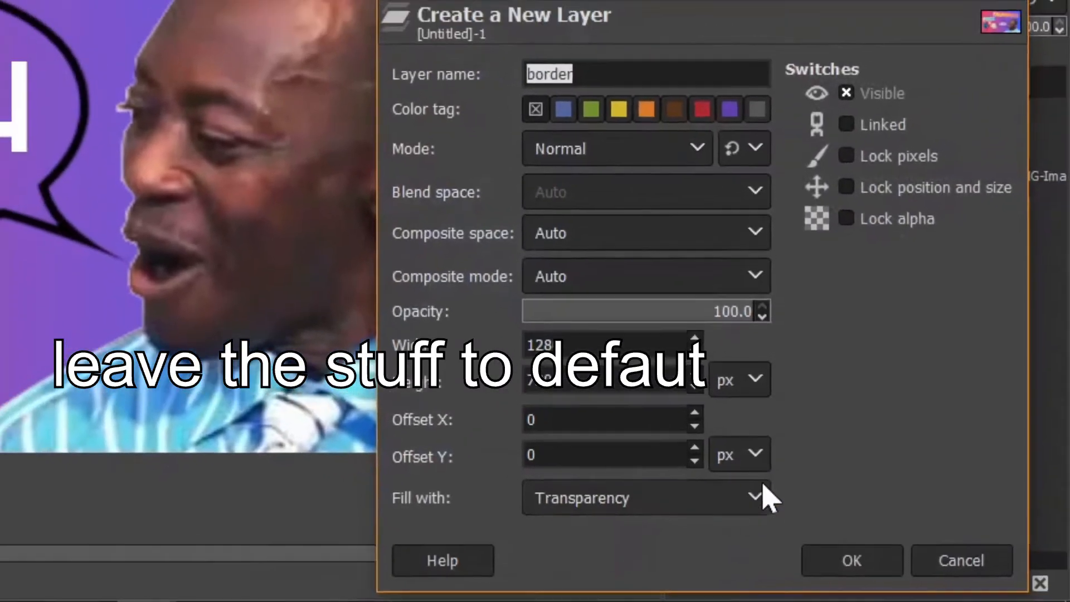
pyautogui.click(864, 560)
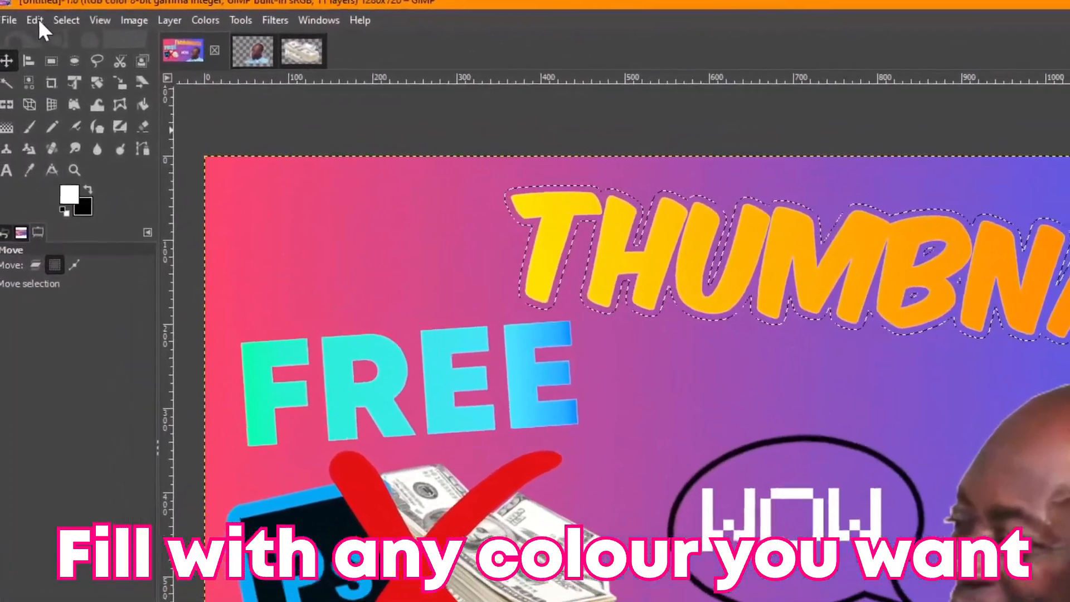
pyautogui.click(37, 22)
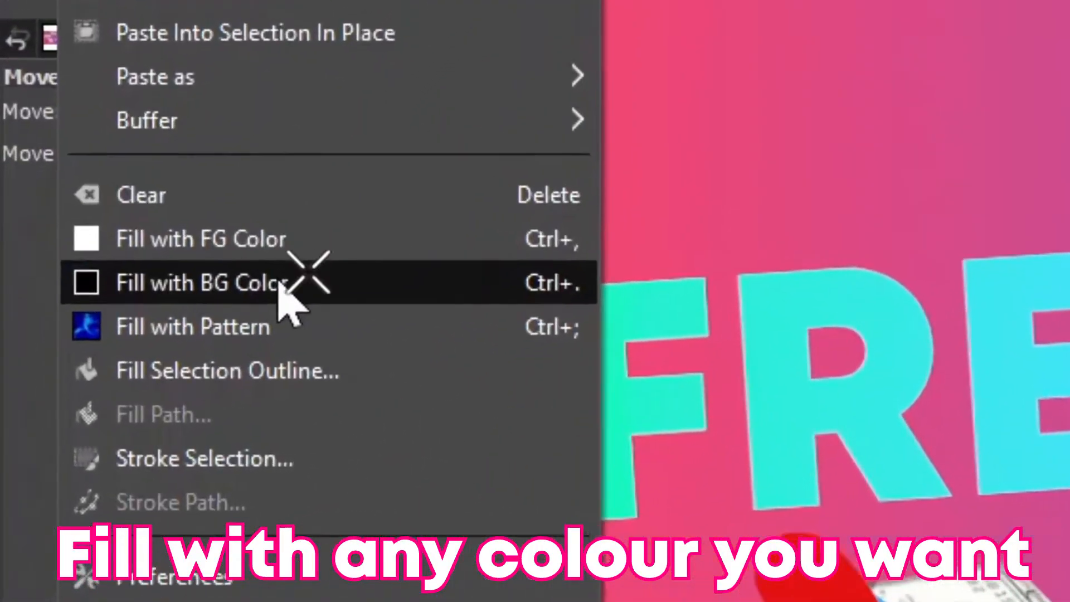
pyautogui.click(114, 341)
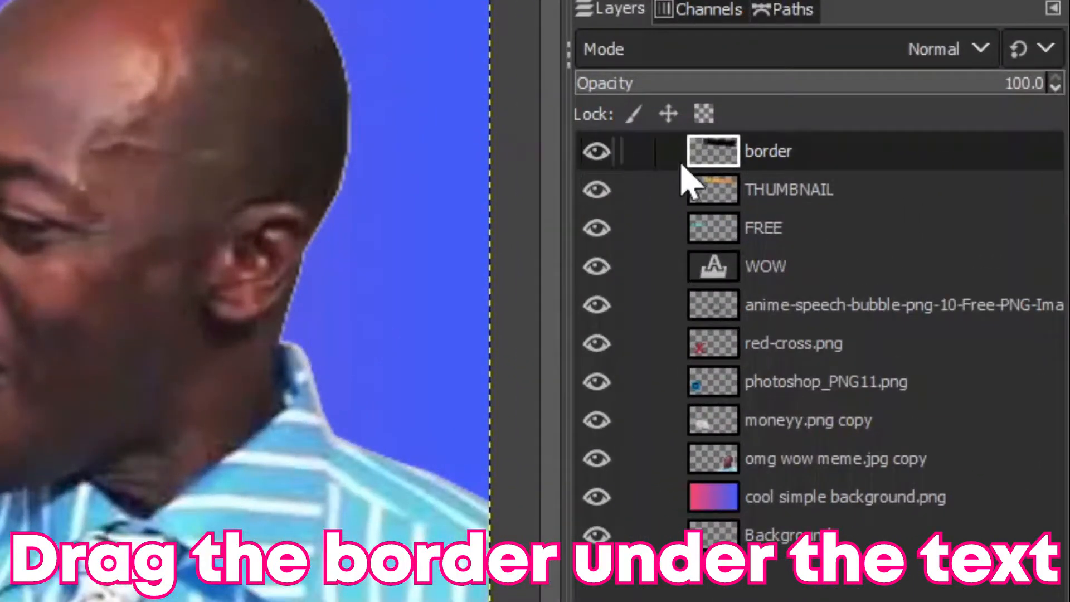
# - Move the border layer directly beneath the THUMBNAIL layer and clear the selection
pyautogui.moveTo(693, 167); pyautogui.dragTo(686, 227)
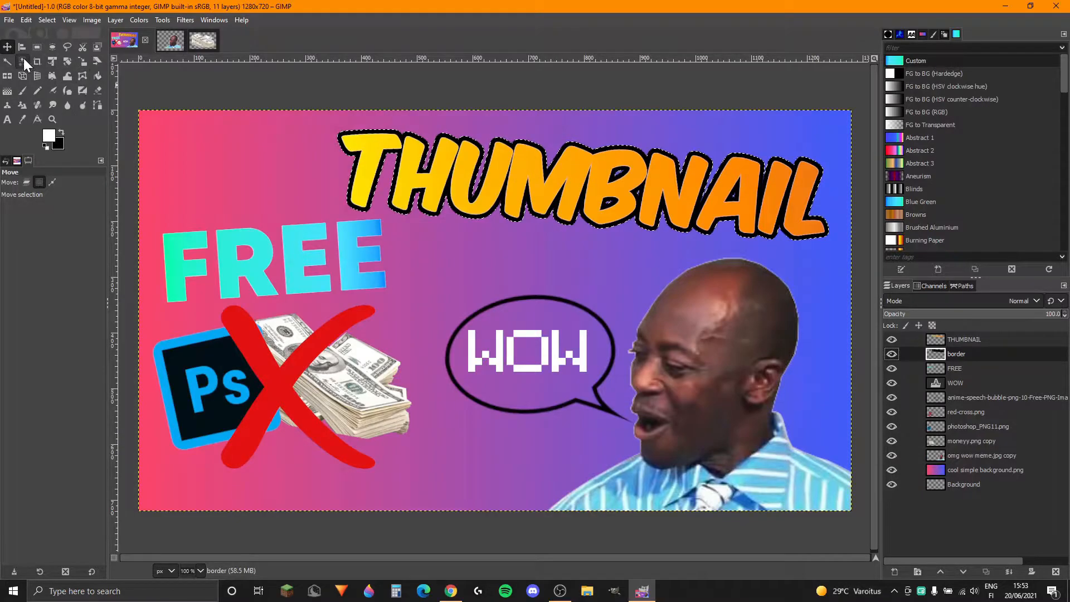
pyautogui.click(47, 19)
pyautogui.click(71, 50)
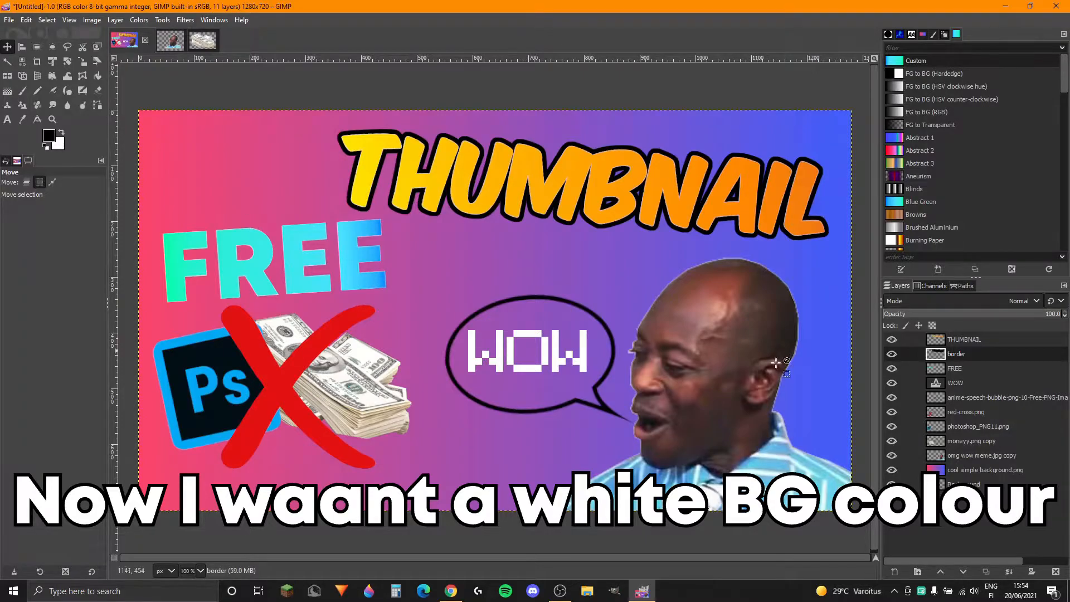
# - Select the FREE lettering from its layer's alpha and grow the selection by 5 px
pyautogui.rightClick(938, 365)
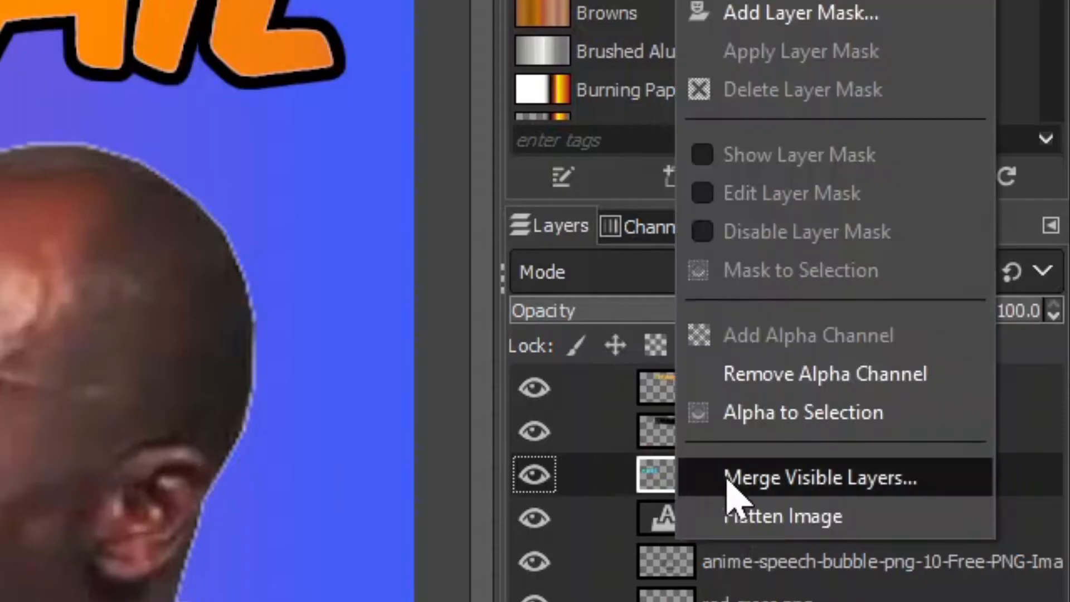
pyautogui.click(970, 350)
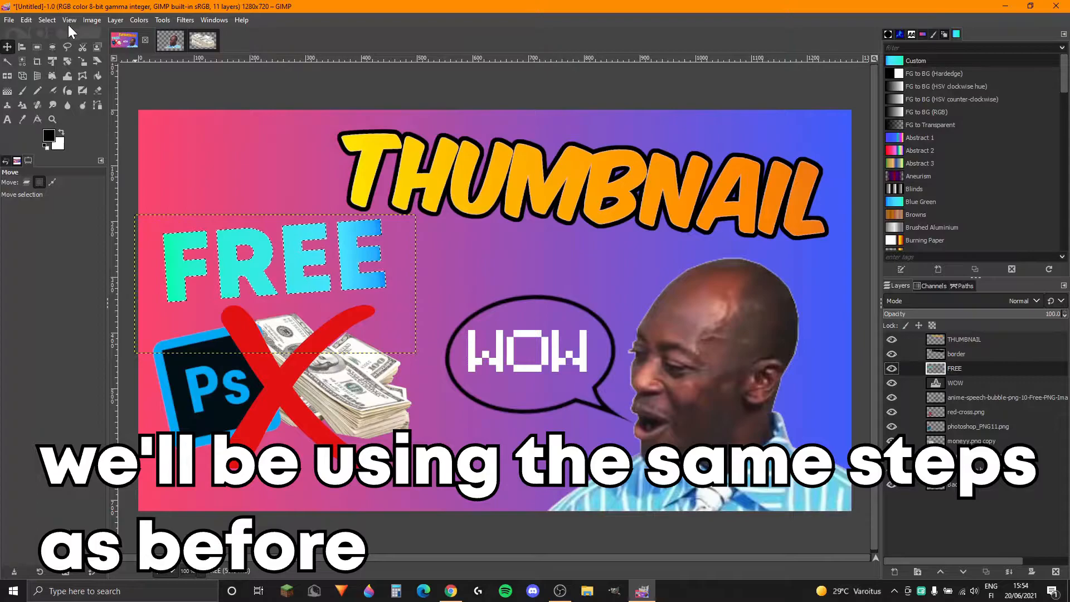
pyautogui.click(52, 21)
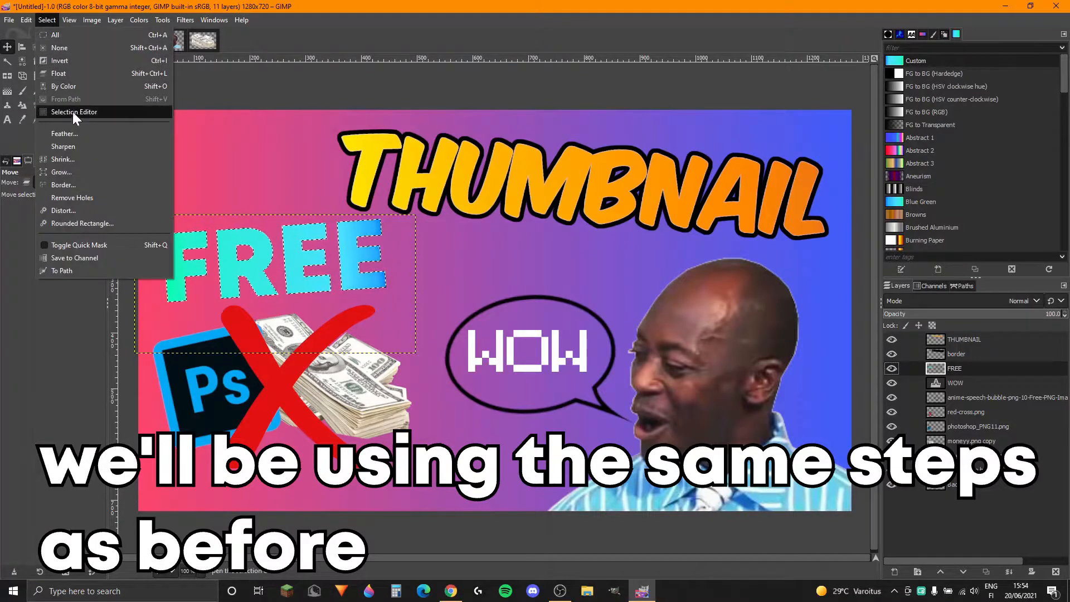
pyautogui.click(75, 176)
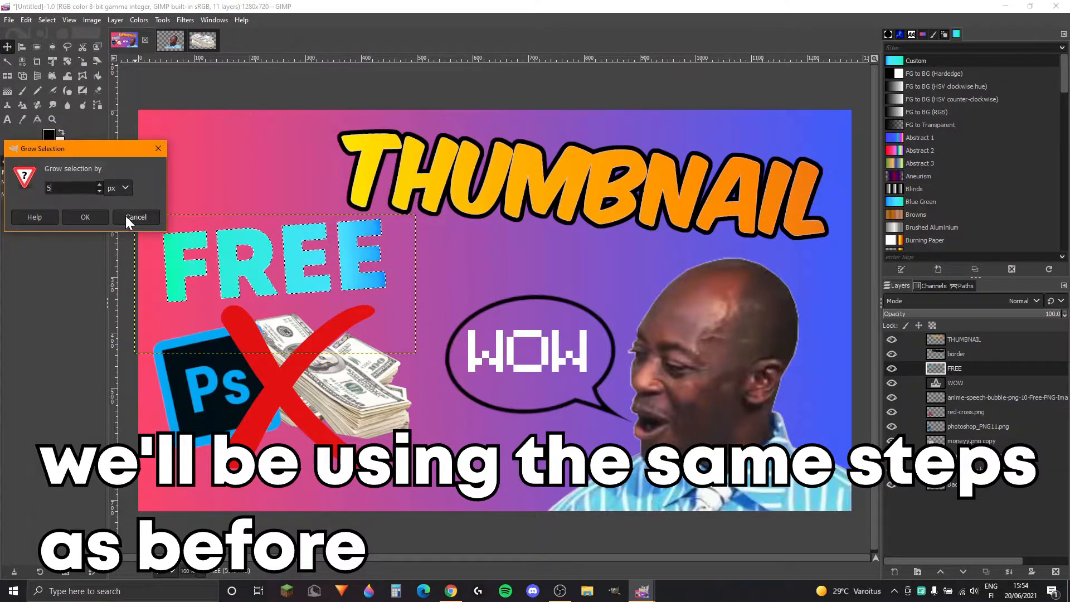
pyautogui.click(96, 220)
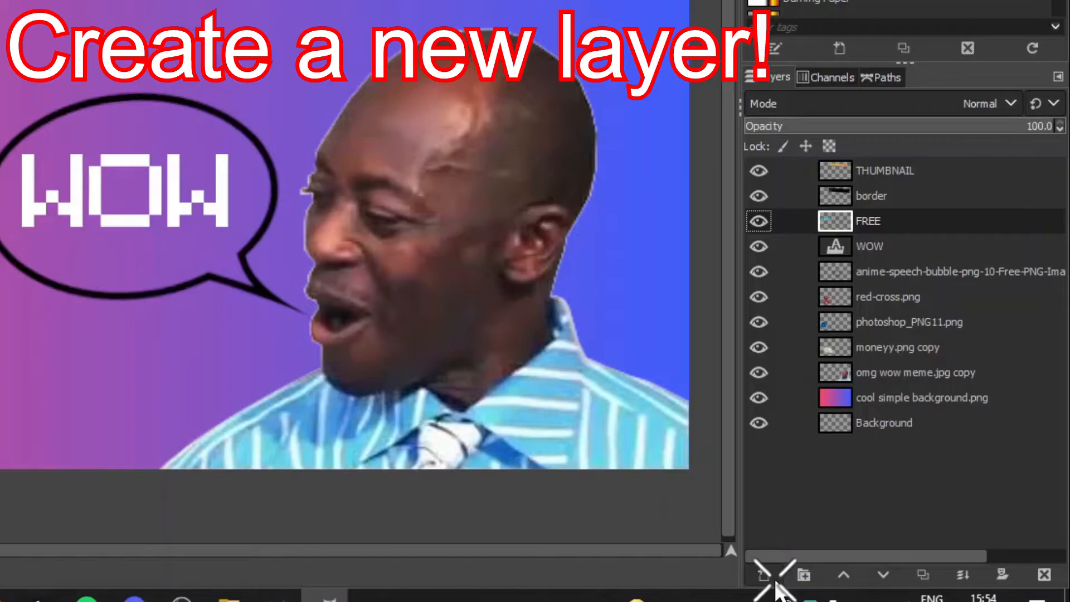
# - Create a transparent 1280 × 720 layer named border and fill the grown FREE selection with the white background colour
pyautogui.click(894, 571)
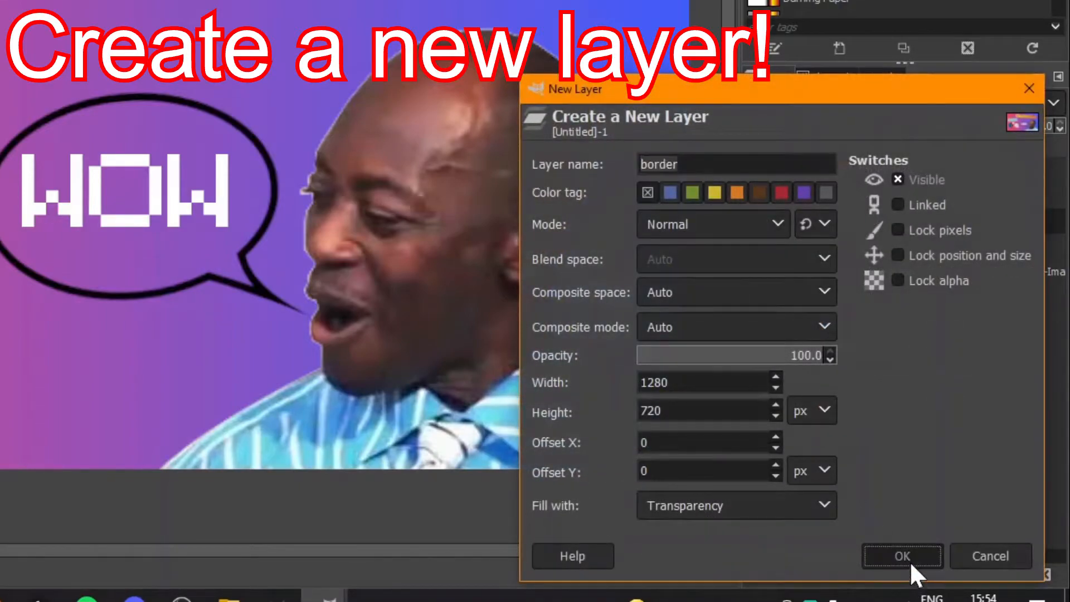
pyautogui.click(909, 561)
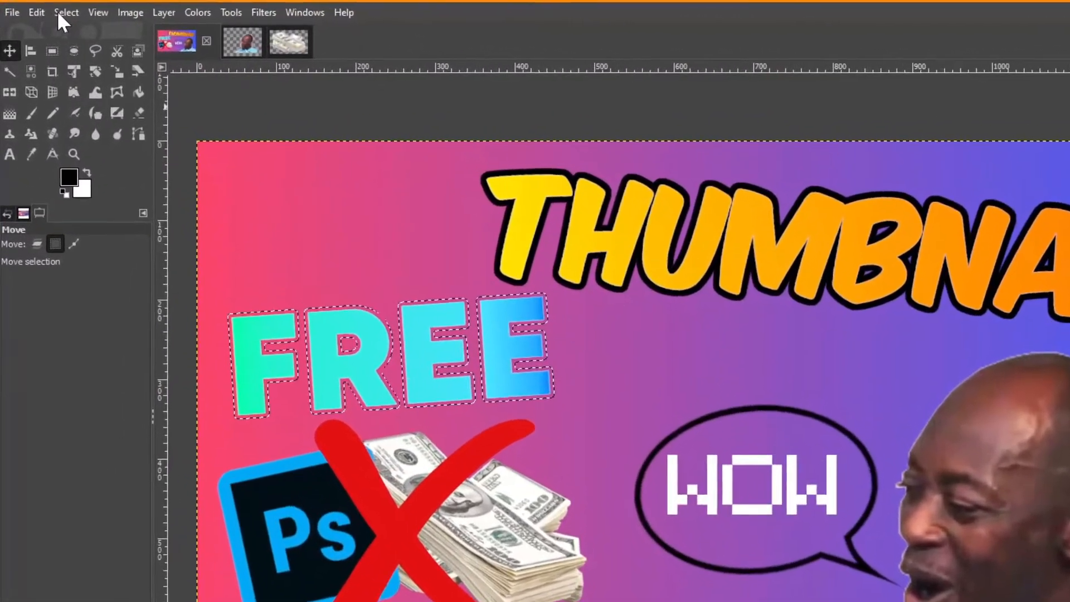
pyautogui.click(63, 13)
pyautogui.moveTo(36, 12)
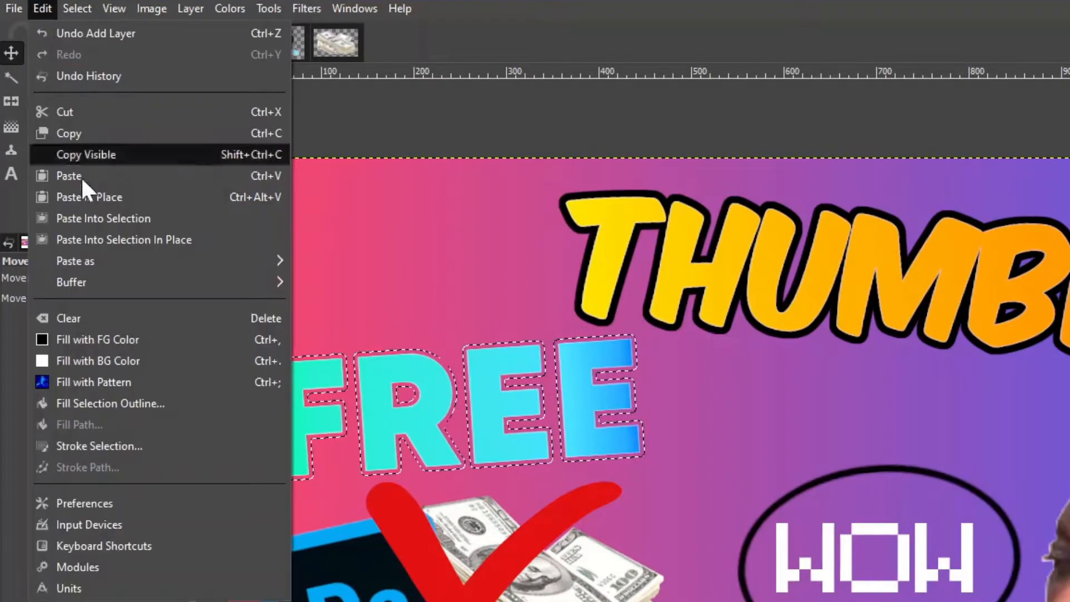
pyautogui.click(106, 360)
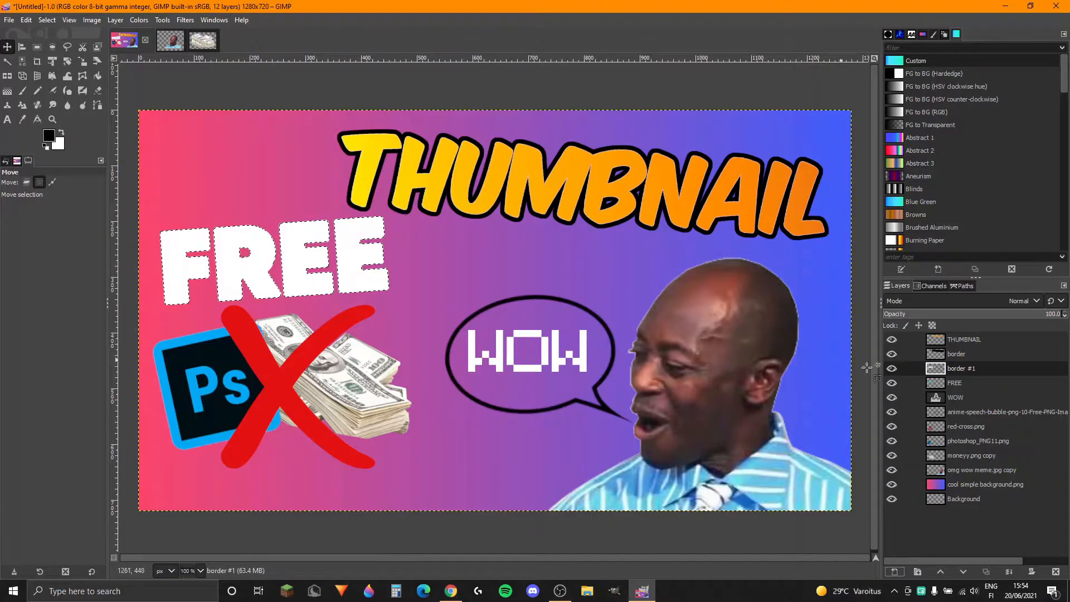
# - Move the white border layer directly beneath the FREE layer and clear the selection
pyautogui.moveTo(924, 365); pyautogui.dragTo(921, 387)
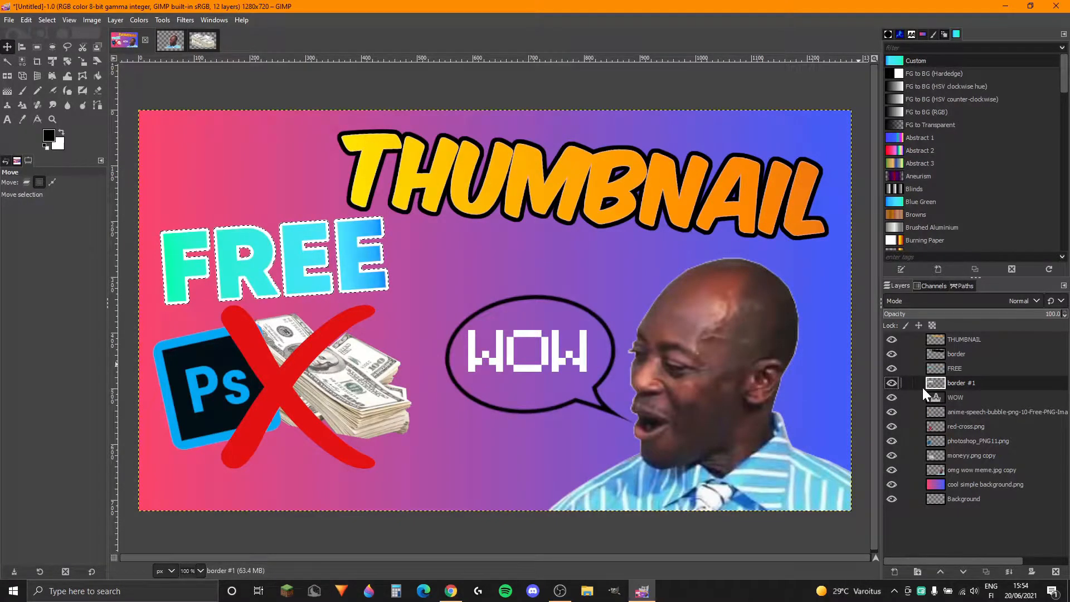
pyautogui.click(47, 20)
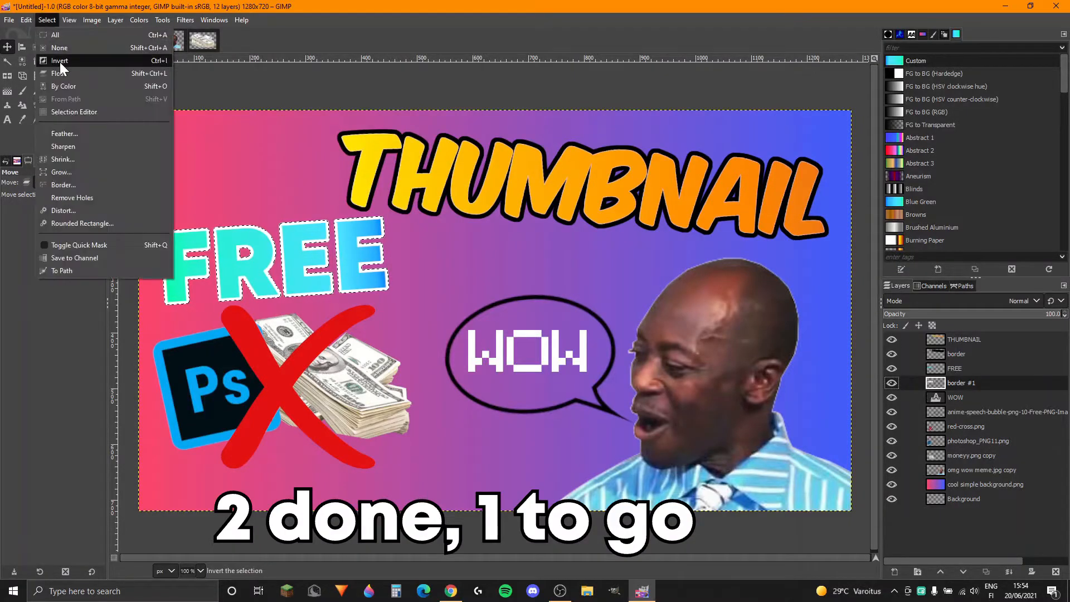
pyautogui.click(66, 47)
# - Select the WOW lettering from its text layer's alpha and grow the selection
pyautogui.click(937, 395)
pyautogui.rightClick(937, 395)
pyautogui.click(1009, 429)
pyautogui.click(47, 20)
pyautogui.click(58, 167)
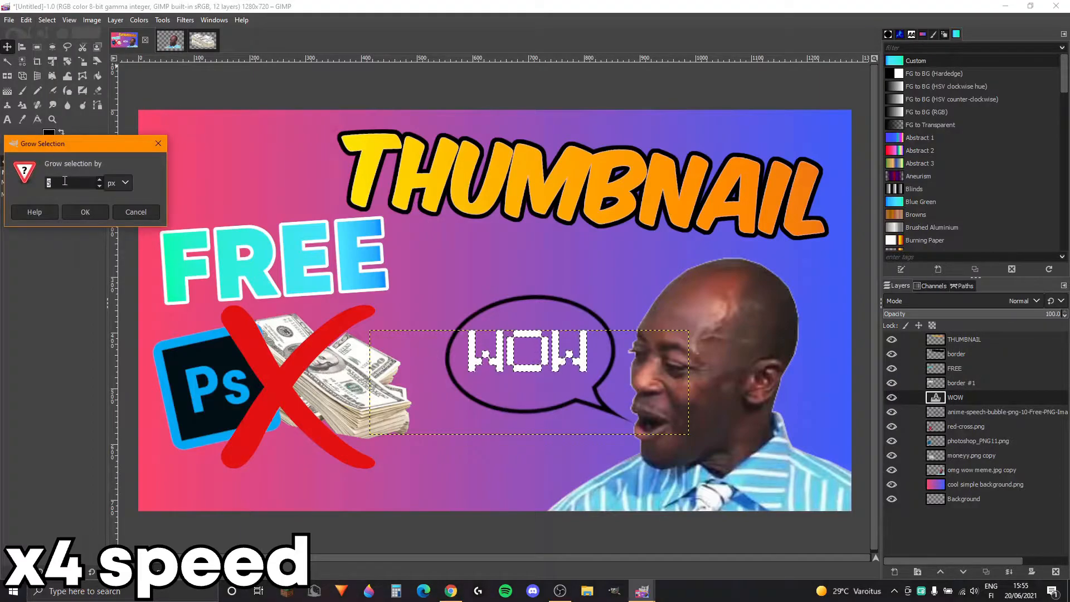
pyautogui.click(85, 212)
# - Create another transparent border layer, swap the colours, and fill the grown WOW selection with the black background colour
pyautogui.click(894, 572)
pyautogui.click(960, 561)
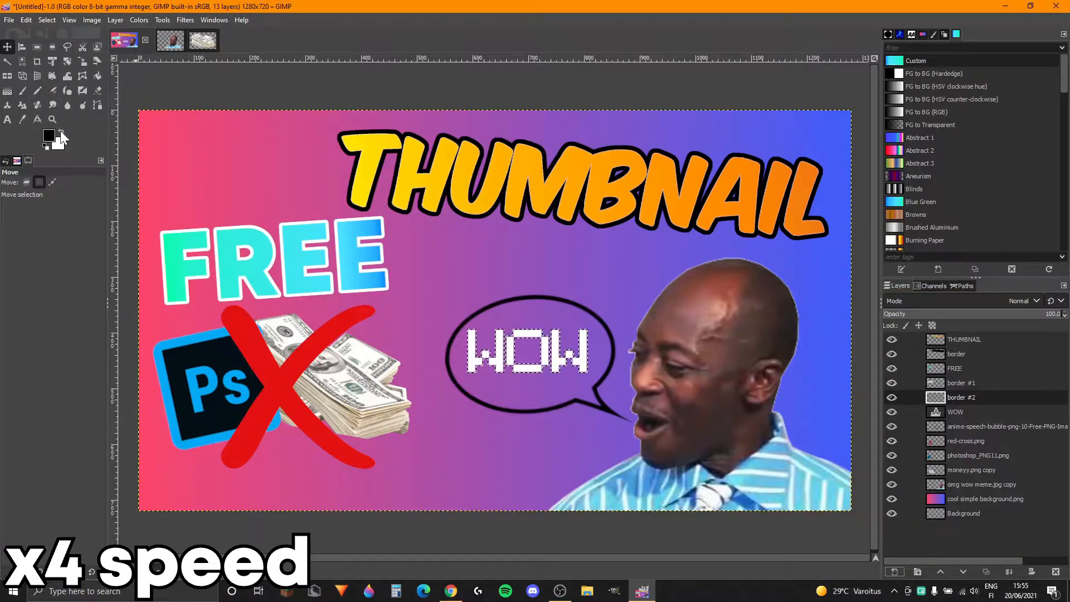
pyautogui.click(60, 133)
pyautogui.click(26, 20)
pyautogui.click(60, 232)
# - Move the black-filled border layer directly beneath the WOW layer and clear the selection
pyautogui.moveTo(936, 399); pyautogui.dragTo(960, 415)
pyautogui.click(26, 20)
pyautogui.click(64, 21)
pyautogui.click(47, 21)
pyautogui.click(300, 156)
pyautogui.click(61, 132)
pyautogui.click(26, 20)
pyautogui.click(59, 233)
pyautogui.moveTo(925, 397); pyautogui.dragTo(955, 416)
pyautogui.click(25, 20)
pyautogui.click(41, 20)
pyautogui.click(46, 20)
pyautogui.click(49, 48)
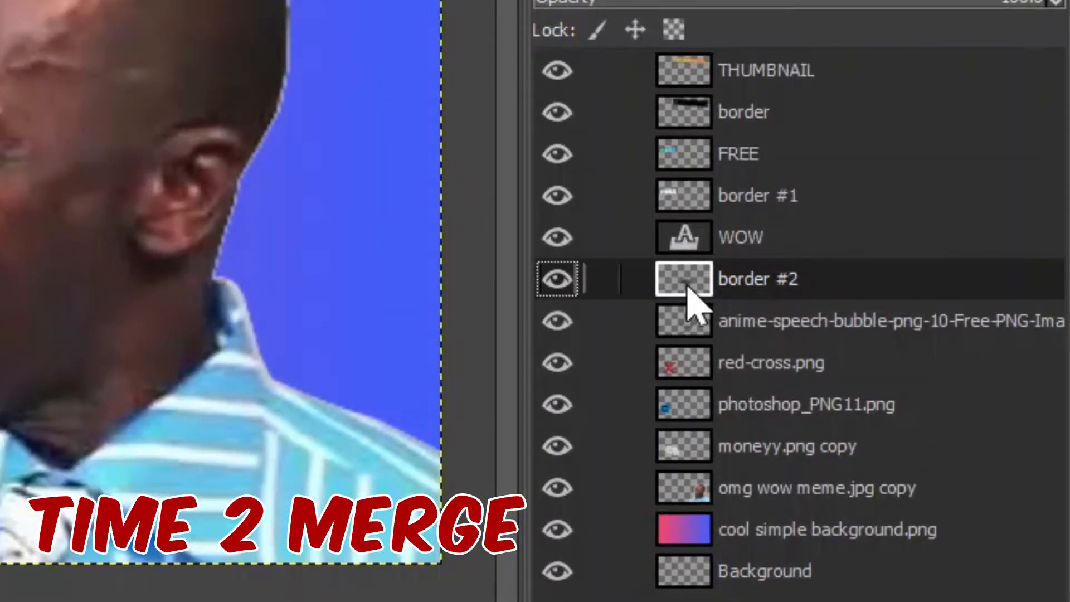
# - Merge the WOW layer down onto its border layer and rename the merged layer as WOW text
pyautogui.rightClick(688, 242)
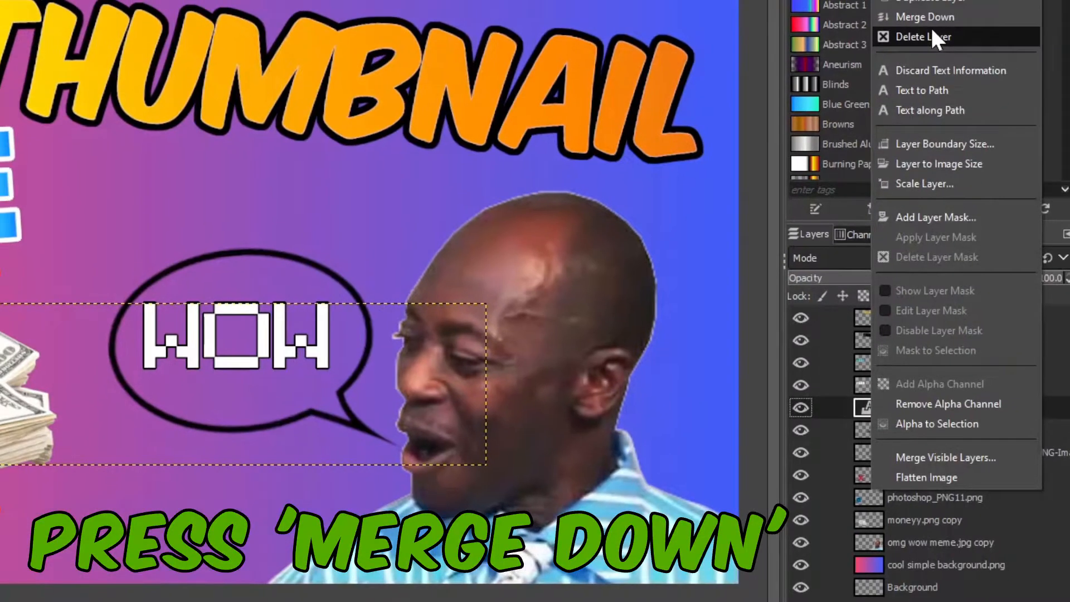
pyautogui.click(788, 94)
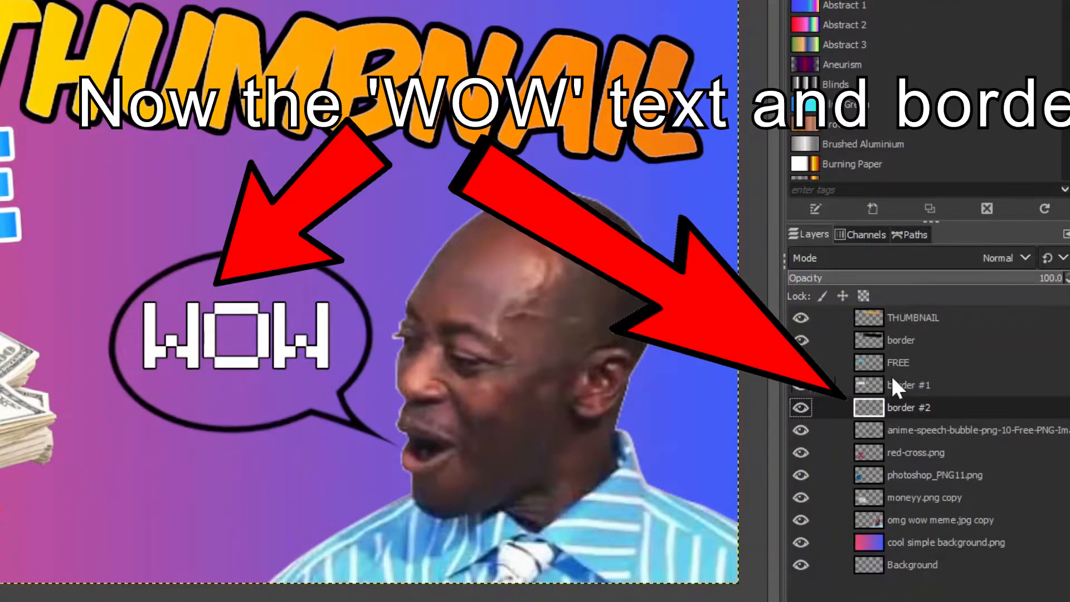
pyautogui.click(872, 379)
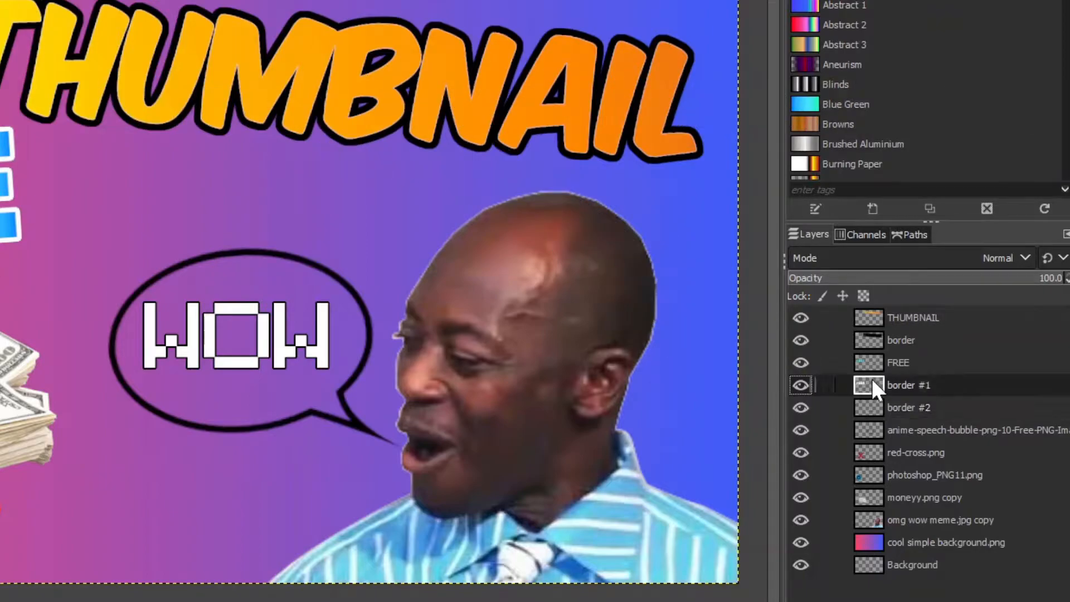
pyautogui.doubleClick(900, 407)
pyautogui.write('WOW text')
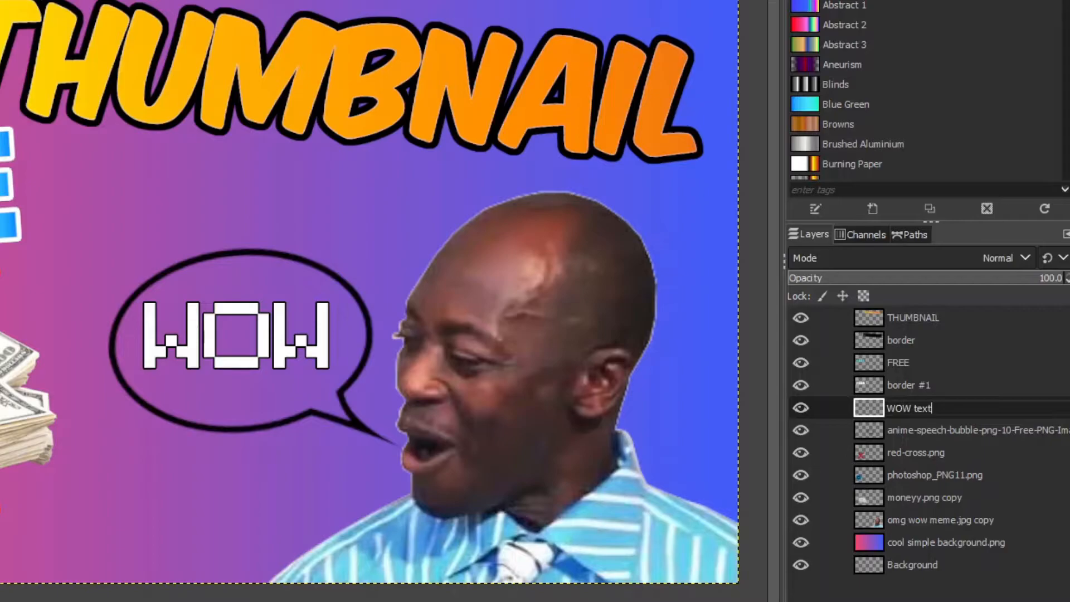
pyautogui.press('Return')
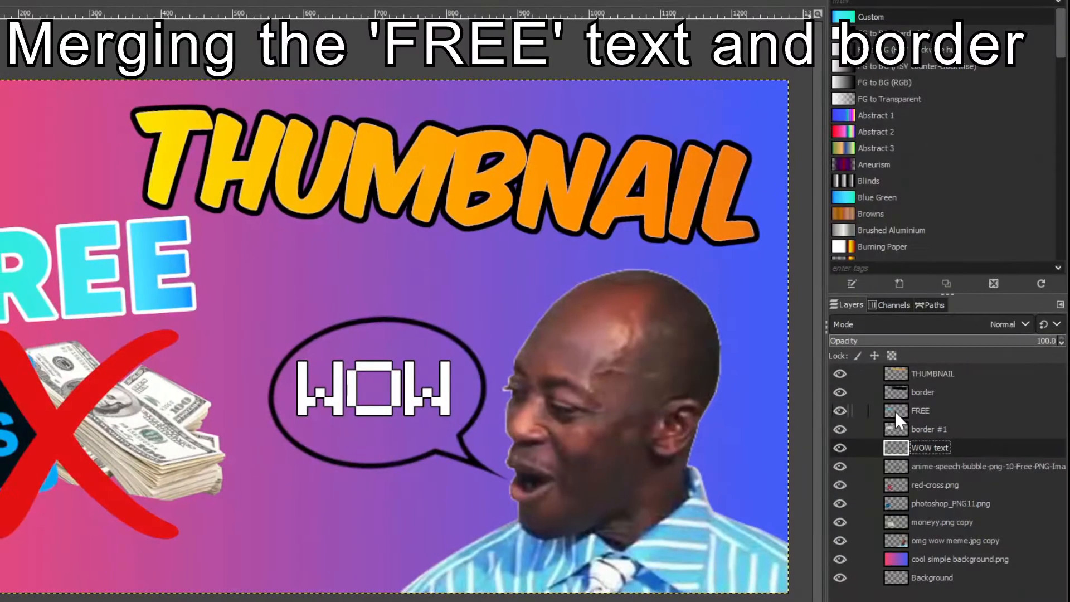
# - Merge the FREE layer down onto its border layer and rename the merged layer as FREE text
pyautogui.rightClick(897, 362)
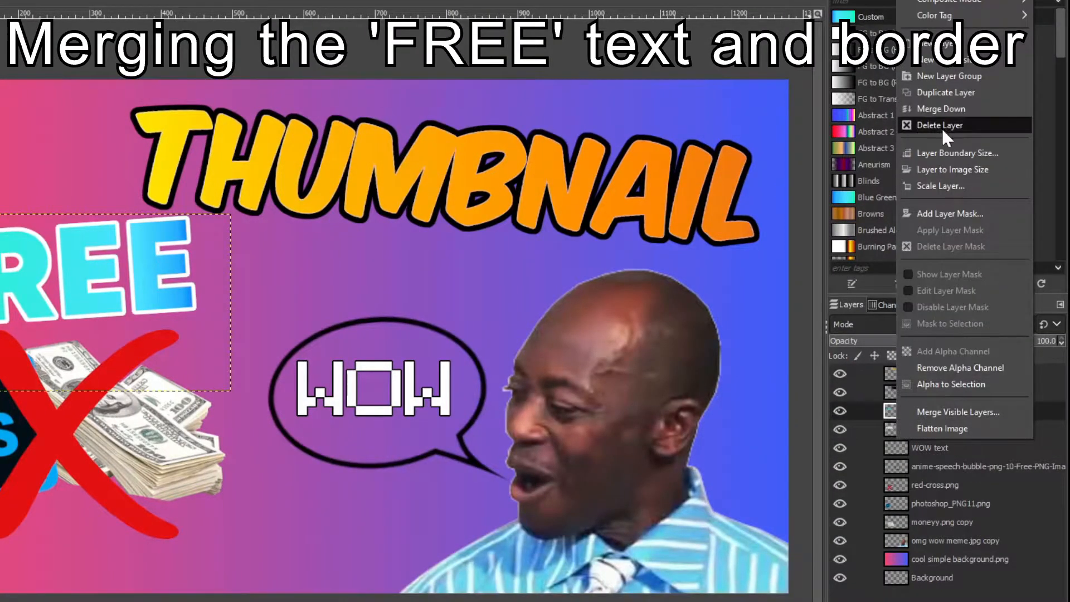
pyautogui.click(941, 110)
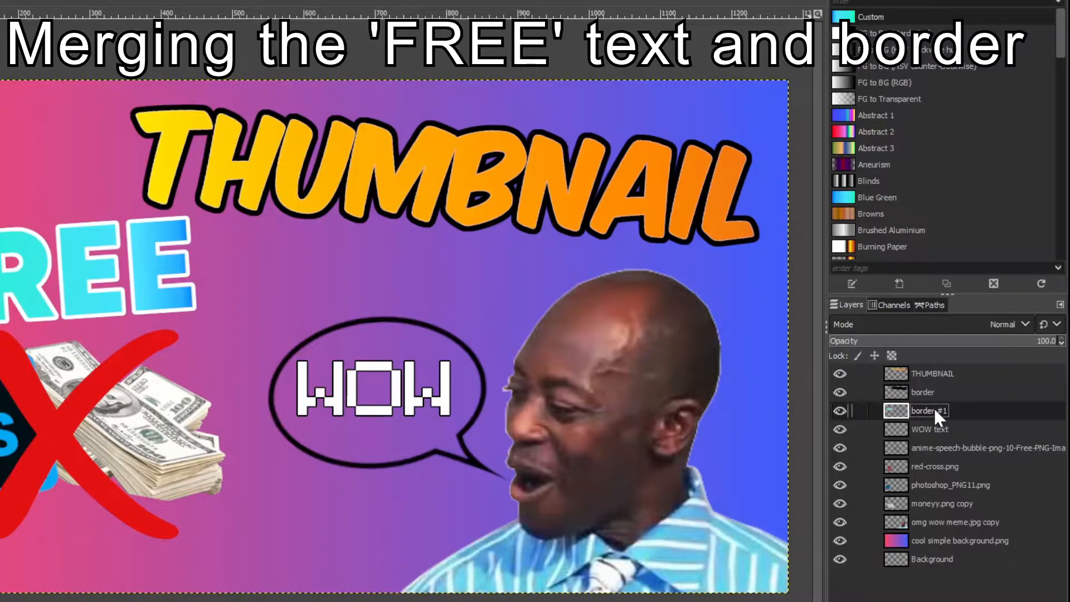
pyautogui.rightClick(934, 407)
pyautogui.click(954, 410)
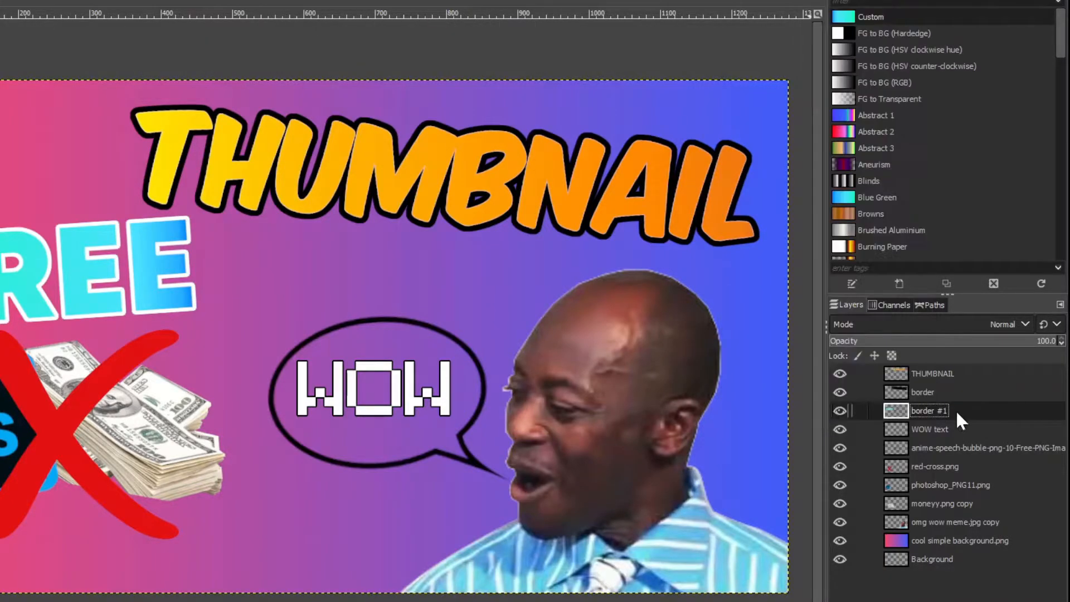
pyautogui.write('FREE te')
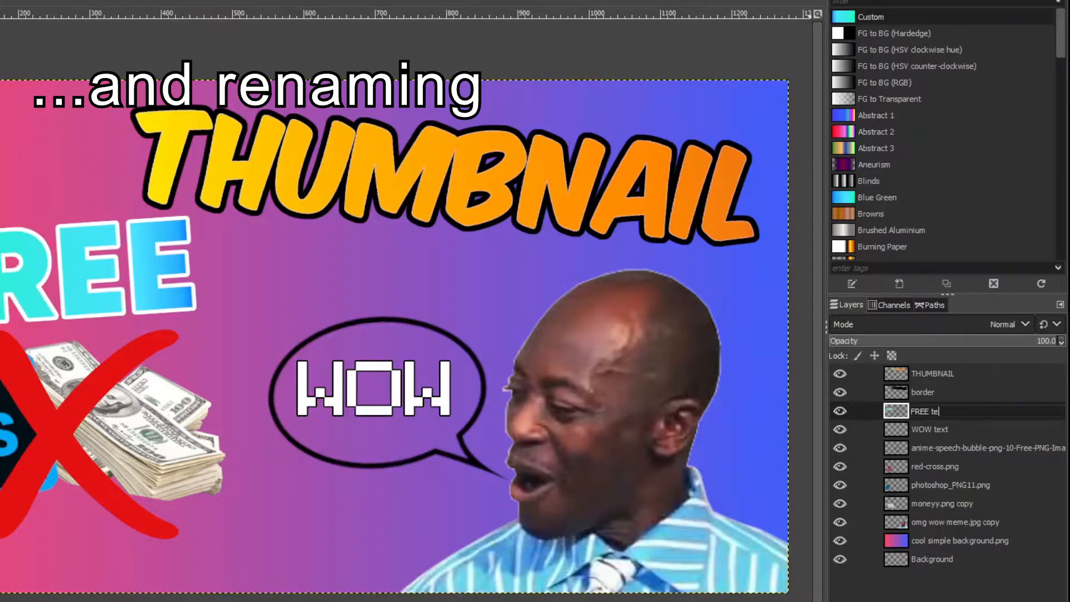
pyautogui.press('Return')
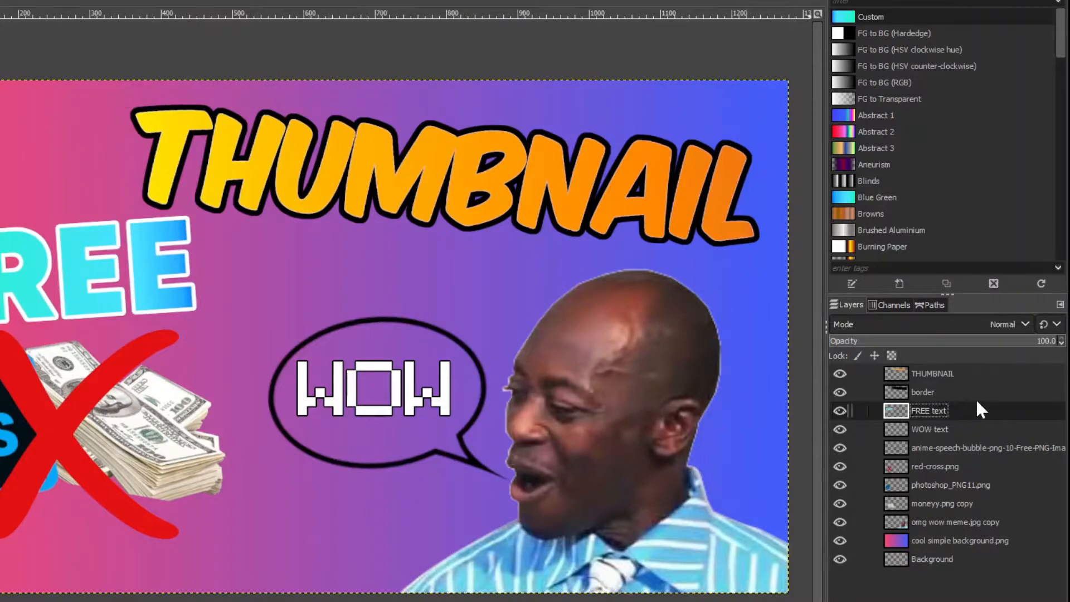
# - Merge the THUMBNAIL layer down onto its border layer and rename the merged layer as THUMBNAIL text
pyautogui.click(901, 366)
pyautogui.rightClick(901, 366)
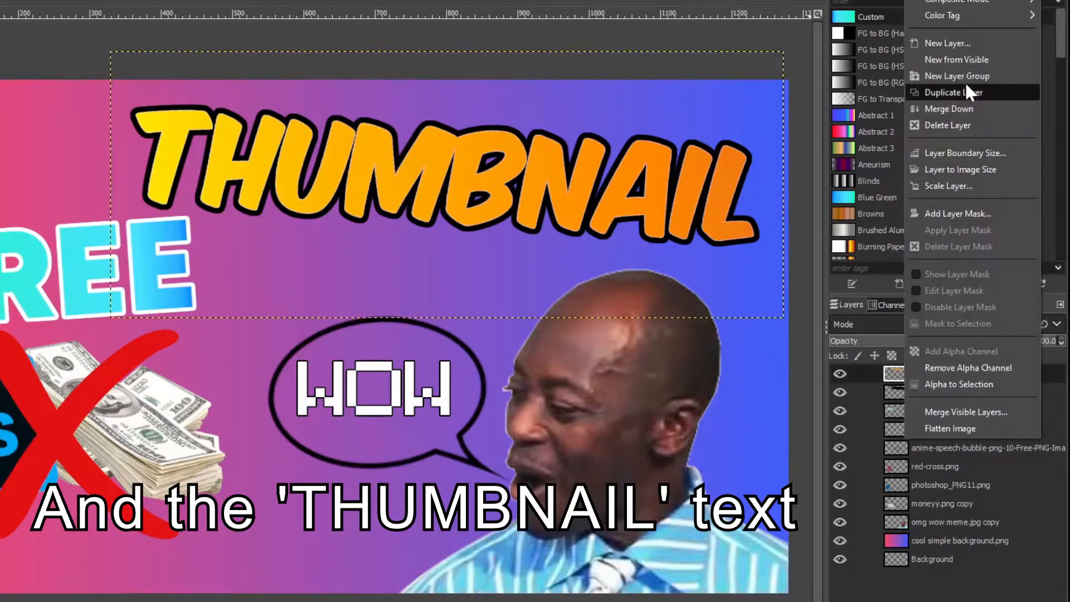
pyautogui.click(955, 109)
pyautogui.doubleClick(926, 369)
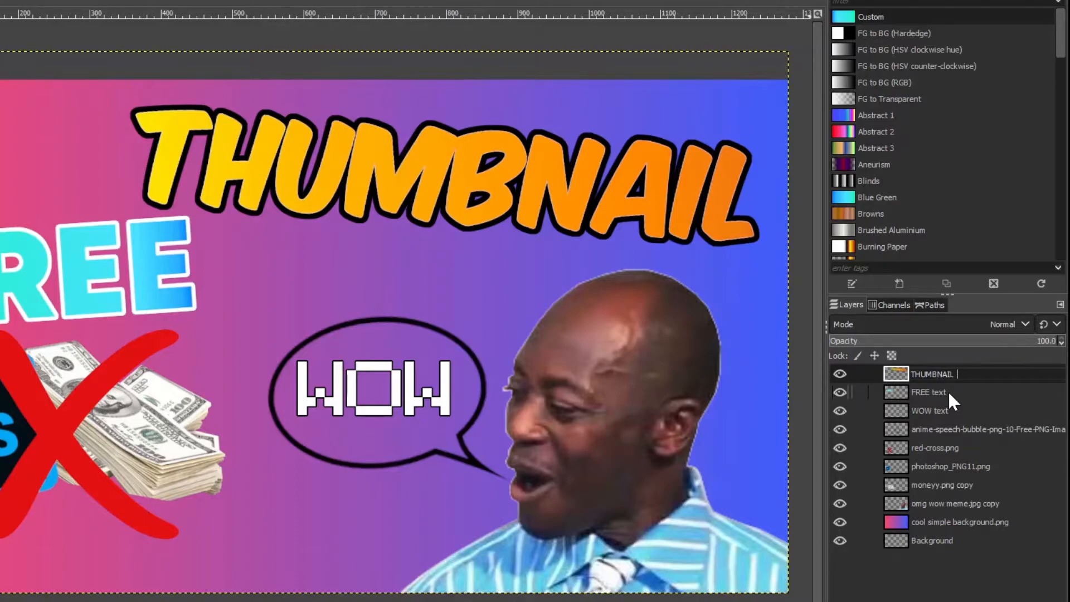
pyautogui.press('Return')
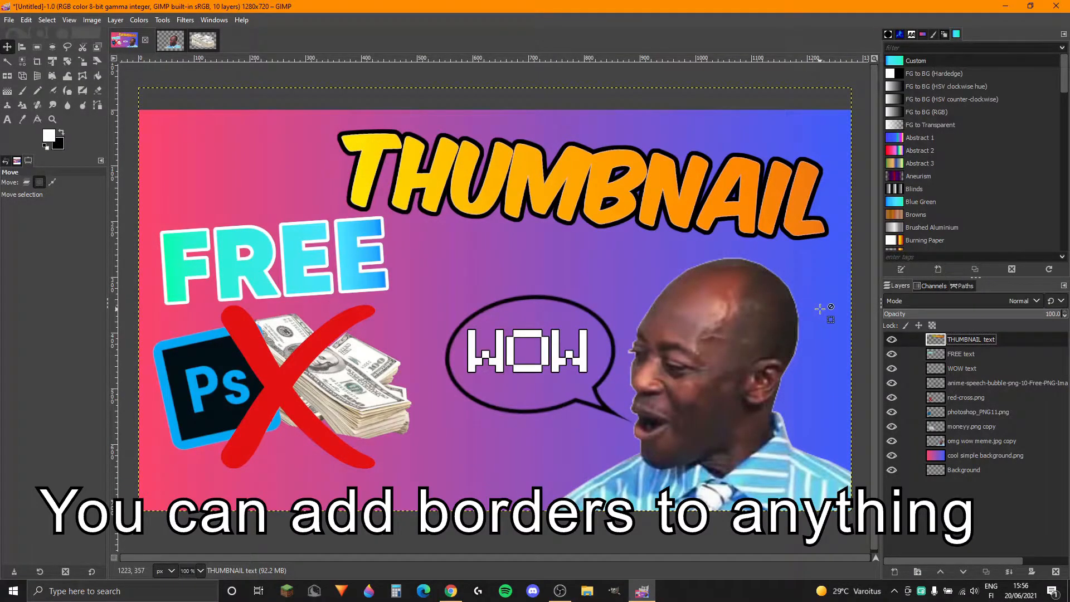
# - Select the man from the omg wow meme.jpg copy layer's alpha and grow the selection by 3 px
pyautogui.click(938, 440)
pyautogui.rightClick(938, 440)
pyautogui.click(976, 393)
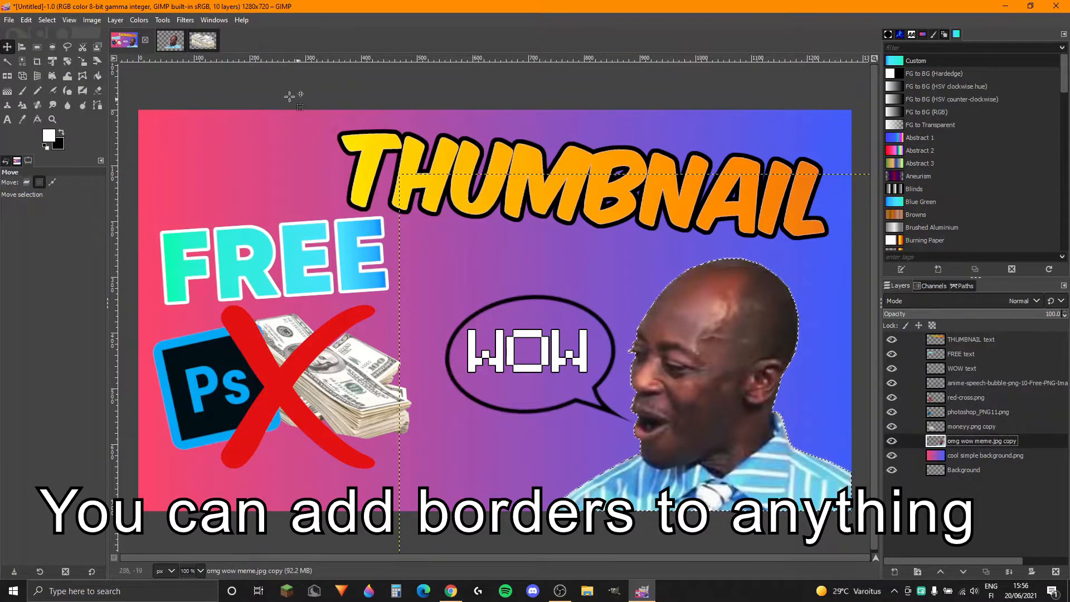
pyautogui.click(46, 19)
pyautogui.click(56, 174)
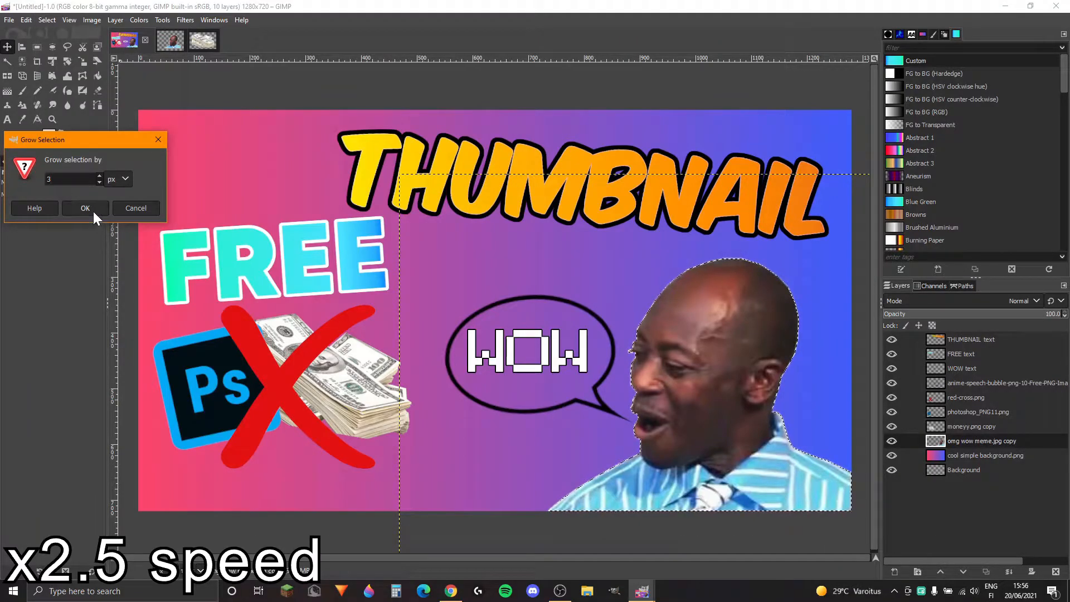
pyautogui.click(85, 208)
# - Fill the grown selection with white as background colour on a new border layer and place that layer directly beneath the man's layer
pyautogui.click(894, 572)
pyautogui.press('Return')
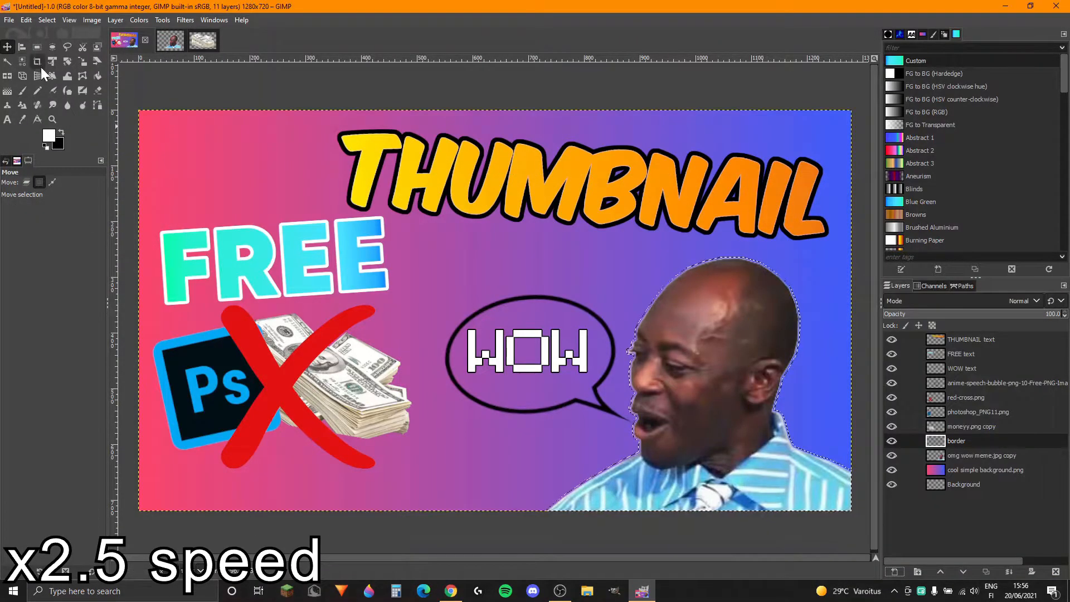
pyautogui.click(60, 132)
pyautogui.click(26, 19)
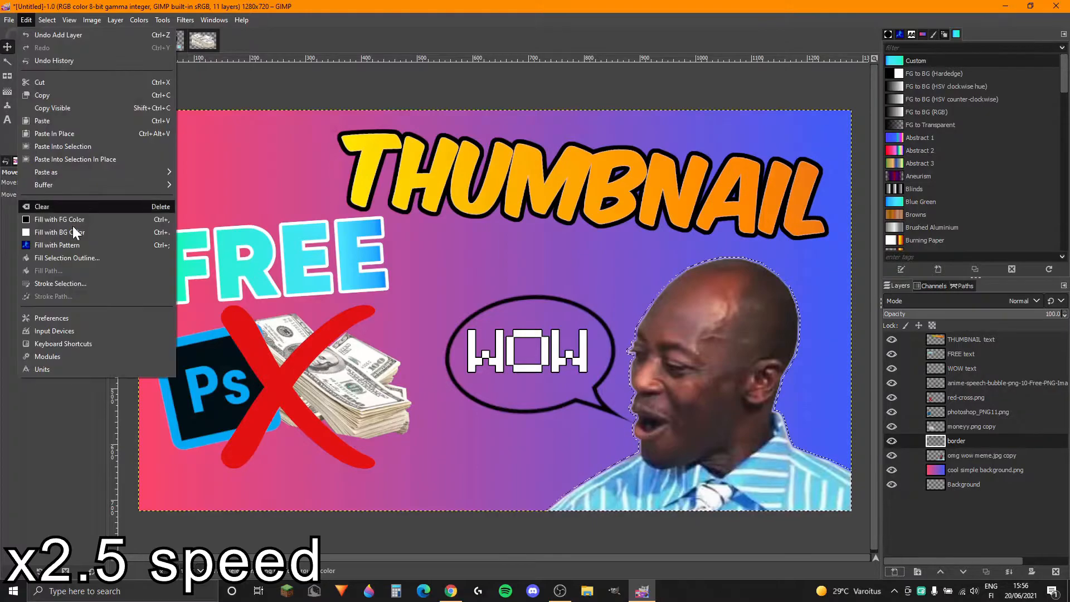
pyautogui.click(70, 238)
pyautogui.moveTo(942, 441); pyautogui.dragTo(913, 461)
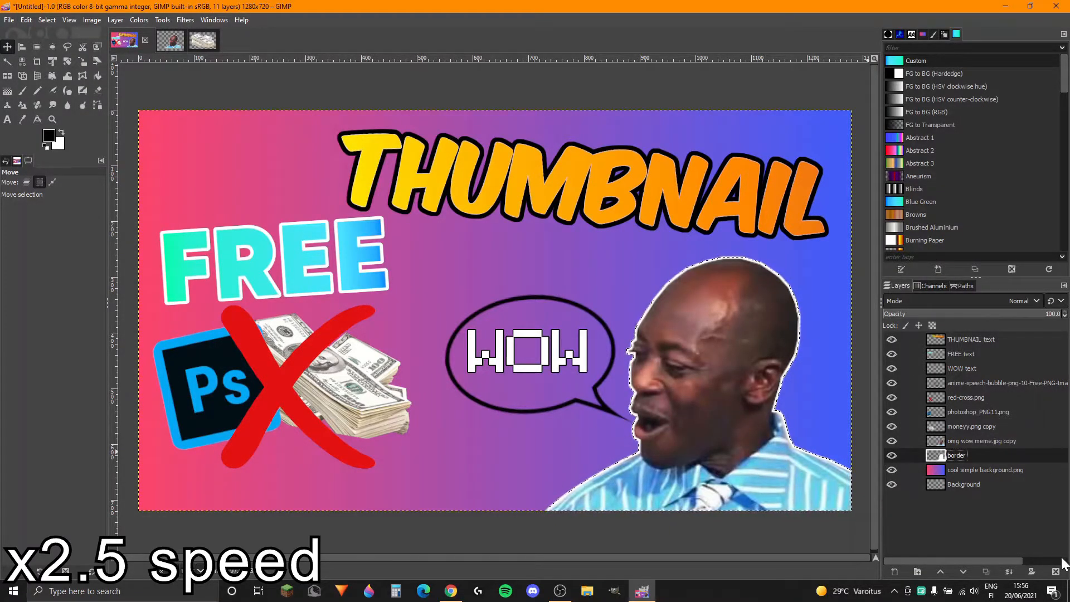
# - Merge the omg wow meme.jpg copy layer down onto its border layer and rename the merged layer as WOW MEME
pyautogui.rightClick(937, 442)
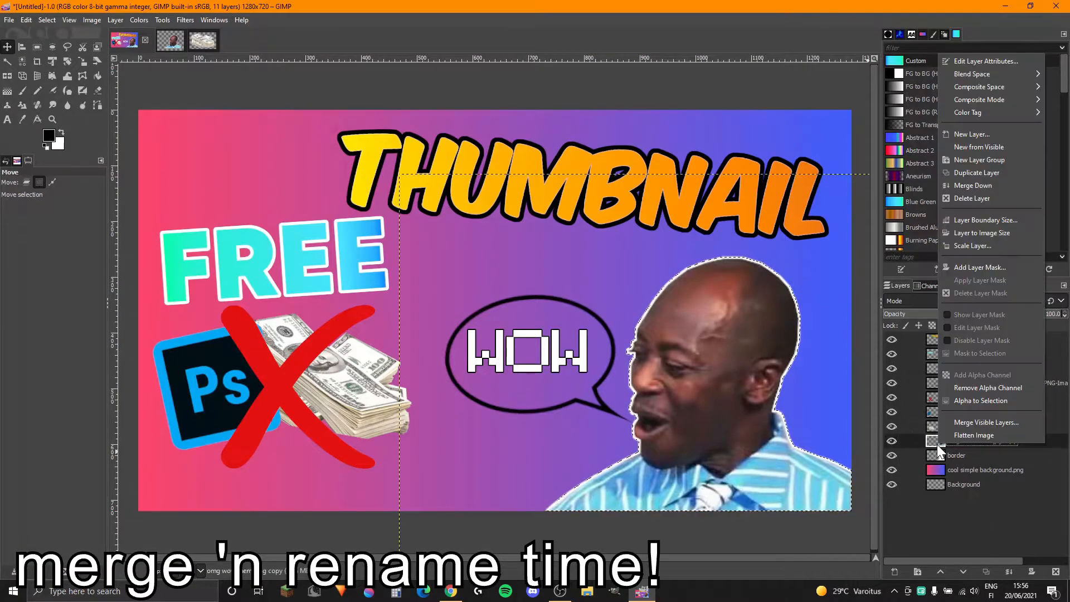
pyautogui.click(982, 186)
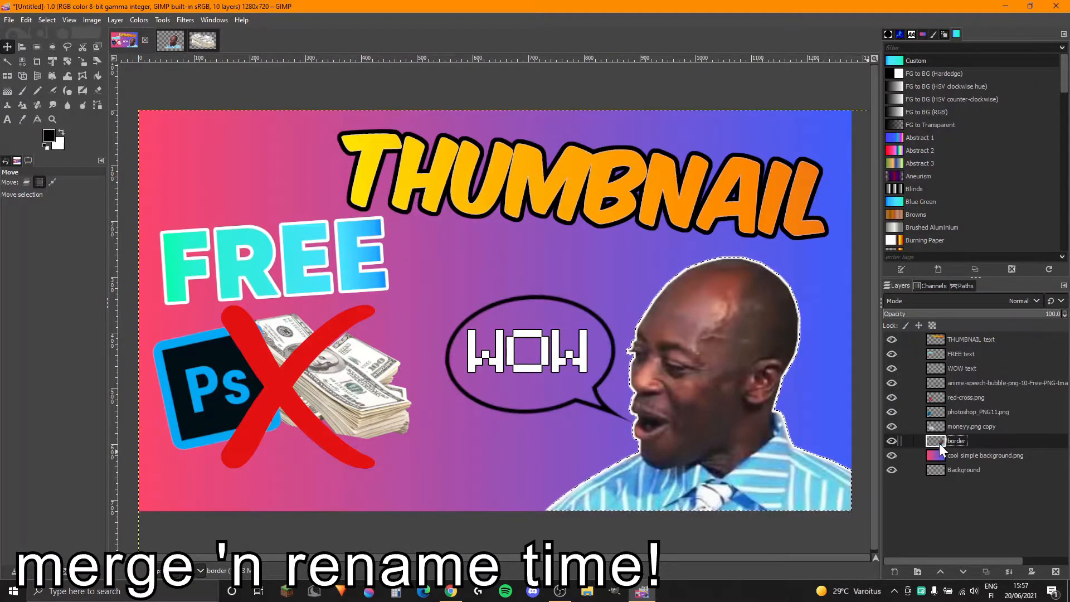
pyautogui.doubleClick(959, 441)
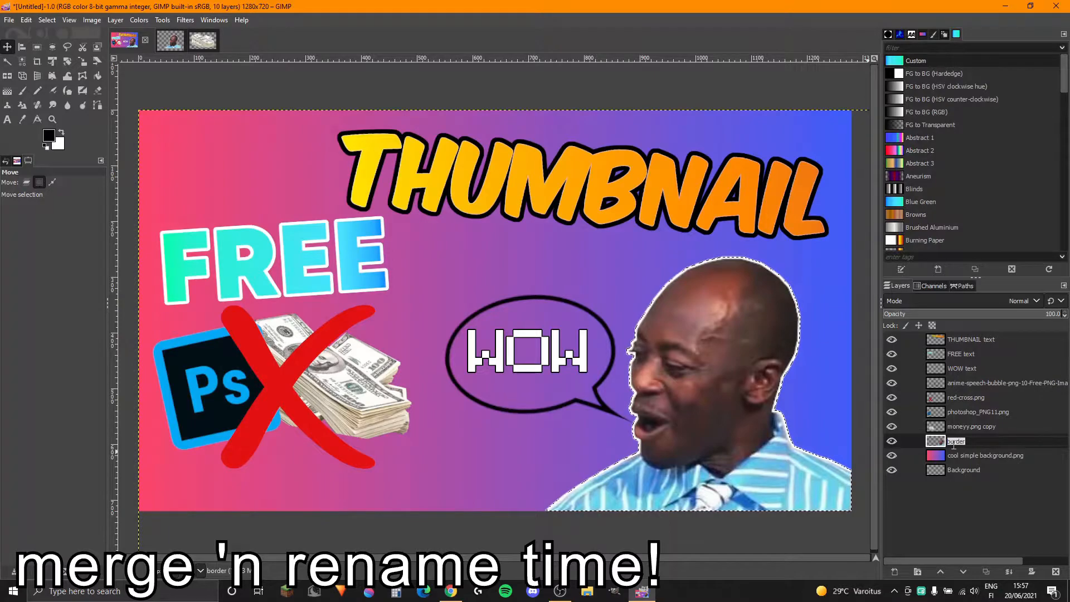
pyautogui.write('WOW KMA')
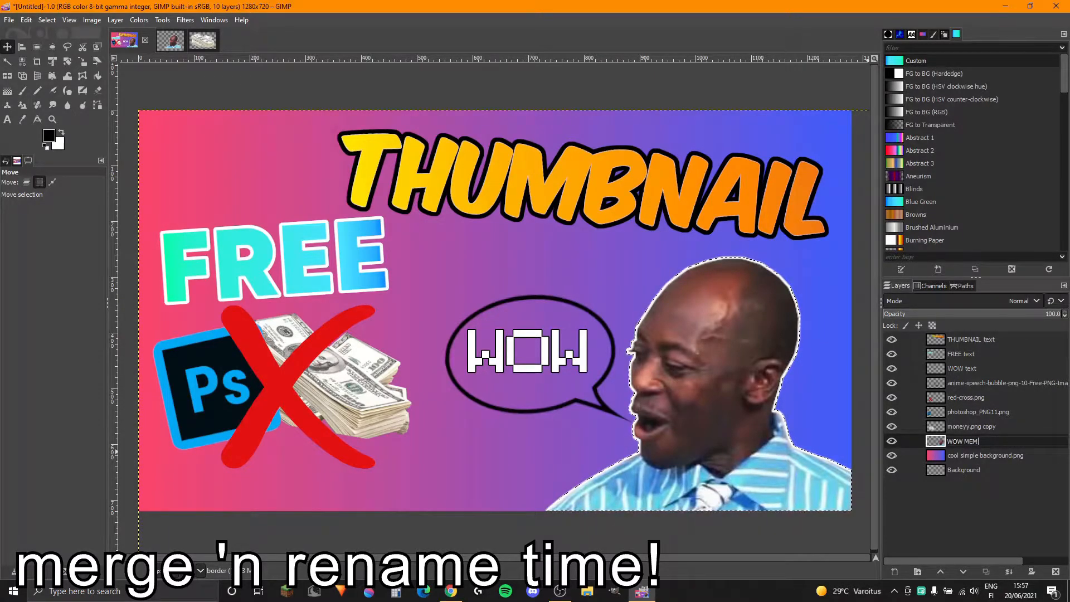
pyautogui.write('E')
pyautogui.press('Return')
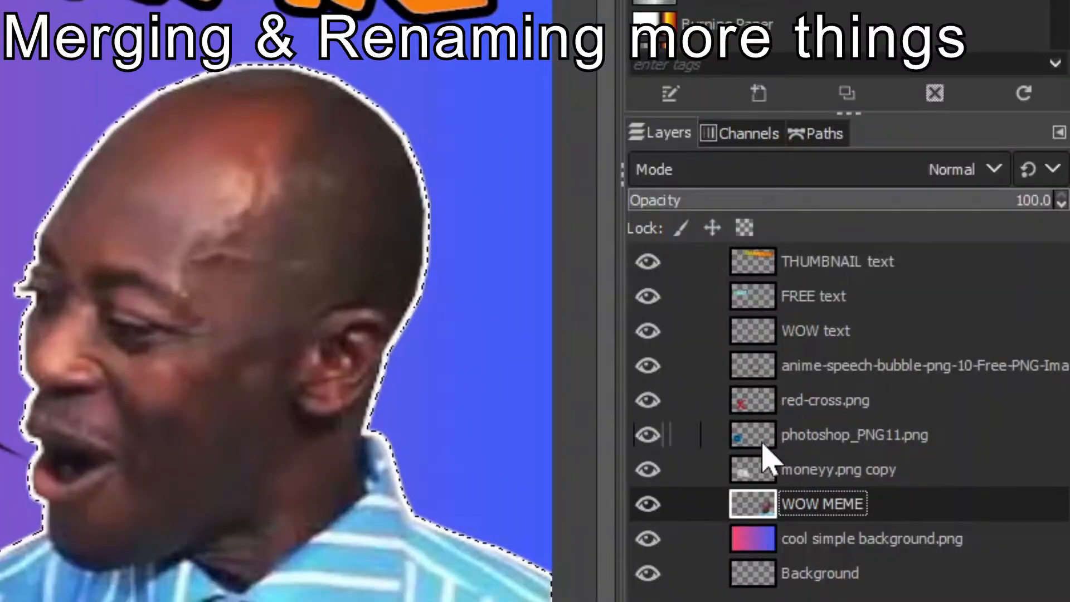
# - Merge the photoshop_PNG11.png layer down onto the moneyy.png copy layer and rename the merged layer as expensive stuff
pyautogui.rightClick(940, 415)
pyautogui.click(859, 6)
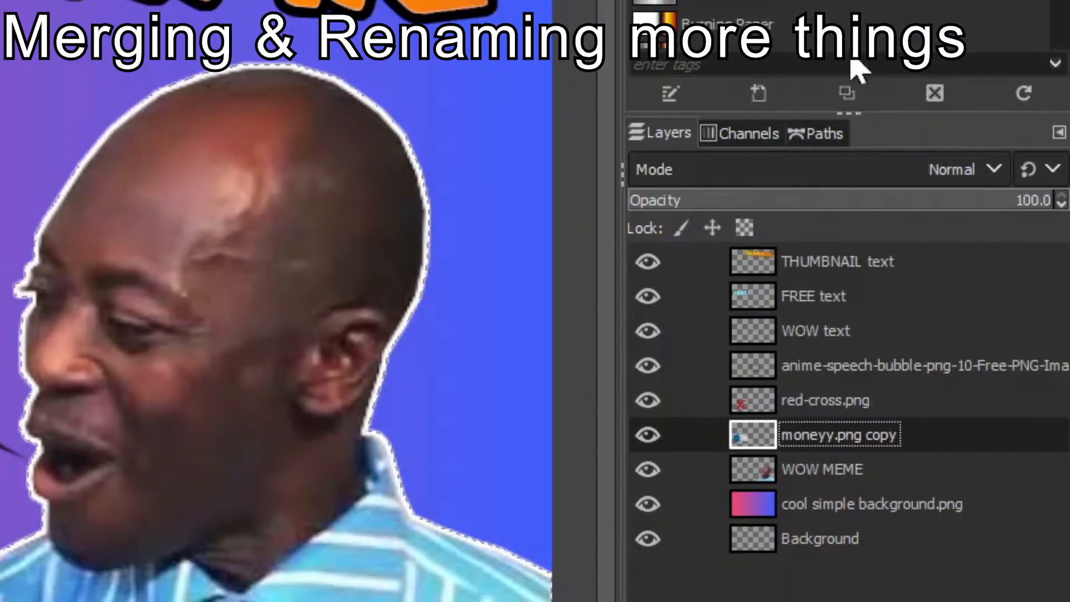
pyautogui.doubleClick(818, 437)
pyautogui.write('expensive stuff')
pyautogui.press('Return')
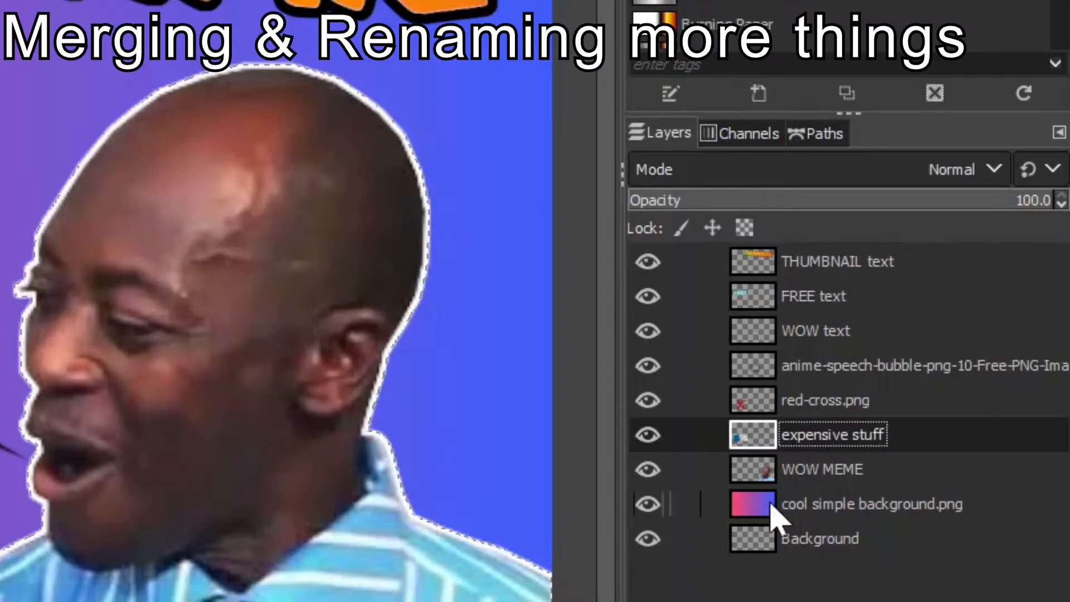
# - Set the opacity of the expensive stuff layer to 95
pyautogui.moveTo(1001, 220); pyautogui.dragTo(979, 222)
pyautogui.click(1036, 200)
pyautogui.write('90')
pyautogui.press('Return')
pyautogui.doubleClick(1031, 202)
pyautogui.write('95')
pyautogui.press('Return')
# - Apply a black Drop Shadow to the expensive stuff layer with X and Y offsets of 22.710, blur radius 10 and opacity 0.831
pyautogui.click(832, 434)
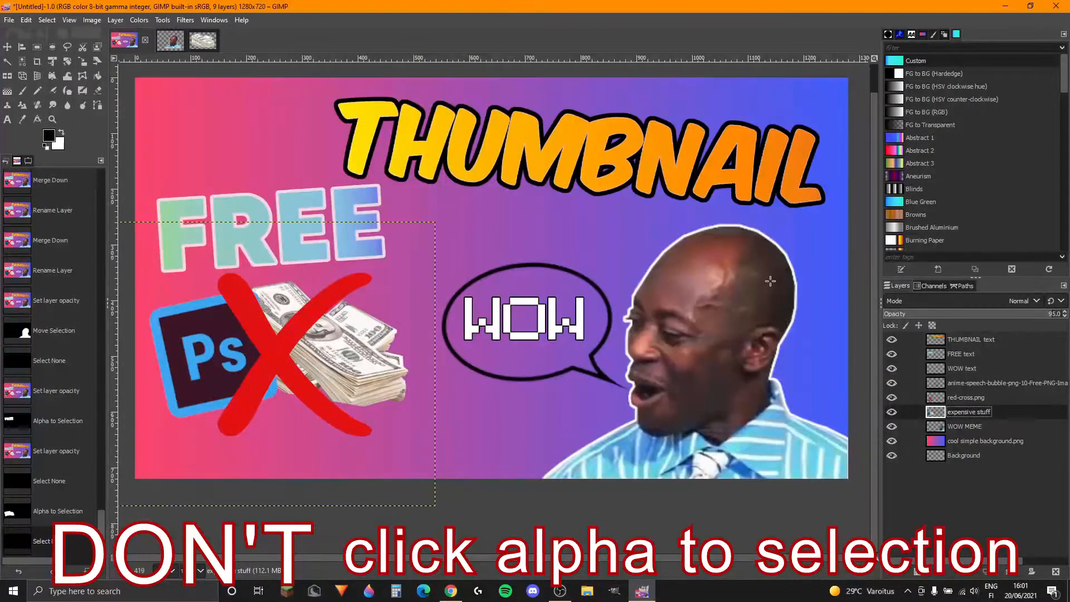
pyautogui.click(185, 20)
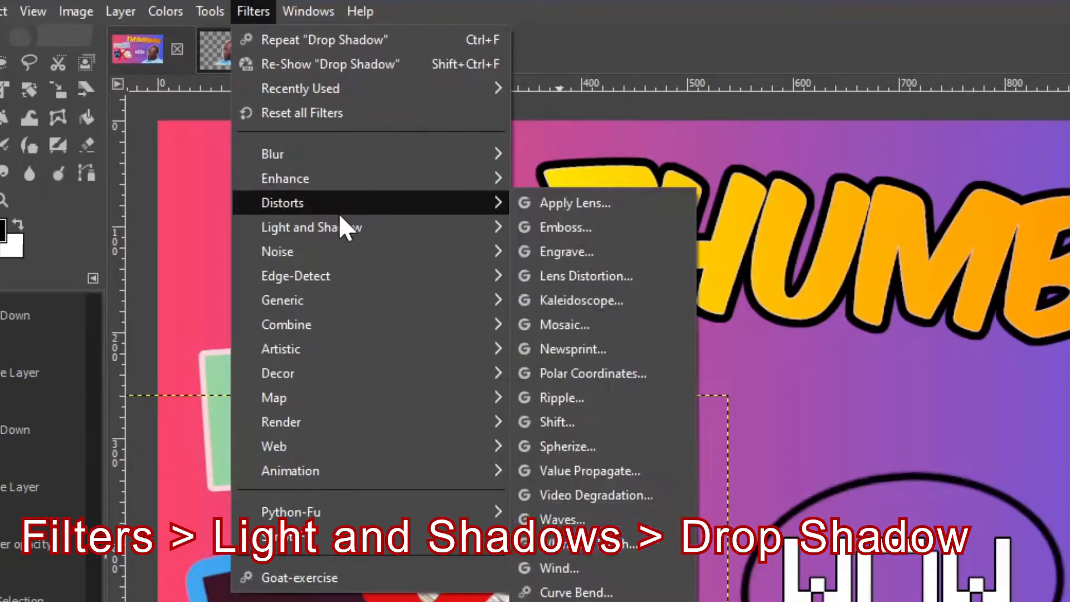
pyautogui.moveTo(341, 225)
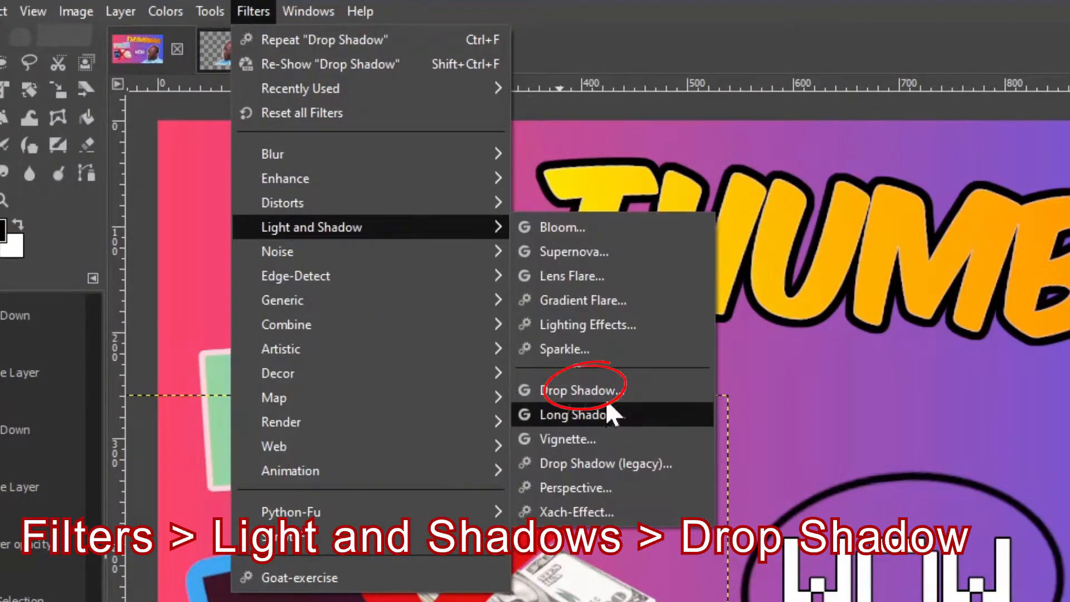
pyautogui.click(582, 392)
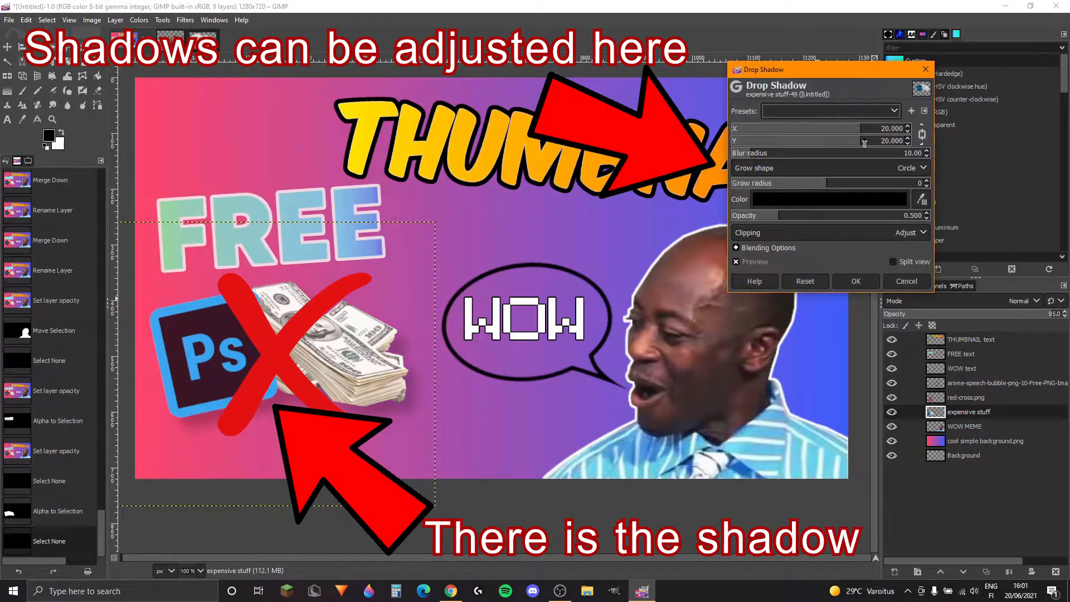
pyautogui.click(824, 111)
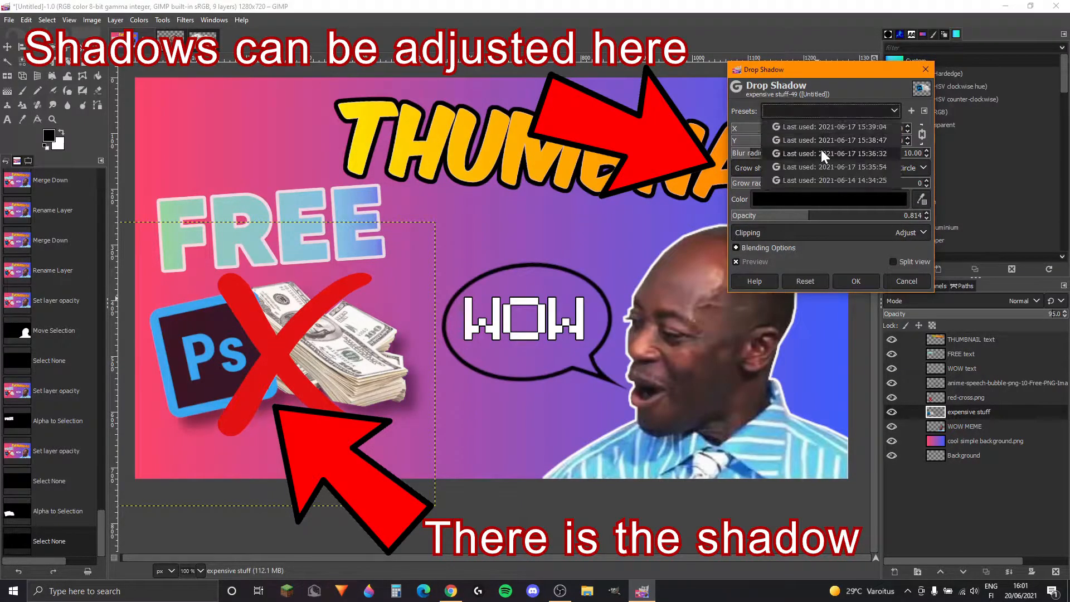
pyautogui.click(813, 115)
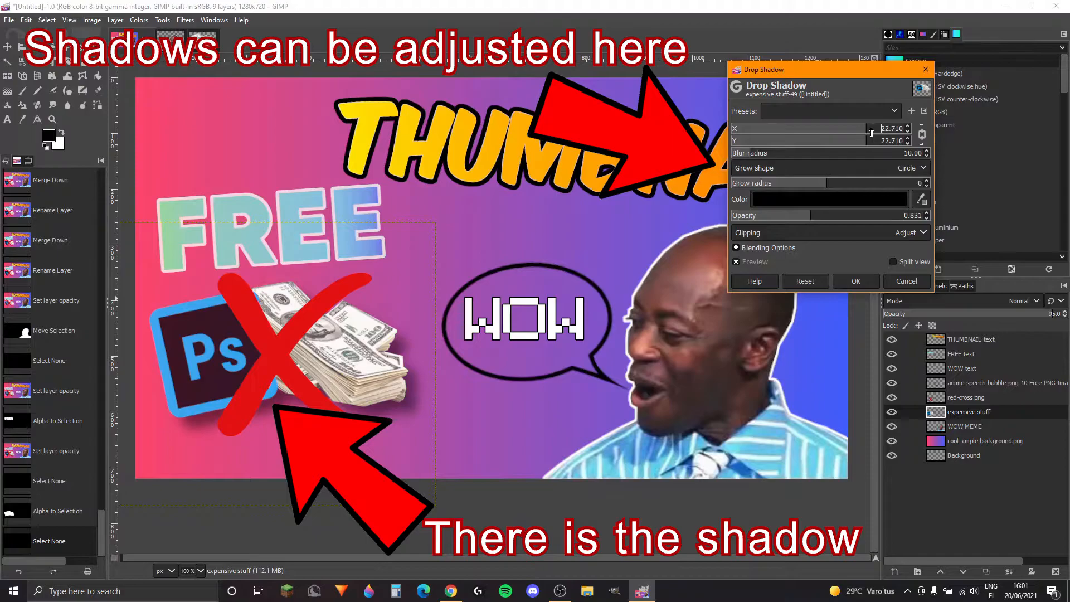
pyautogui.click(856, 279)
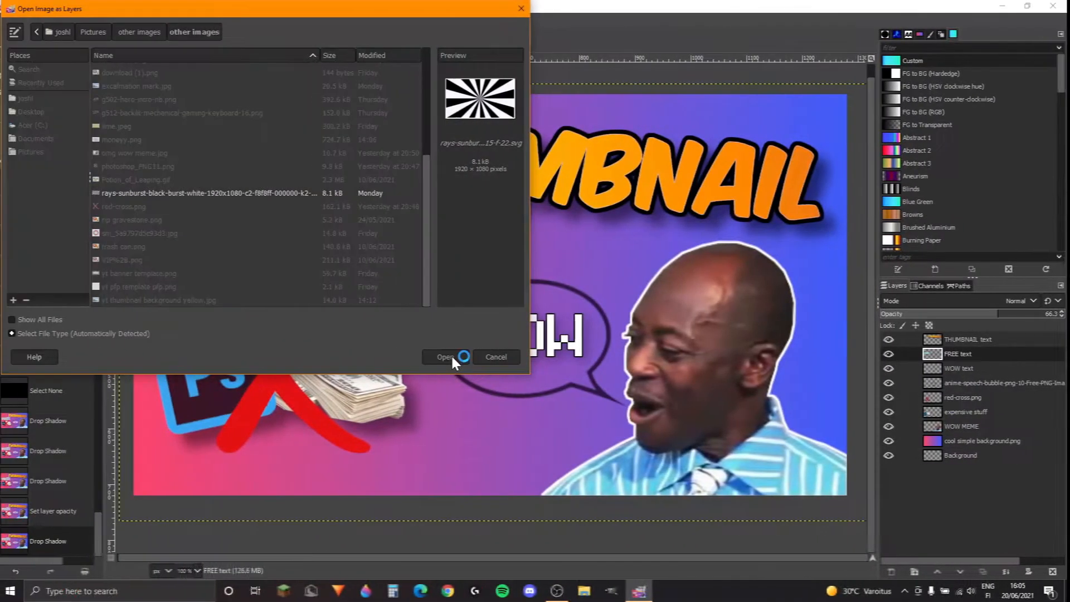
# - Open the rays-sunburst-black-burst-white SVG as a new layer, rendered at a width of 1280 px
pyautogui.click(452, 357)
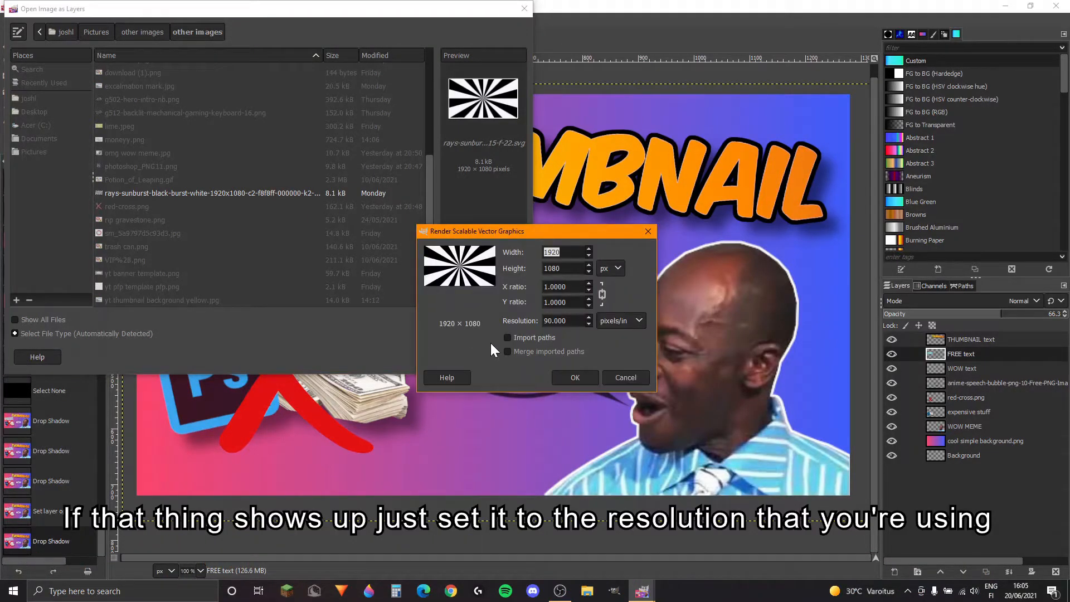
pyautogui.write('1280')
pyautogui.click(582, 377)
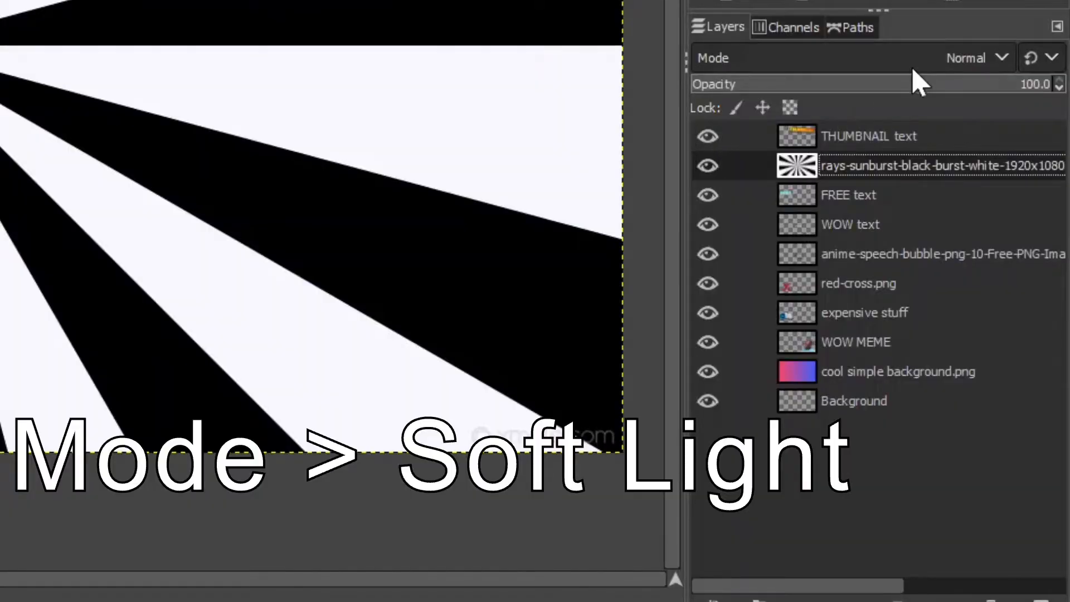
# - Set the sunburst layer's mode to Soft light and its opacity to about 31.6
pyautogui.click(998, 305)
pyautogui.click(794, 564)
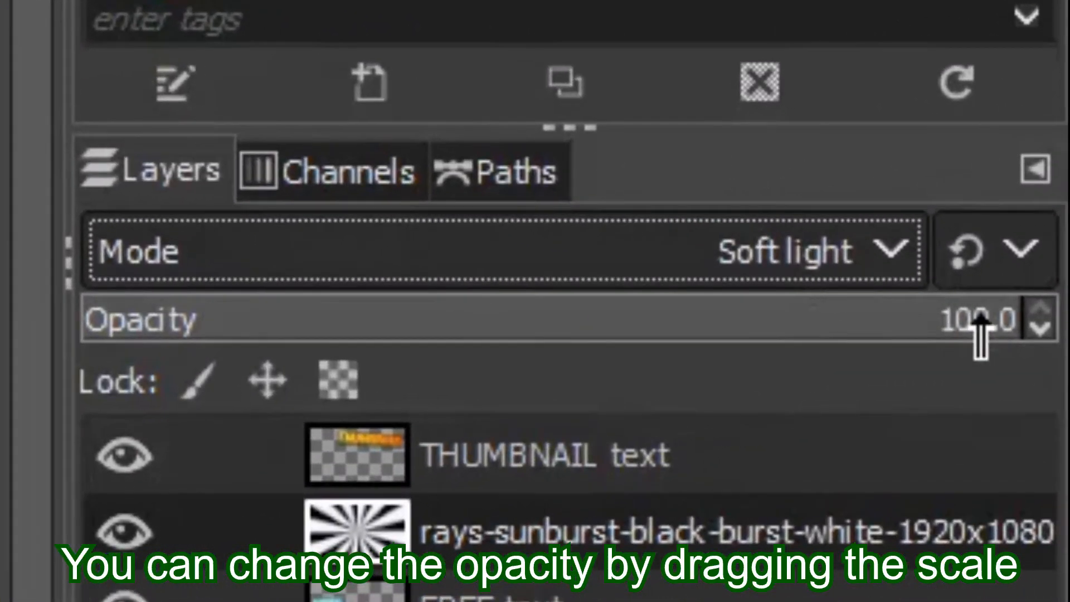
pyautogui.moveTo(1040, 320); pyautogui.dragTo(951, 320)
pyautogui.moveTo(742, 320); pyautogui.dragTo(380, 361)
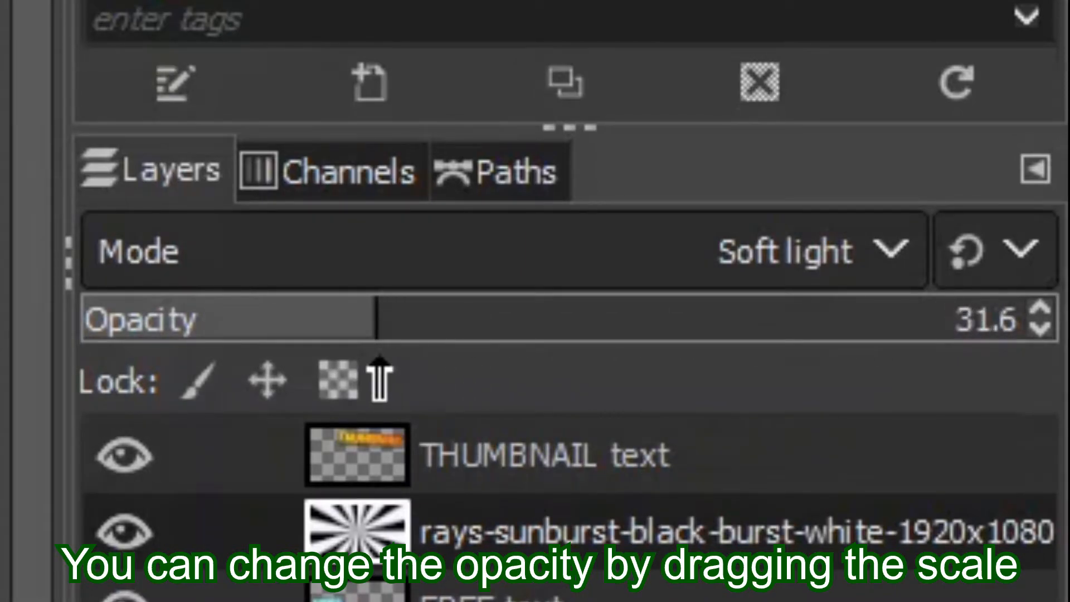
pyautogui.click(345, 521)
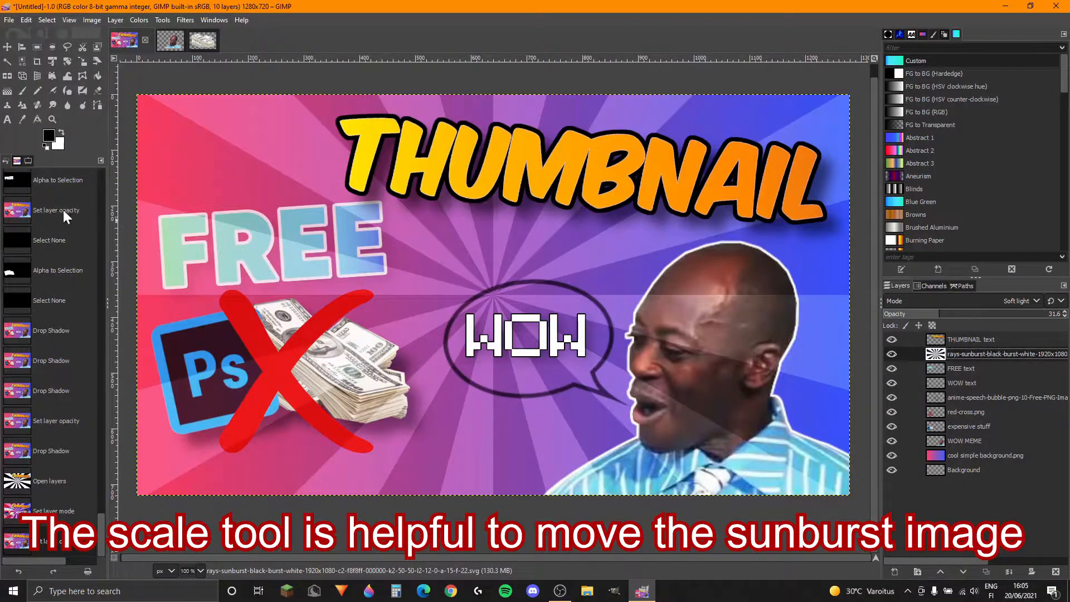
# - Scale the sunburst layer up to about 2058 × 1158 px and centre its rays on the red cross
pyautogui.click(83, 60)
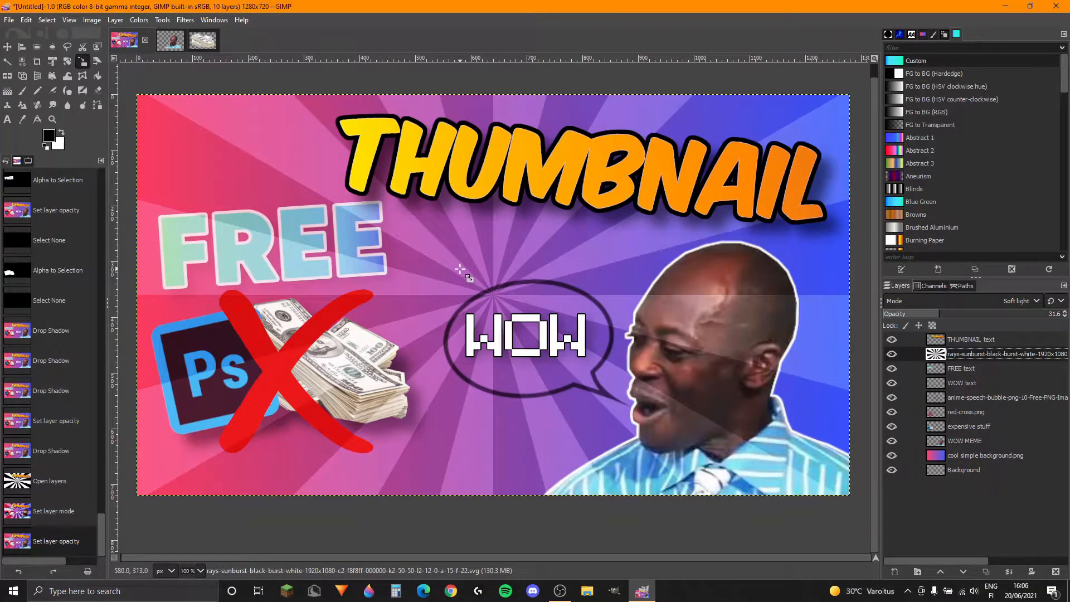
pyautogui.click(494, 292)
pyautogui.moveTo(497, 299); pyautogui.dragTo(274, 393)
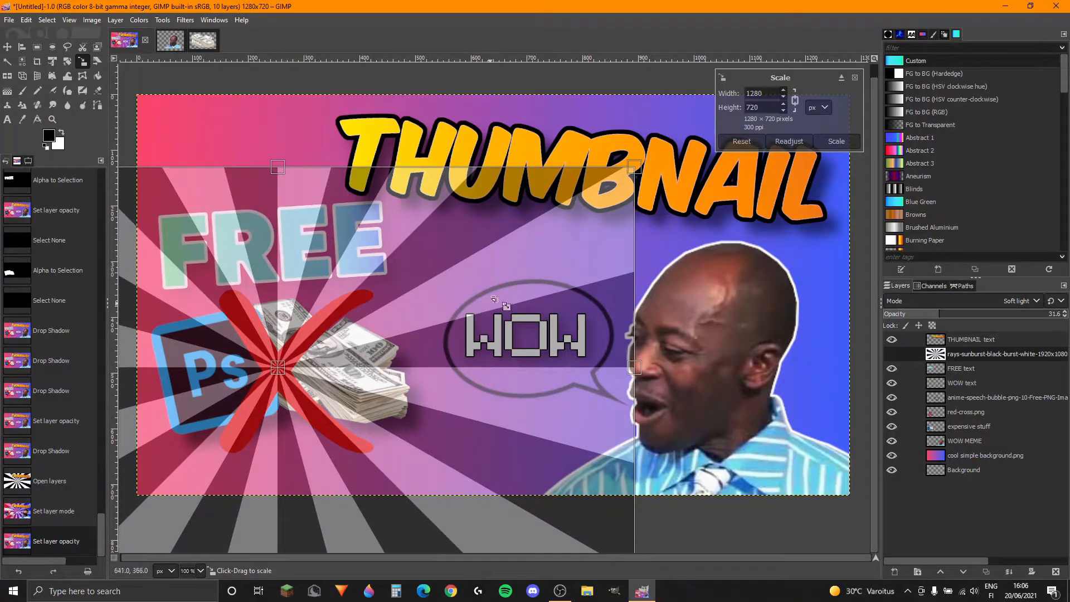
pyautogui.moveTo(635, 167); pyautogui.dragTo(947, 46)
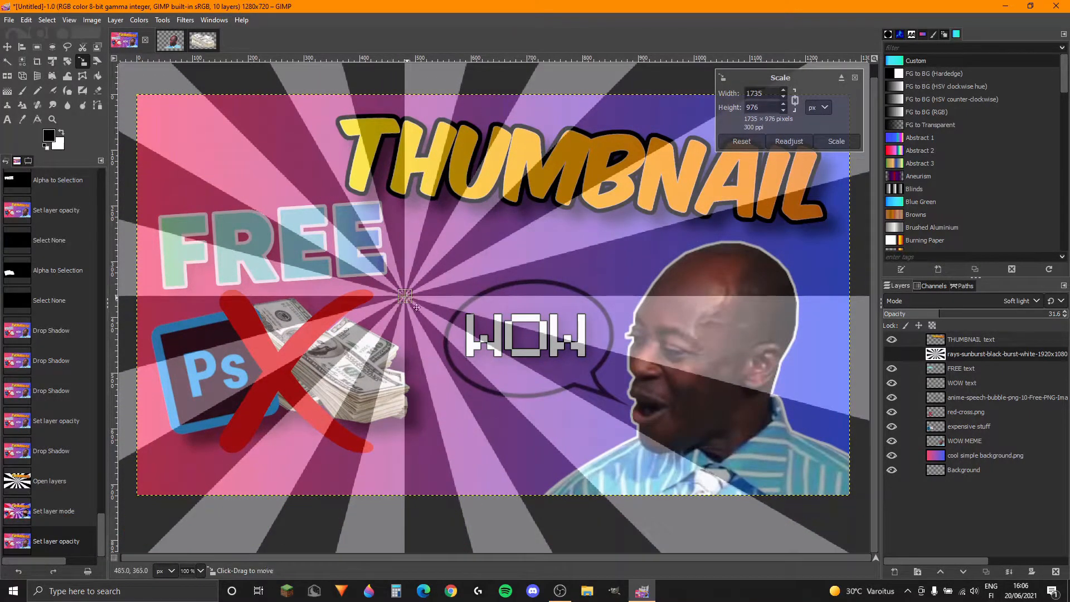
pyautogui.moveTo(416, 307); pyautogui.dragTo(282, 374)
pyautogui.moveTo(764, 373); pyautogui.dragTo(857, 373)
pyautogui.moveTo(327, 373); pyautogui.dragTo(274, 372)
pyautogui.moveTo(803, 373); pyautogui.dragTo(863, 376)
pyautogui.moveTo(302, 373); pyautogui.dragTo(275, 372)
pyautogui.moveTo(834, 372); pyautogui.dragTo(862, 374)
pyautogui.moveTo(288, 373); pyautogui.dragTo(283, 366)
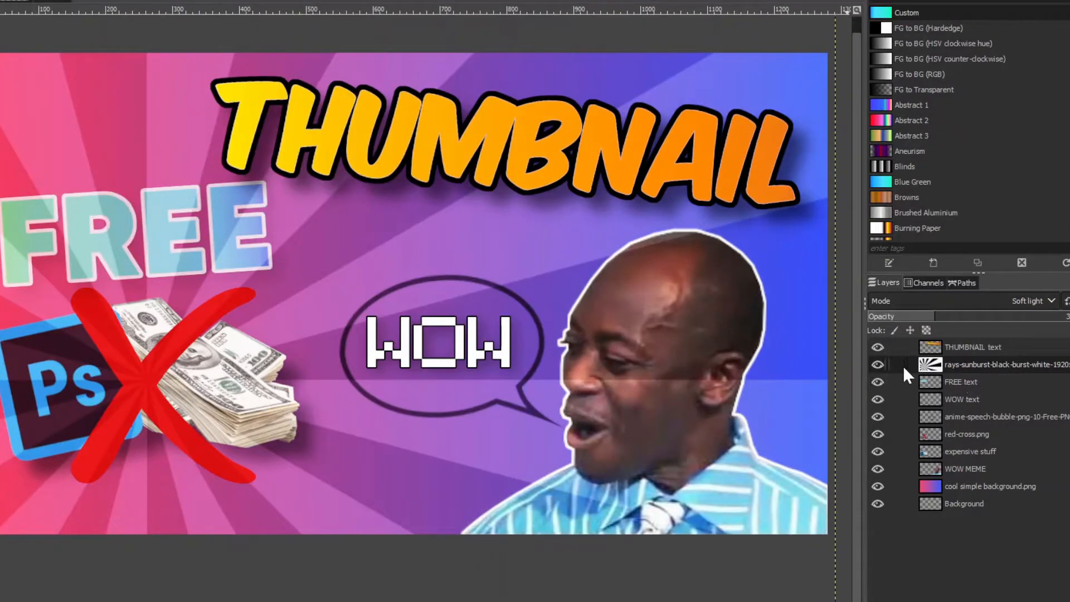
# - Move the sunburst layer down the stack to directly beneath the WOW MEME layer
pyautogui.moveTo(912, 366); pyautogui.dragTo(914, 436)
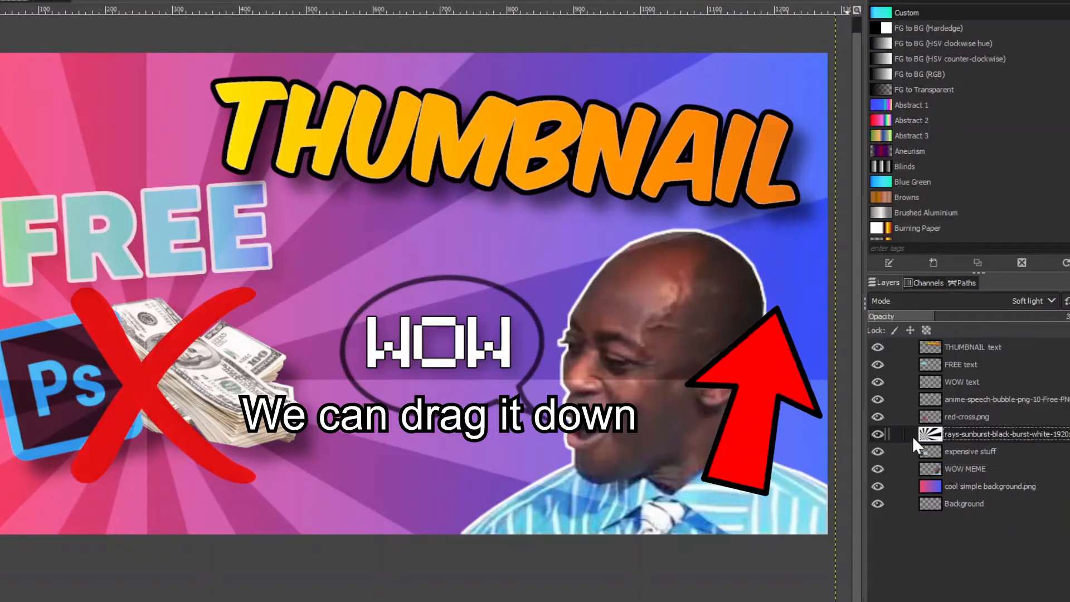
pyautogui.moveTo(915, 437); pyautogui.dragTo(914, 472)
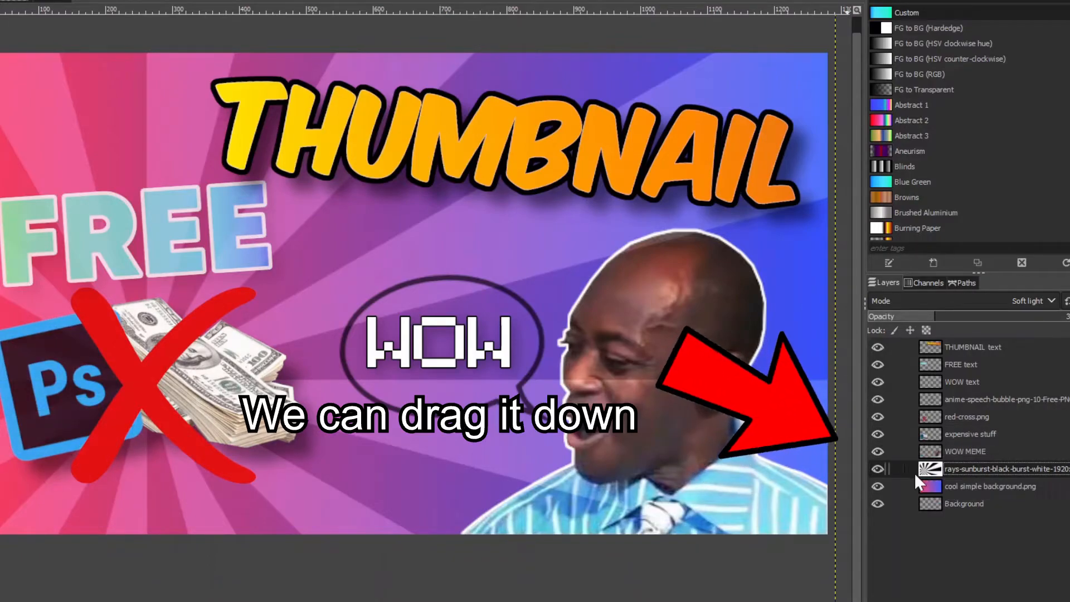
# - Select the man from the WOW MEME layer's alpha and grow the selection for a second border
pyautogui.rightClick(937, 426)
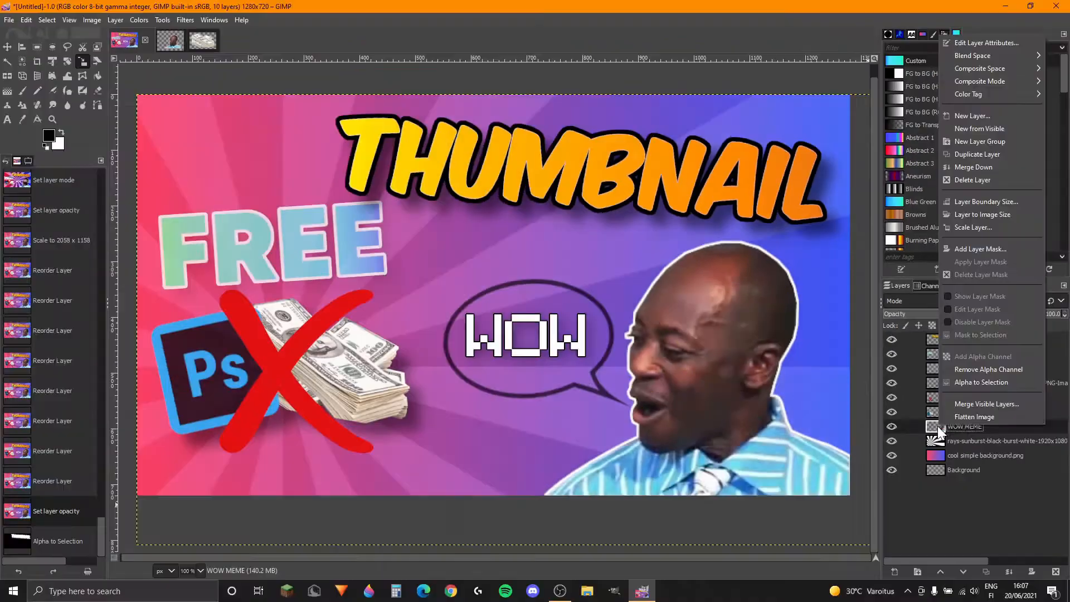
pyautogui.click(972, 382)
pyautogui.click(39, 19)
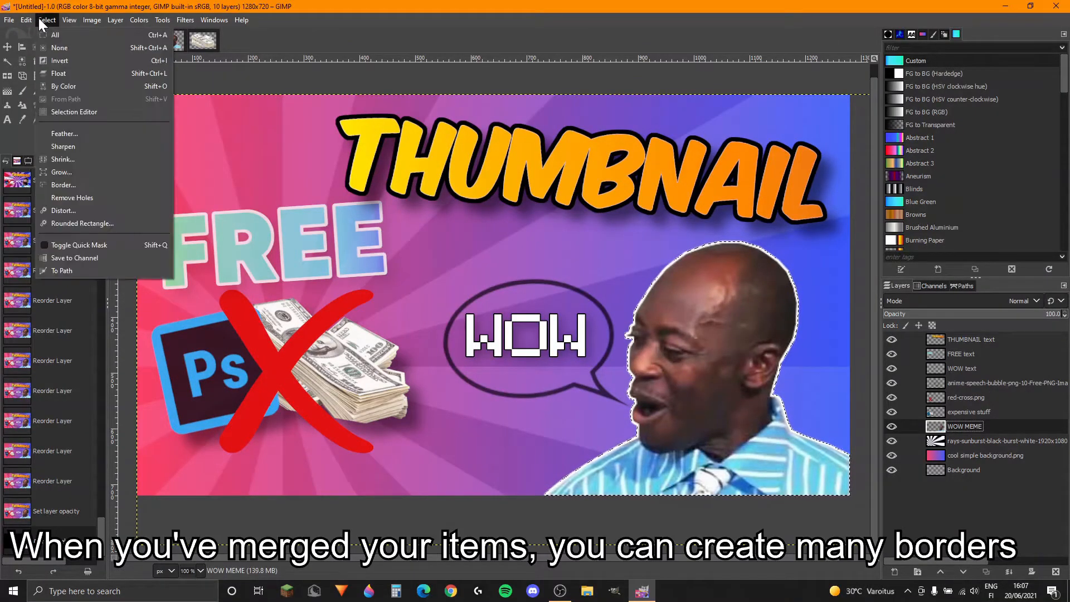
pyautogui.click(72, 172)
pyautogui.click(92, 216)
# - Add a transparent layer named border and fill the grown selection with a linear Yellow Orange gradient running diagonally across the man
pyautogui.click(894, 572)
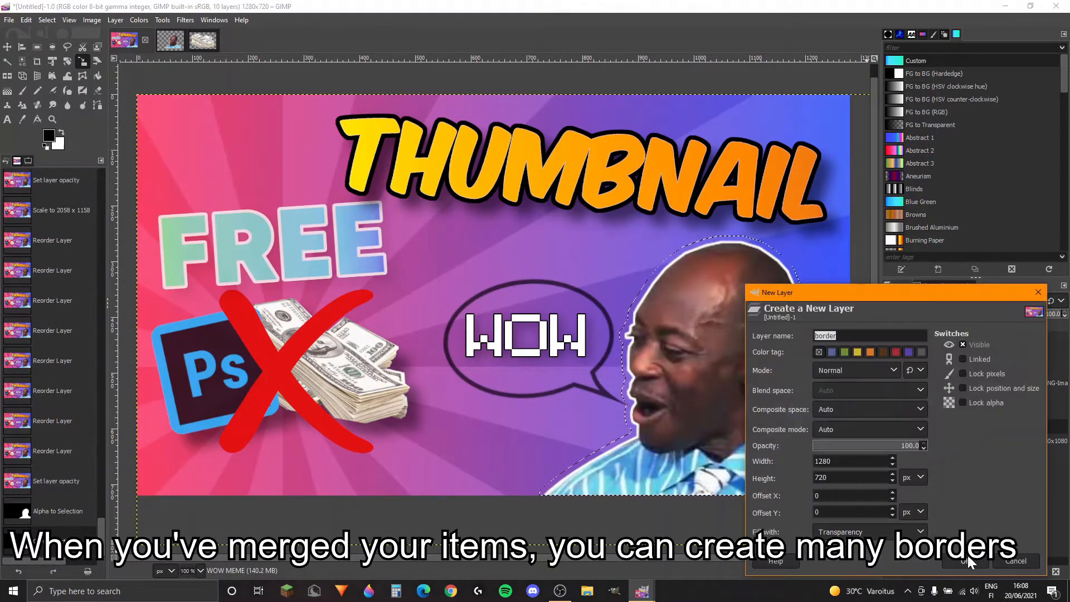
pyautogui.press('Return')
pyautogui.click(2, 122)
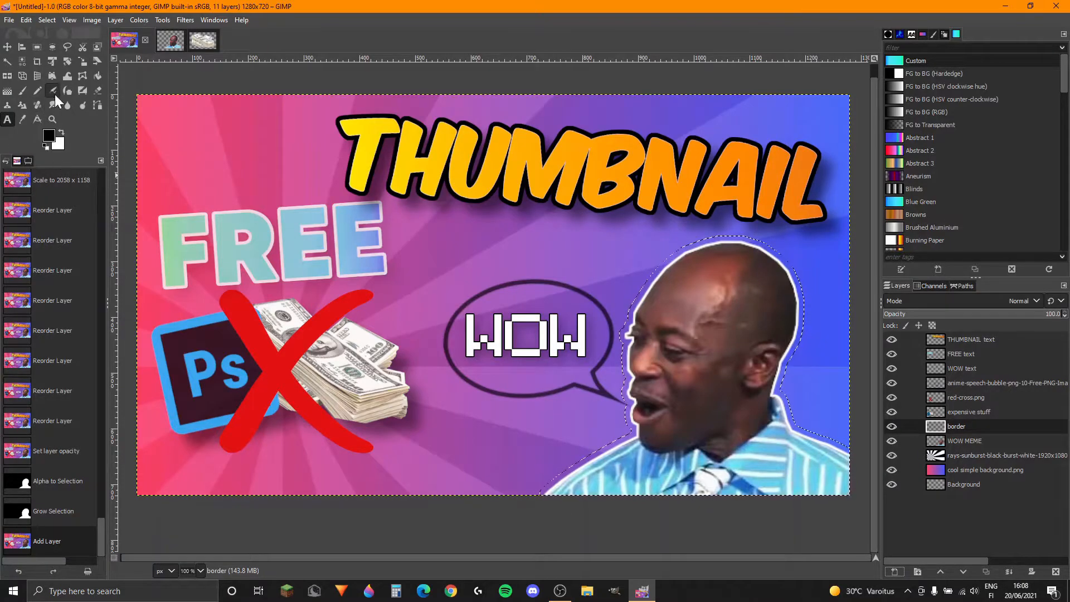
pyautogui.click(8, 93)
pyautogui.click(29, 161)
pyautogui.click(13, 214)
pyautogui.scroll(-20, 37, 332)
pyautogui.click(19, 356)
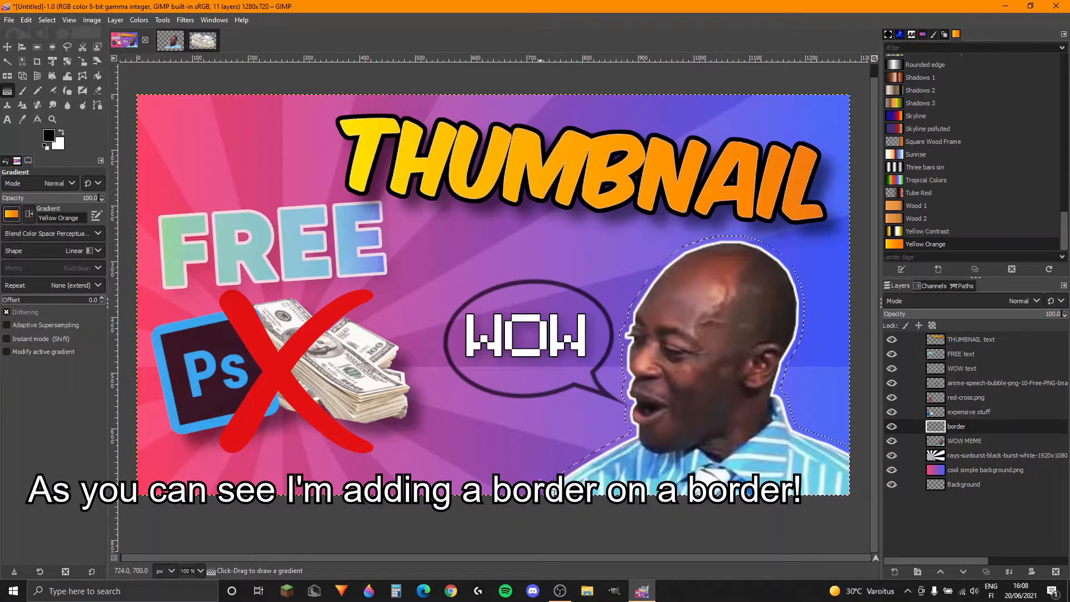
pyautogui.moveTo(531, 491); pyautogui.dragTo(820, 307)
pyautogui.moveTo(695, 386)
pyautogui.mouseDown()
pyautogui.moveTo(763, 341)
pyautogui.moveTo(616, 454)
pyautogui.moveTo(698, 385)
pyautogui.mouseUp()
# - Place the border layer directly beneath the WOW MEME layer and lower its opacity to about 75
pyautogui.click(7, 47)
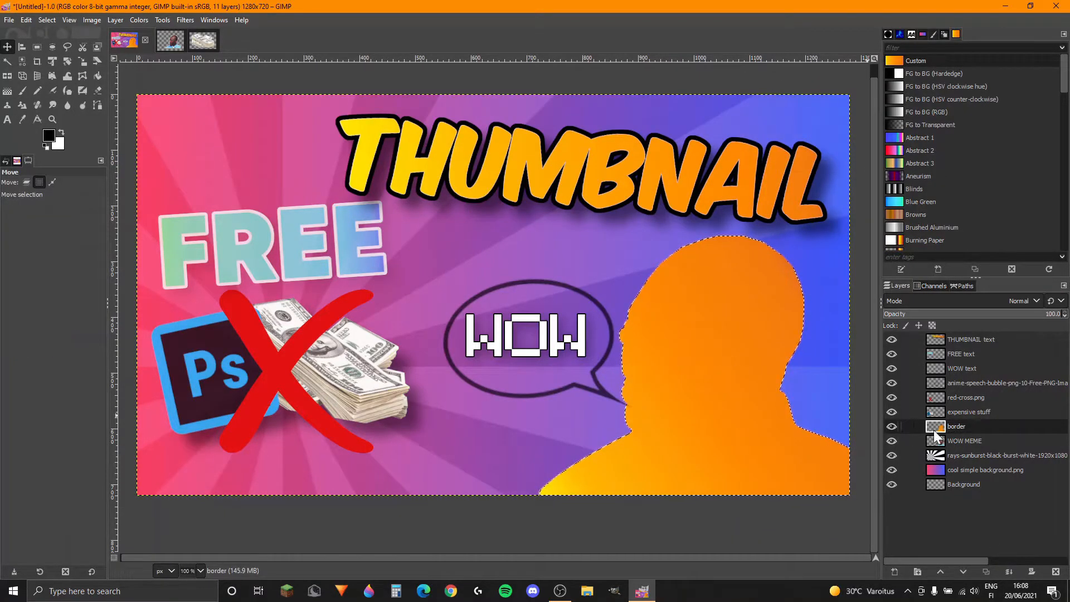
pyautogui.moveTo(952, 428); pyautogui.dragTo(927, 446)
pyautogui.moveTo(1050, 316); pyautogui.dragTo(1018, 320)
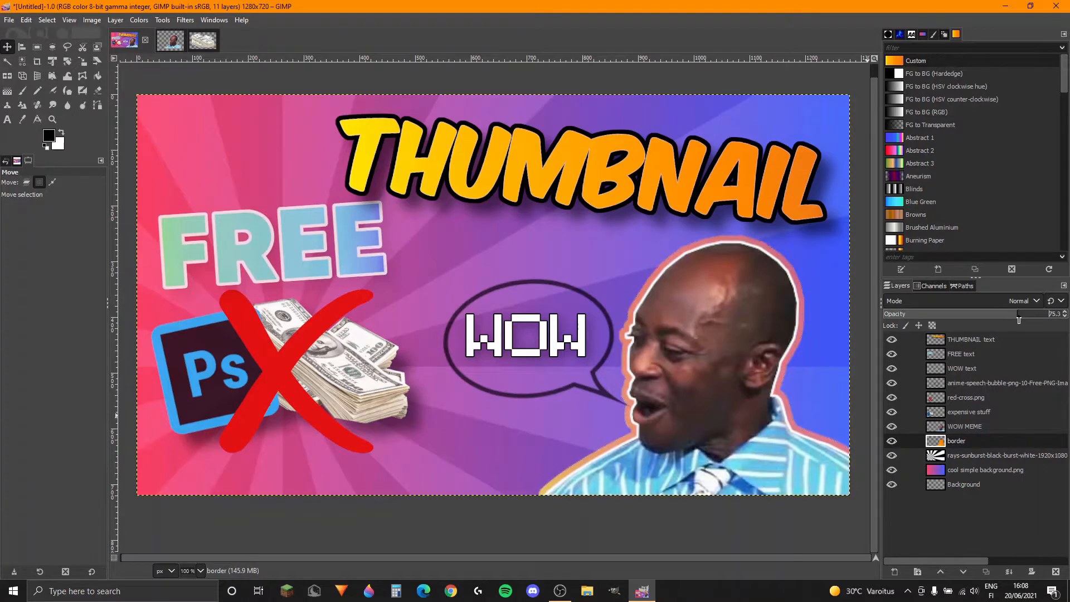
pyautogui.rightClick(940, 417)
pyautogui.click(989, 160)
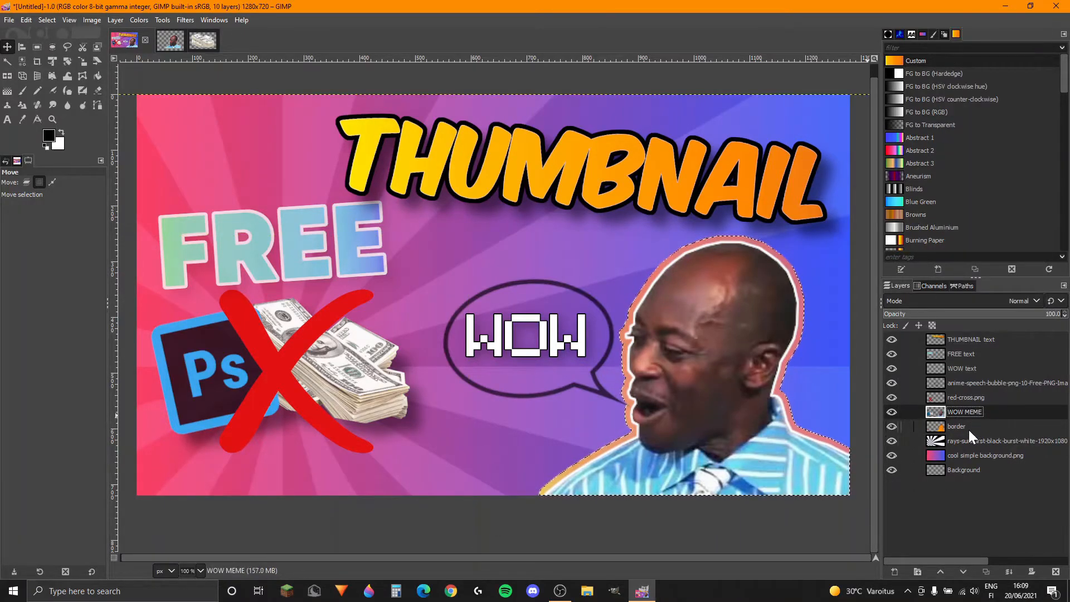
pyautogui.hotkey('ctrl', 'z')
# - Merge the WOW MEME layer down onto the orange border layer
pyautogui.rightClick(942, 429)
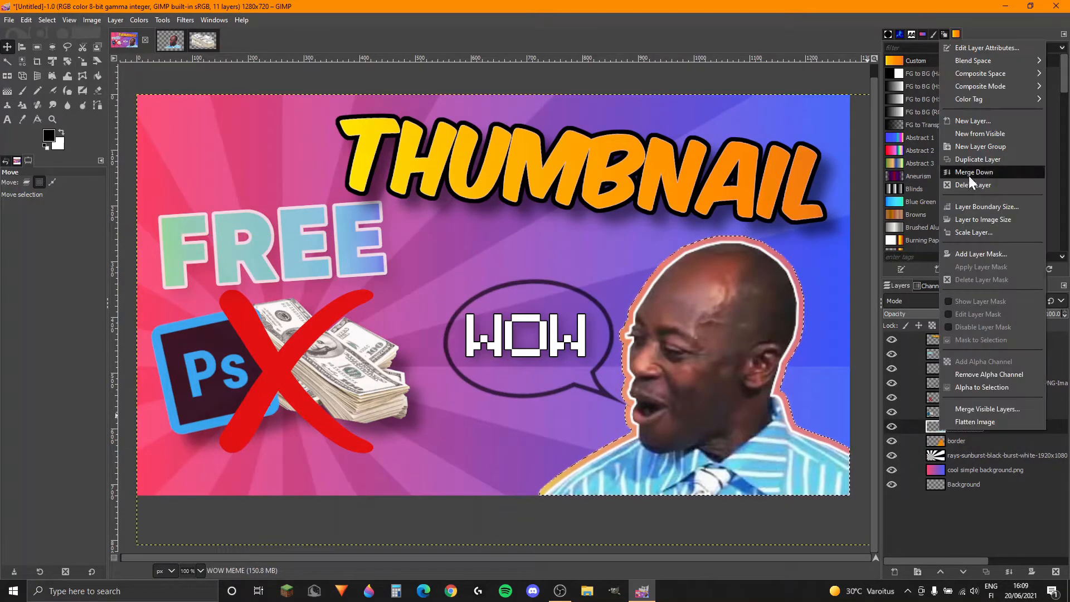
pyautogui.click(970, 176)
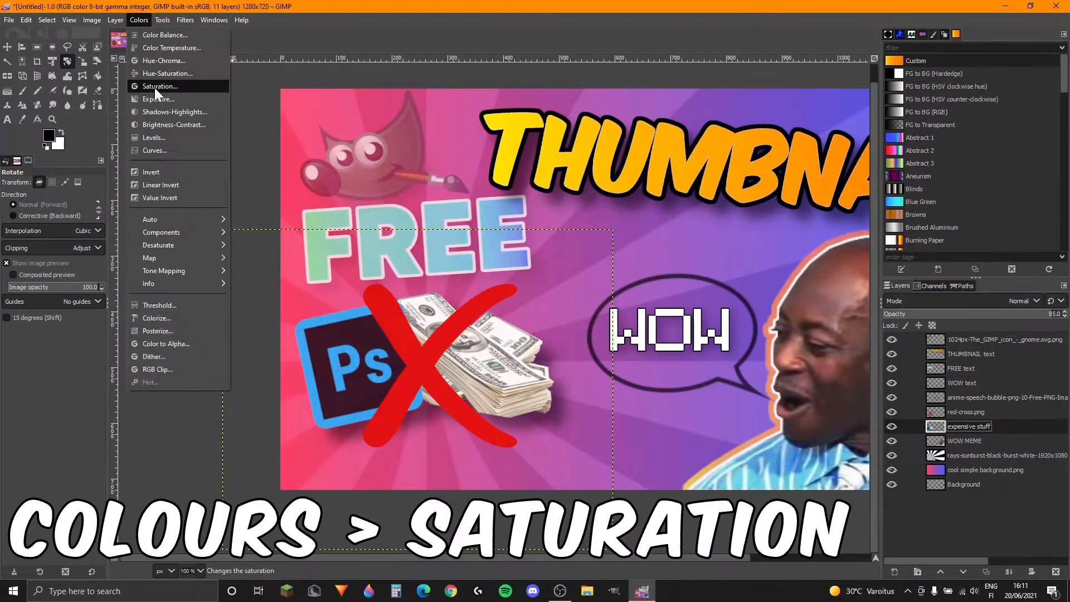
# - Lower the saturation of the expensive stuff layer to a scale of about 0.308
pyautogui.click(155, 88)
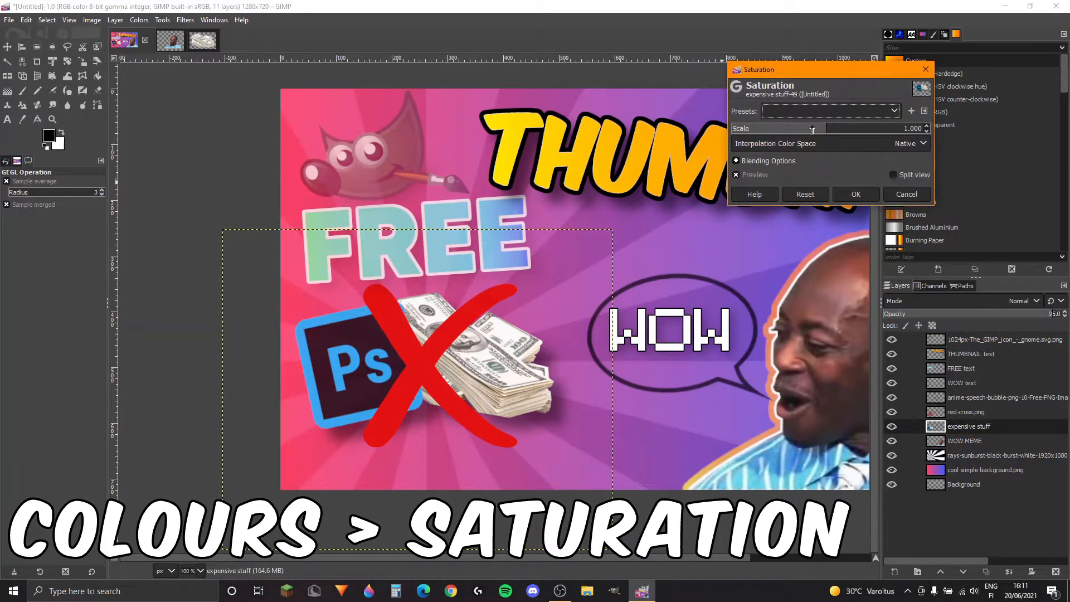
pyautogui.moveTo(823, 134); pyautogui.dragTo(647, 132)
pyautogui.moveTo(638, 95); pyautogui.dragTo(656, 122)
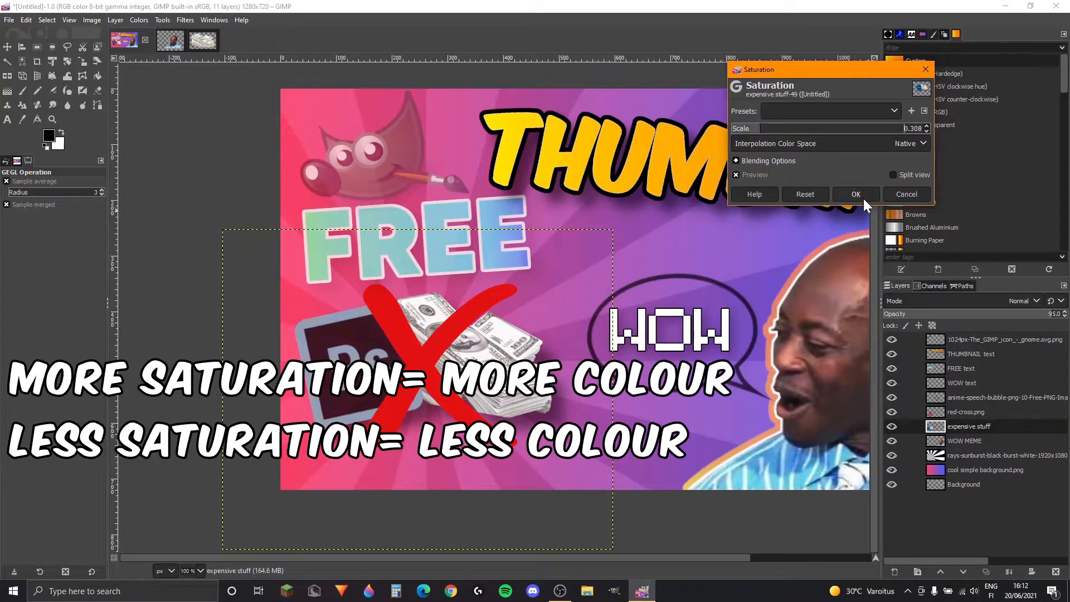
pyautogui.click(862, 195)
# - Apply a Gaussian Blur with a size of 1.00 in X and Y to the red-cross.png layer
pyautogui.click(935, 410)
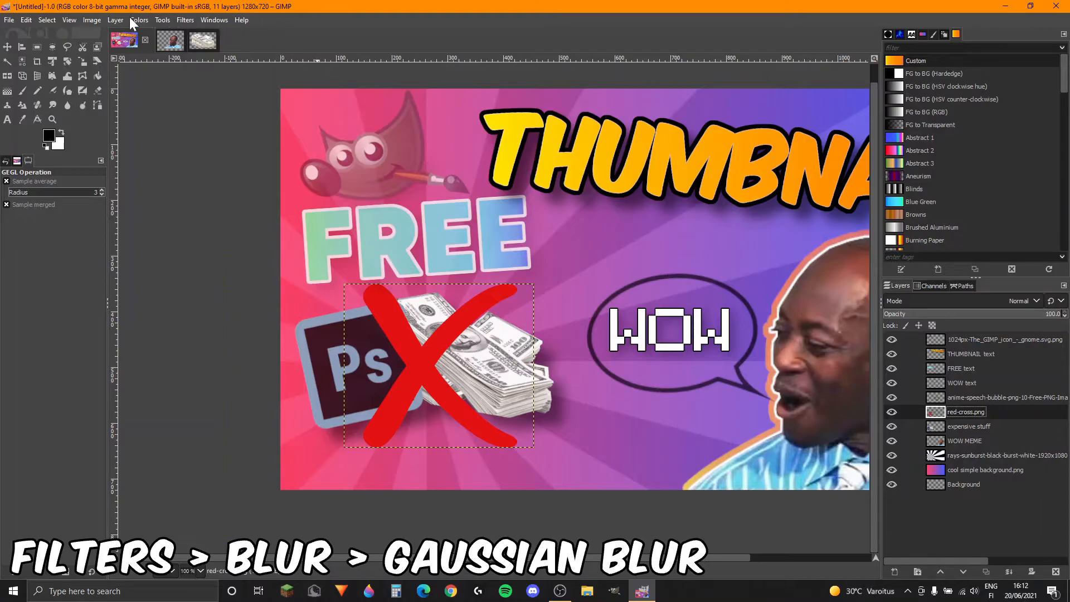
pyautogui.click(184, 20)
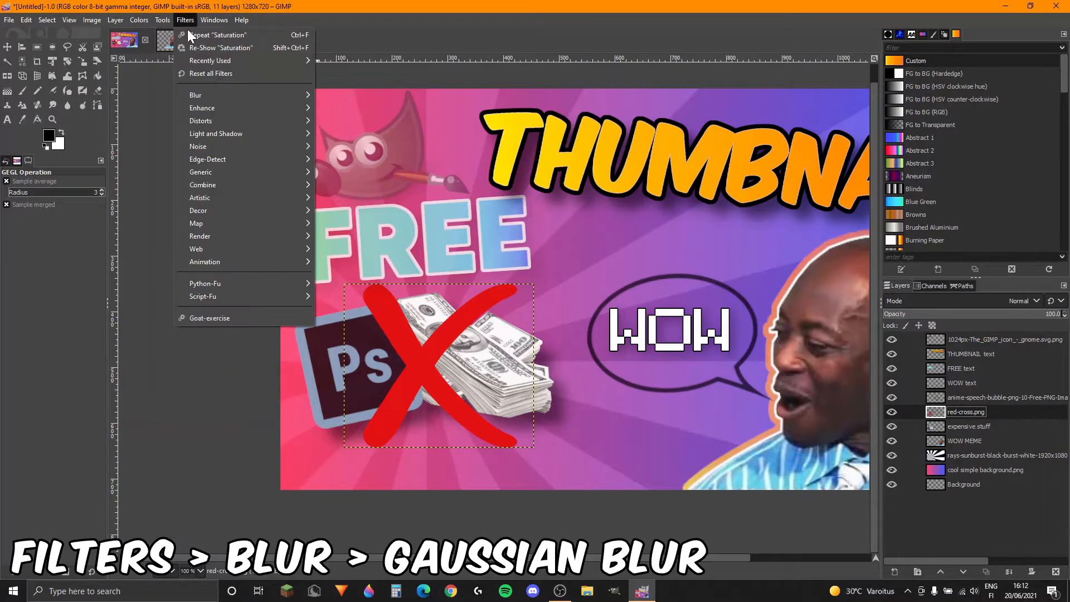
pyautogui.moveTo(232, 96)
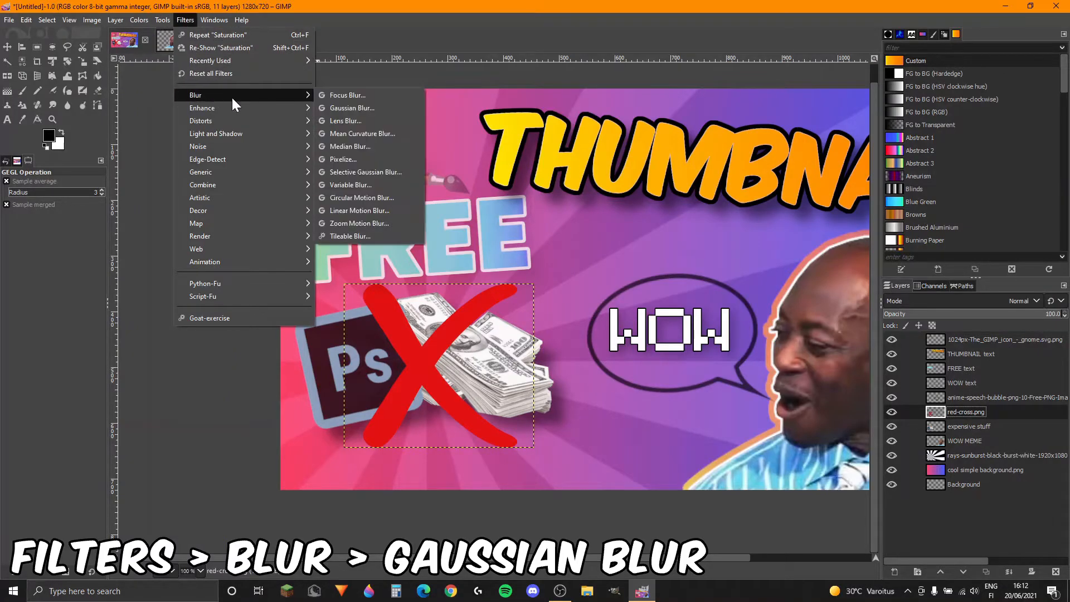
pyautogui.click(347, 108)
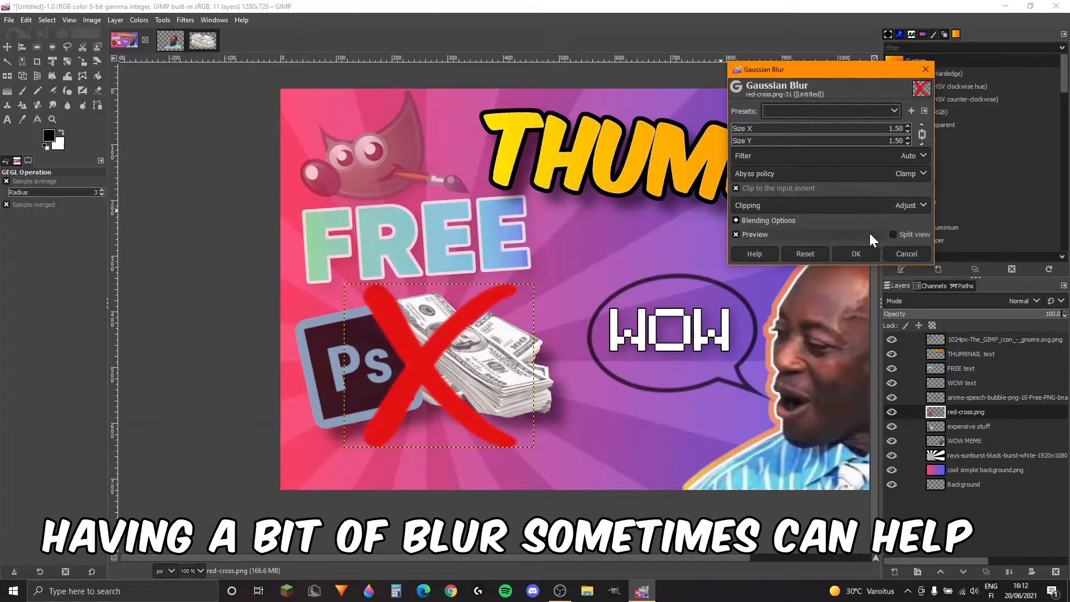
pyautogui.click(893, 132)
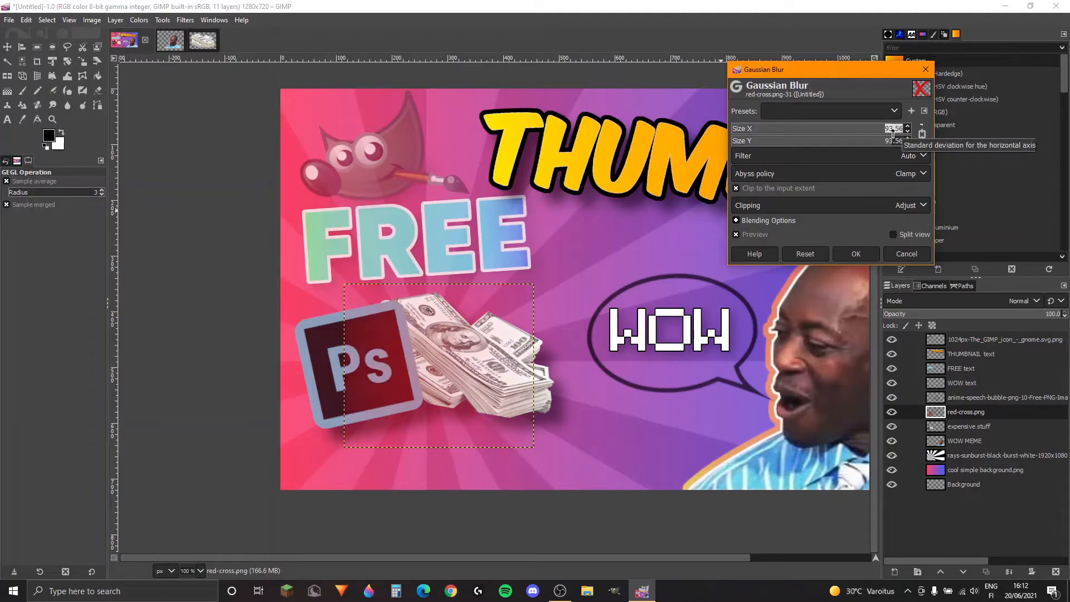
pyautogui.write('1')
pyautogui.press('Return')
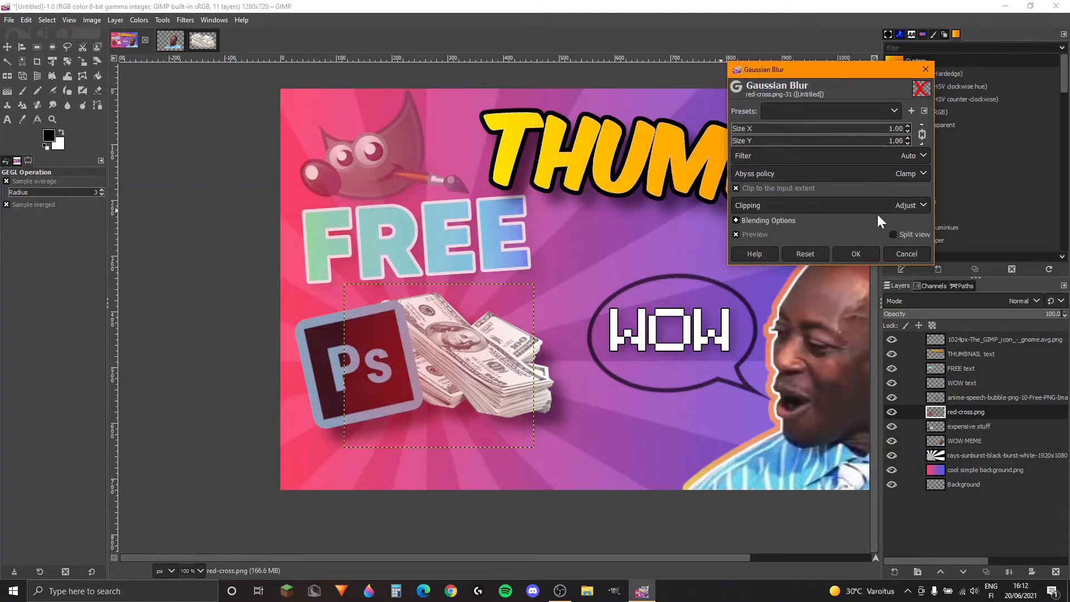
pyautogui.click(855, 252)
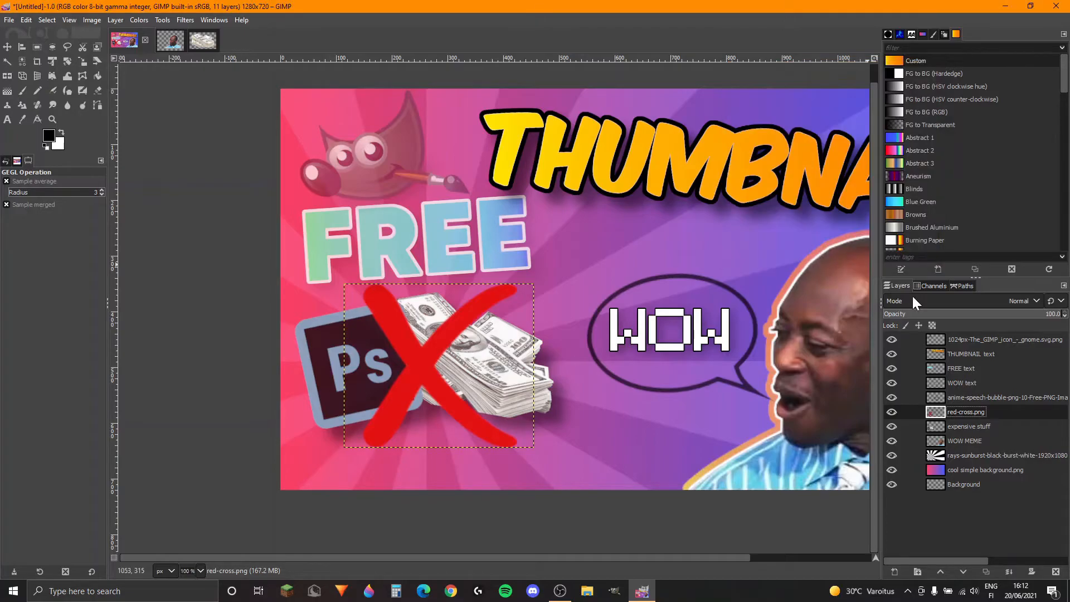
# - Raise the saturation of the red-cross.png layer for a more vivid red
pyautogui.click(139, 20)
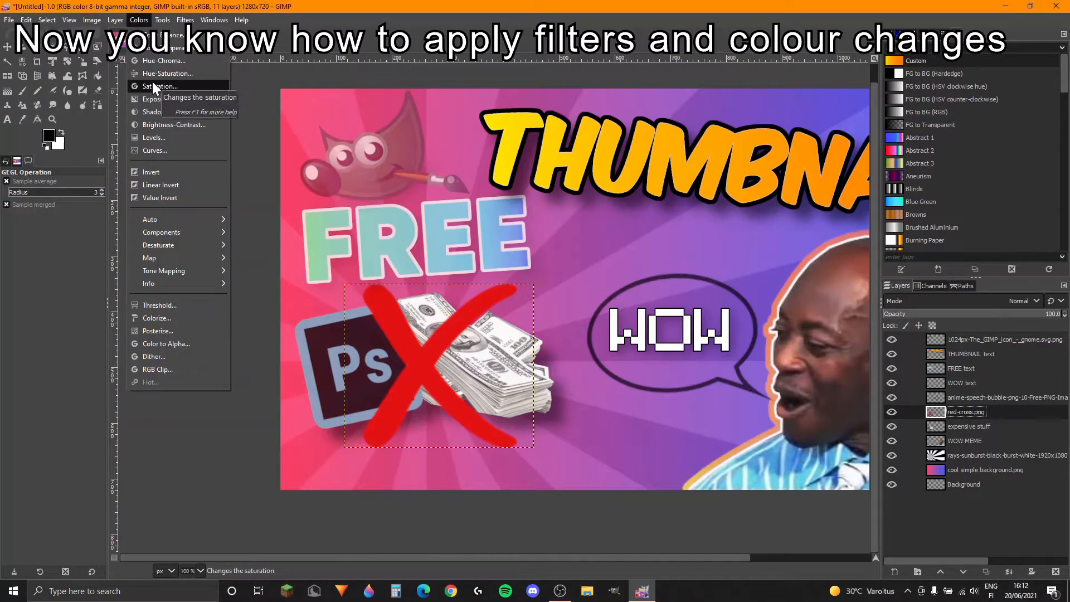
pyautogui.click(161, 87)
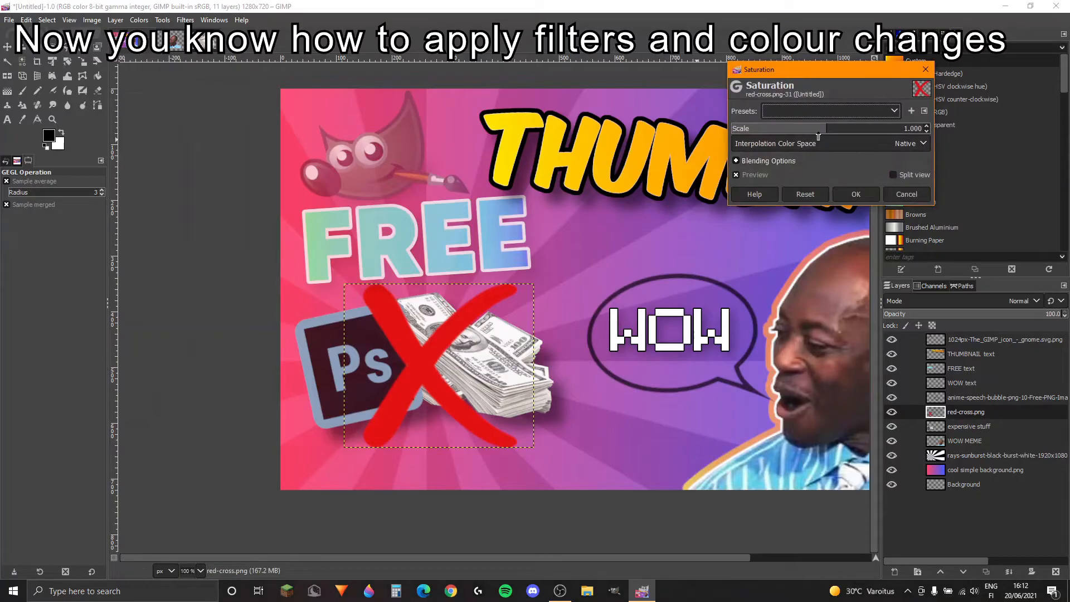
pyautogui.click(854, 193)
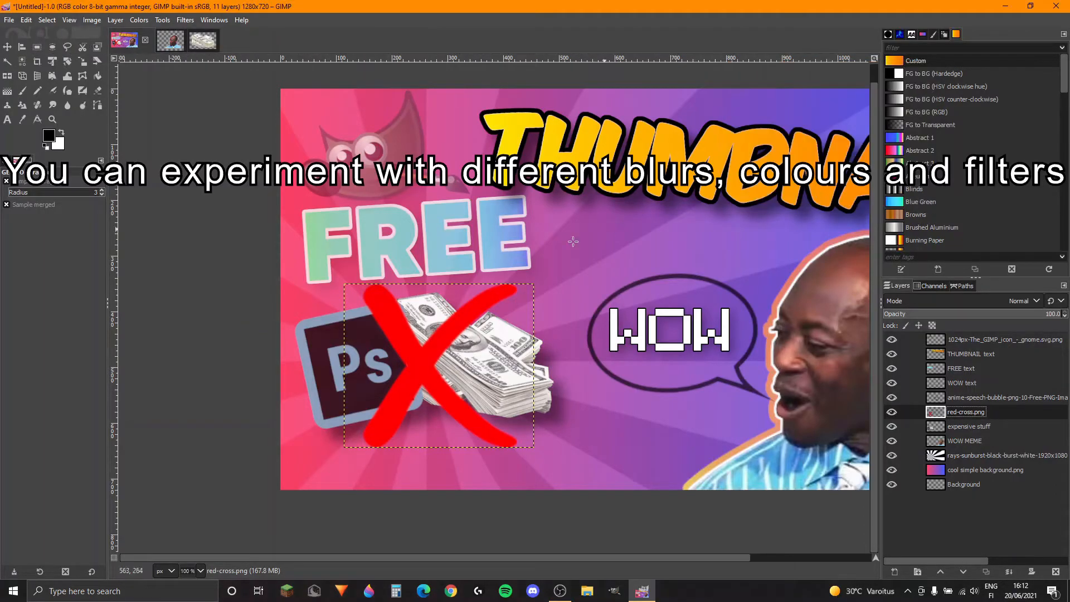
# - Sharpen the WOW MEME layer with Unsharp Mask, using a radius of about 3.8 and an amount of about 0.336
pyautogui.moveTo(642, 401); pyautogui.dragTo(472, 409)
pyautogui.click(934, 440)
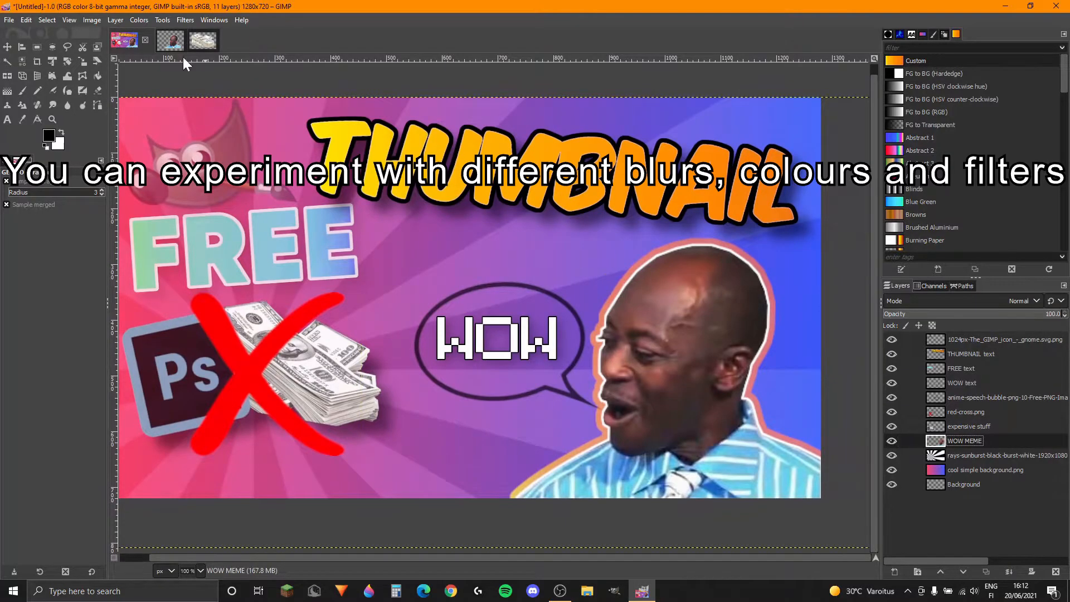
pyautogui.click(185, 20)
pyautogui.moveTo(219, 101)
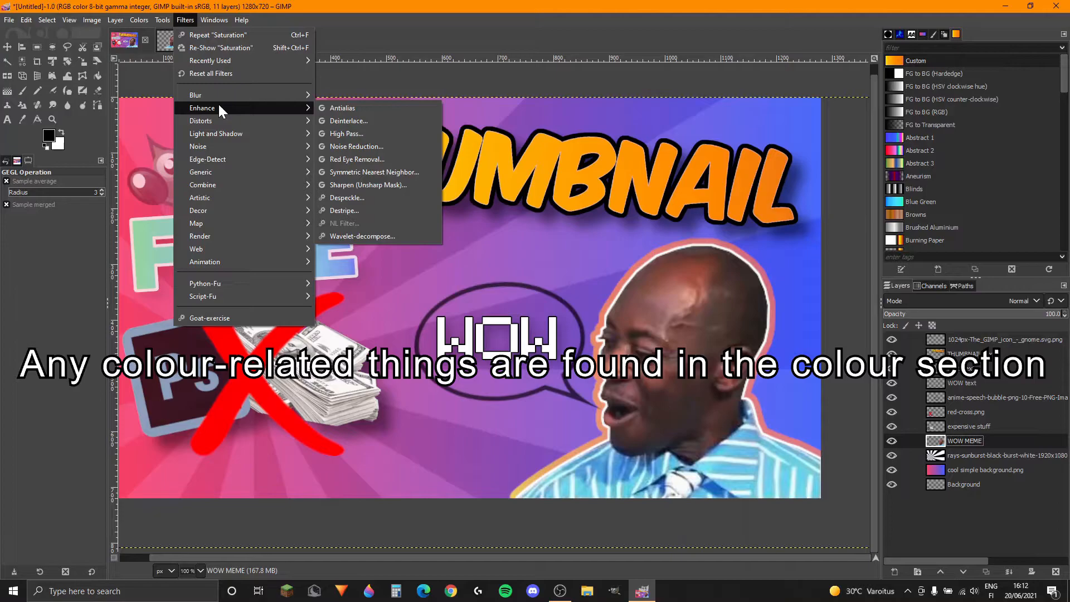
pyautogui.click(393, 179)
pyautogui.moveTo(812, 136); pyautogui.dragTo(751, 144)
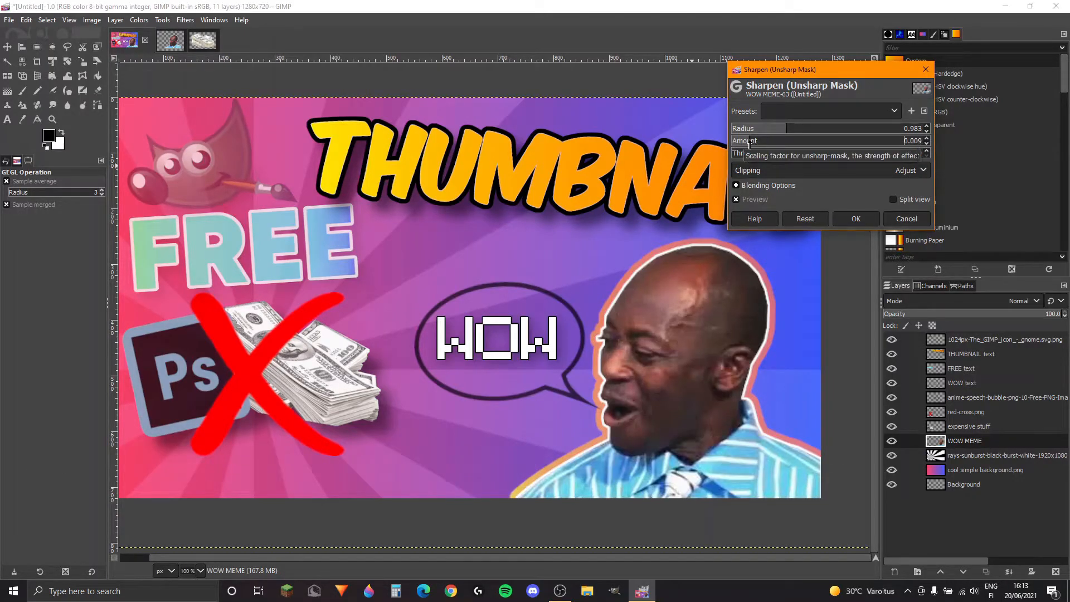
pyautogui.click(817, 128)
pyautogui.moveTo(761, 146); pyautogui.dragTo(796, 149)
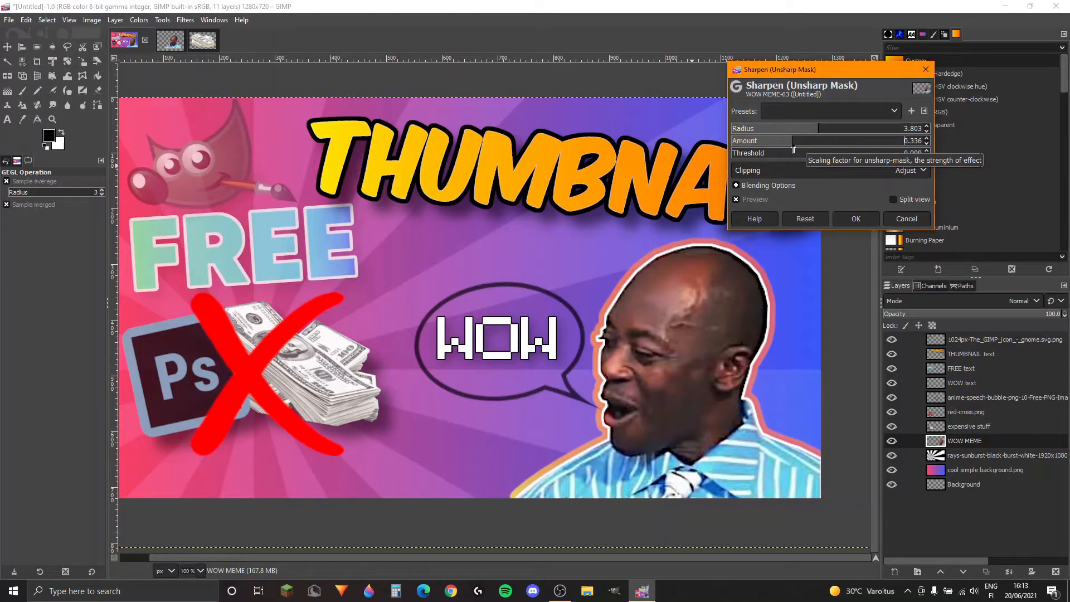
pyautogui.click(866, 217)
# - Adjust the WOW MEME layer's color temperature, with the intended temperature at about 6552
pyautogui.click(140, 20)
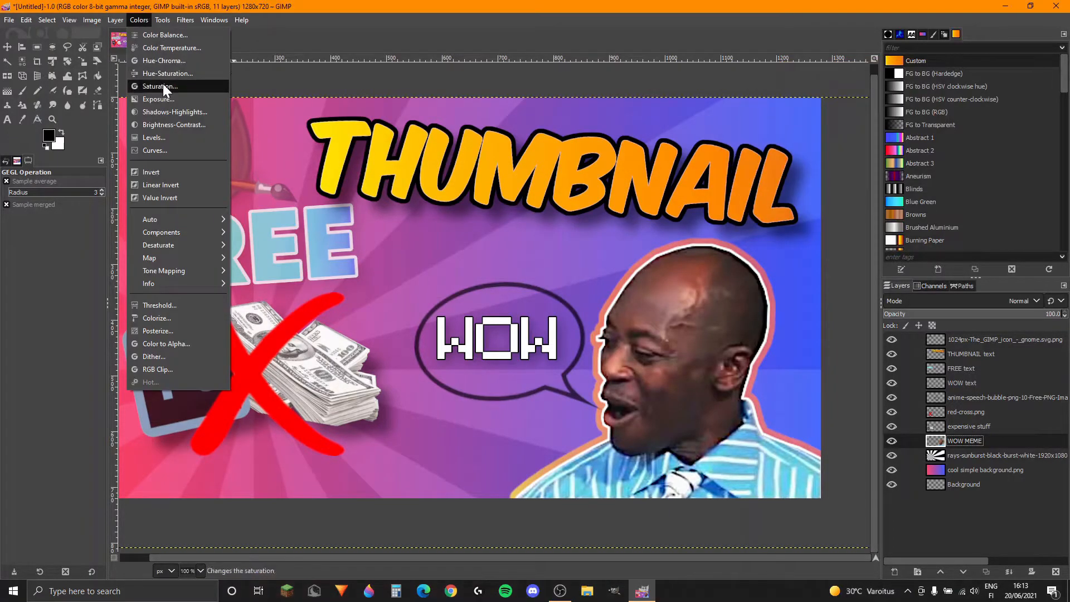
pyautogui.click(176, 47)
pyautogui.moveTo(818, 144)
pyautogui.mouseDown()
pyautogui.moveTo(830, 146)
pyautogui.moveTo(817, 156)
pyautogui.moveTo(969, 160)
pyautogui.moveTo(727, 150)
pyautogui.moveTo(817, 142)
pyautogui.mouseUp()
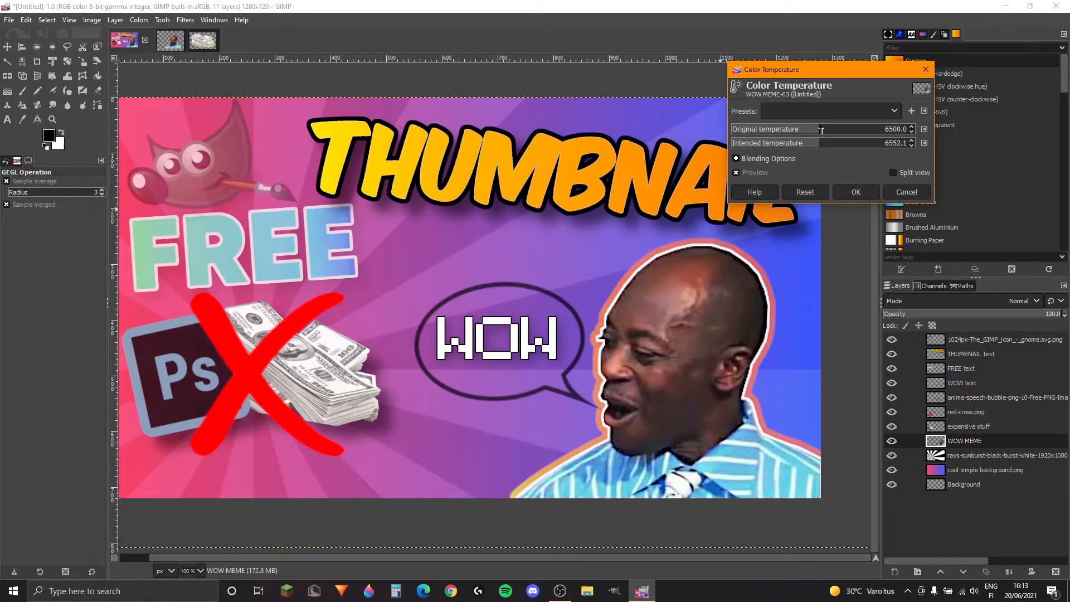
pyautogui.click(820, 131)
pyautogui.click(855, 192)
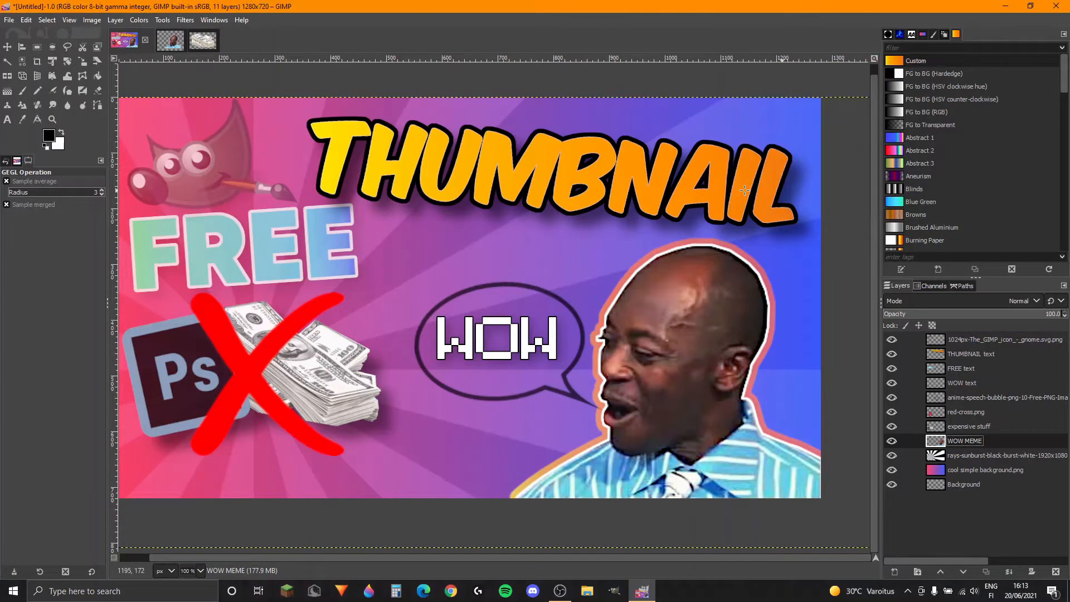
# - Raise the WOW MEME layer's brightness to 29 and adjust its contrast
pyautogui.click(142, 20)
pyautogui.click(173, 116)
pyautogui.moveTo(182, 118); pyautogui.dragTo(202, 118)
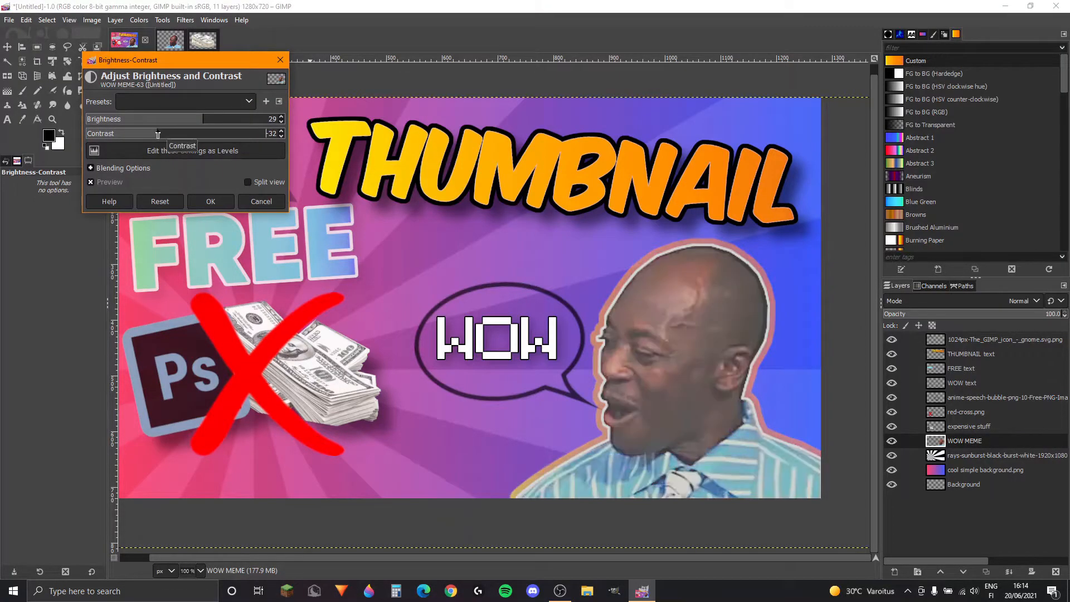
pyautogui.click(215, 198)
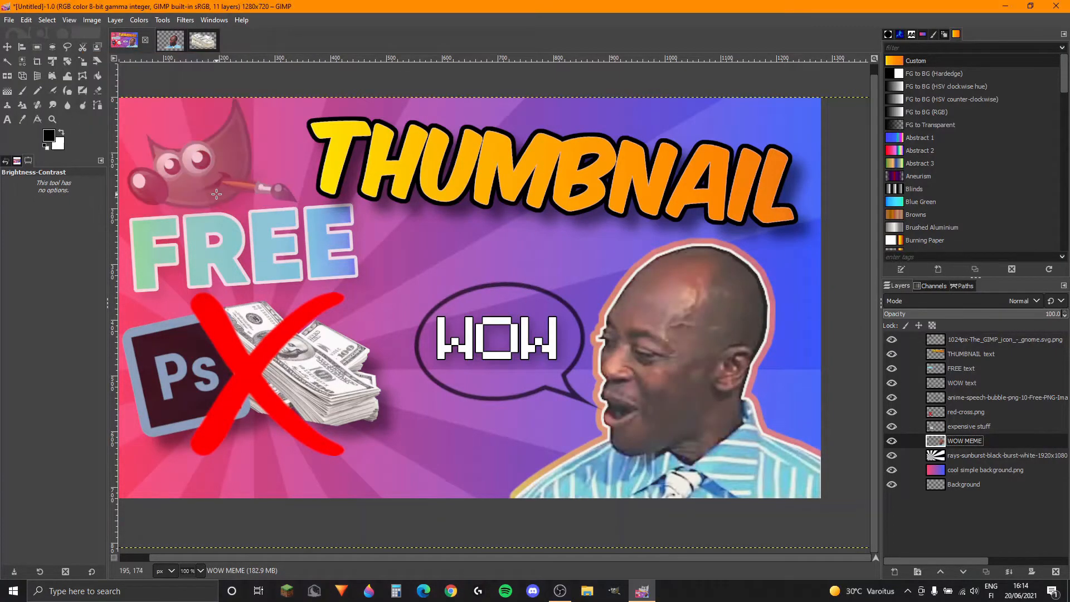
# - Raise the saturation of the WOW MEME layer slightly
pyautogui.click(139, 20)
pyautogui.click(158, 92)
pyautogui.click(841, 134)
pyautogui.moveTo(840, 136)
pyautogui.mouseDown()
pyautogui.moveTo(733, 138)
pyautogui.moveTo(842, 144)
pyautogui.mouseUp()
pyautogui.click(856, 194)
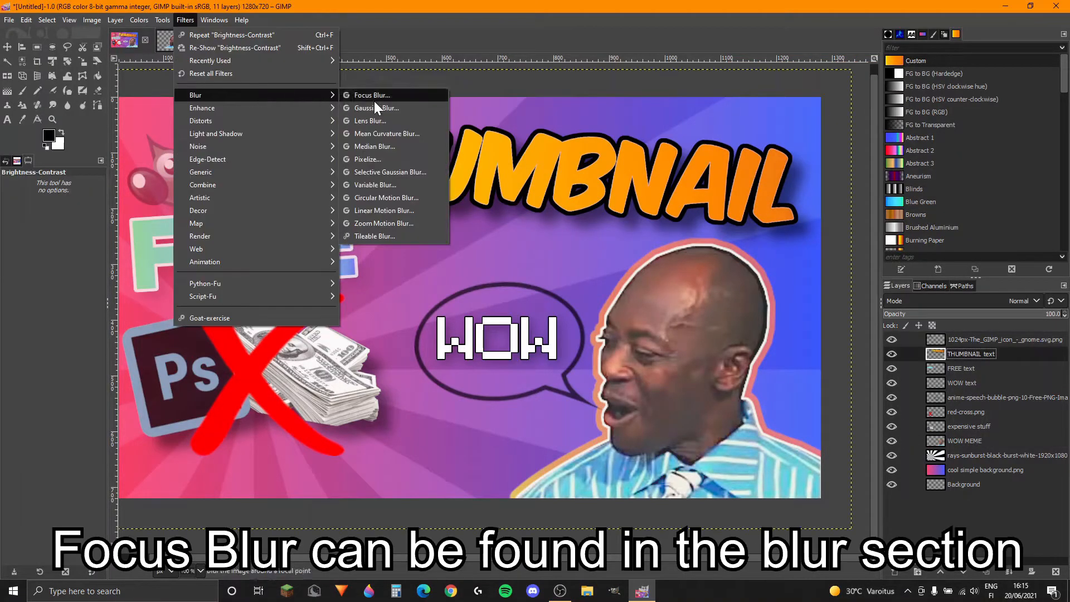
# - Apply a Focus Blur with a radius of about 1.64 to the THUMBNAIL text layer, with a flattened elliptical focus centred on the word
pyautogui.click(383, 94)
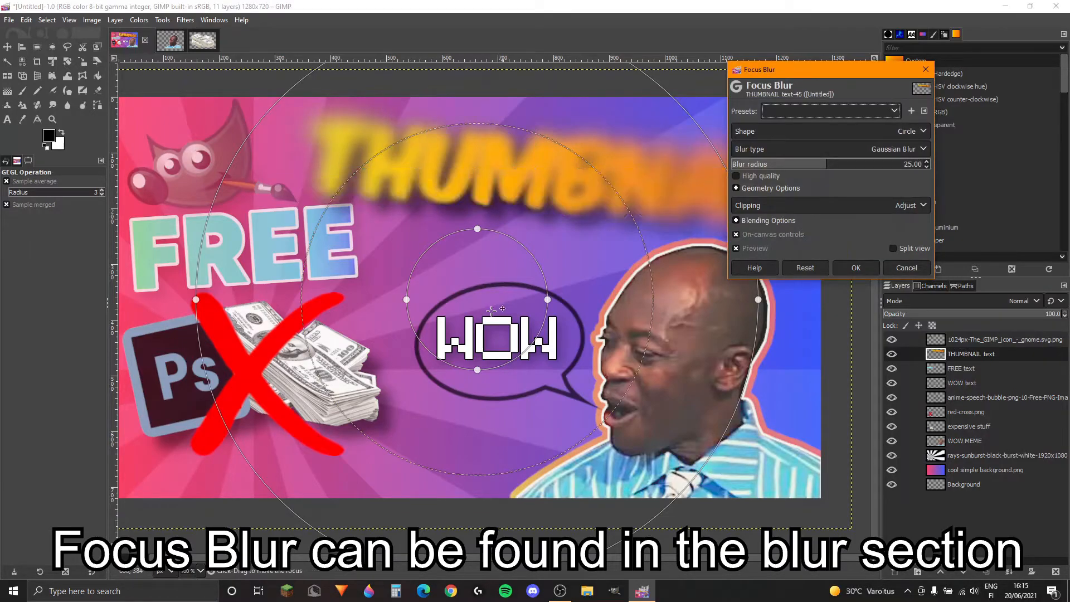
pyautogui.moveTo(491, 309); pyautogui.dragTo(525, 266)
pyautogui.moveTo(565, 220); pyautogui.dragTo(581, 187)
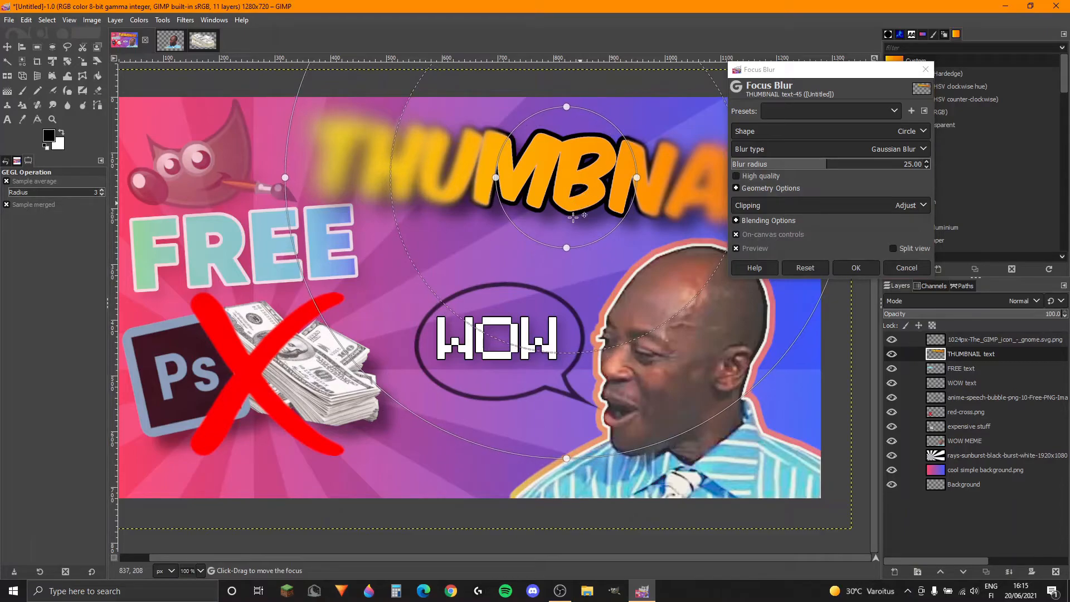
pyautogui.moveTo(564, 247); pyautogui.dragTo(566, 223)
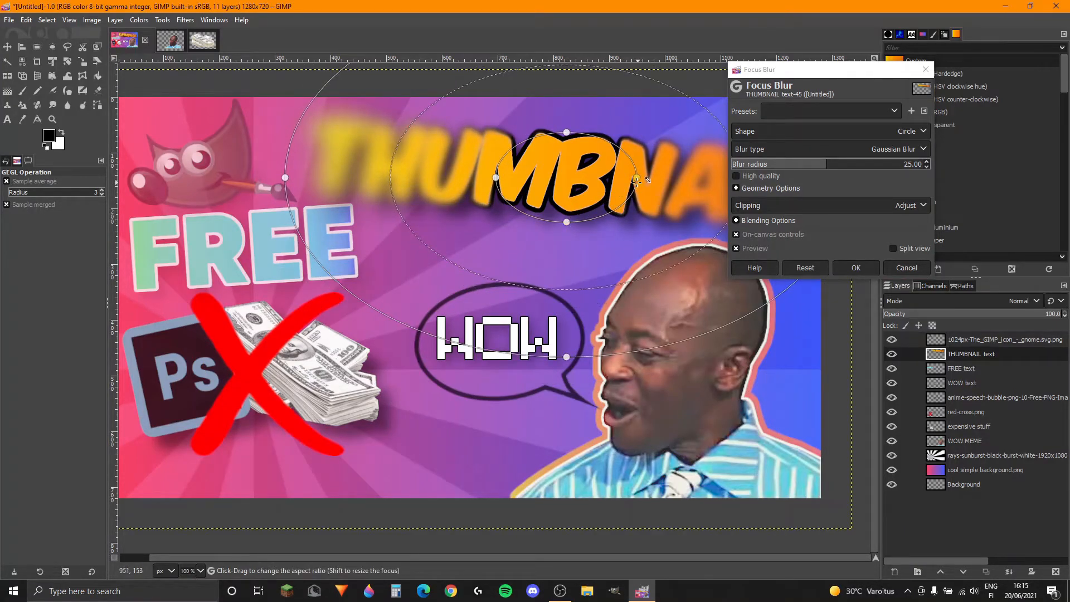
pyautogui.moveTo(631, 195); pyautogui.dragTo(623, 196)
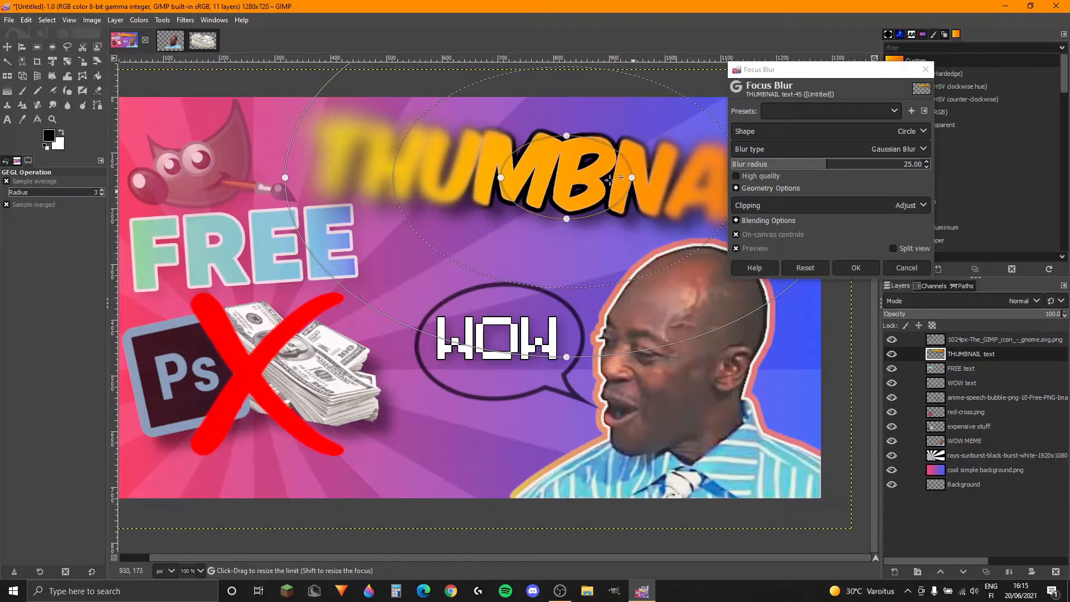
pyautogui.moveTo(822, 167); pyautogui.dragTo(769, 167)
pyautogui.moveTo(854, 71); pyautogui.dragTo(981, 82)
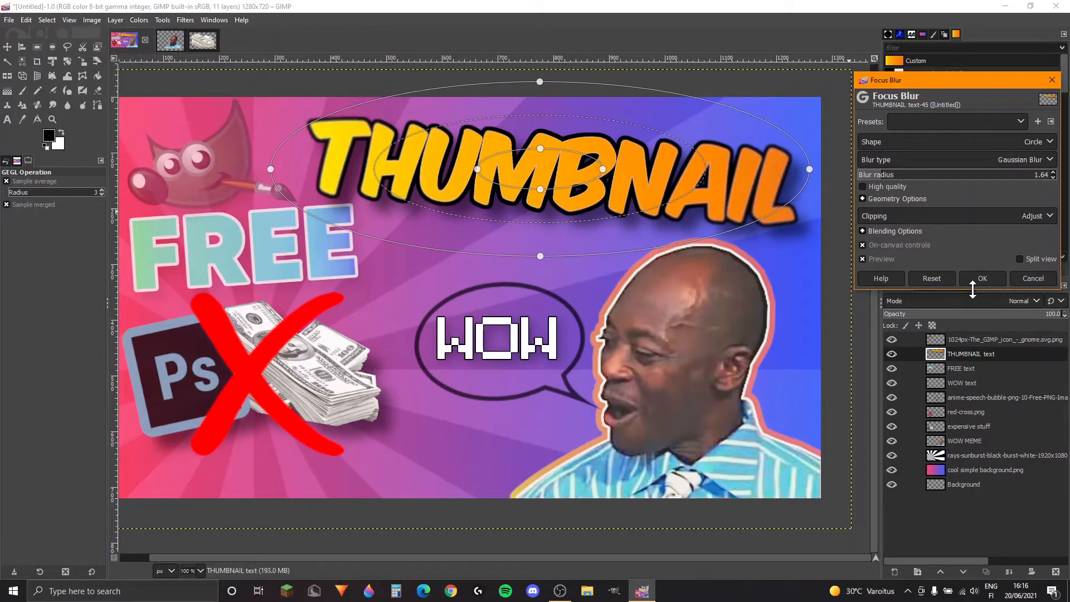
pyautogui.click(982, 278)
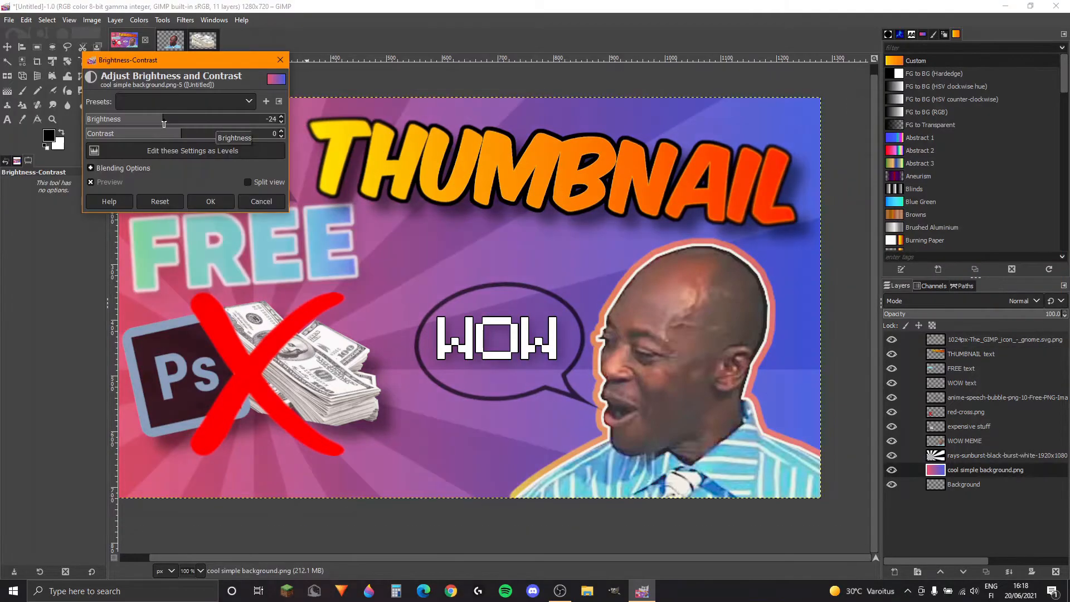
# - Apply Brightness-Contrast to the cool simple background.png layer with brightness -24 and contrast 24
pyautogui.moveTo(183, 138)
pyautogui.mouseDown()
pyautogui.moveTo(209, 142)
pyautogui.moveTo(200, 142)
pyautogui.mouseUp()
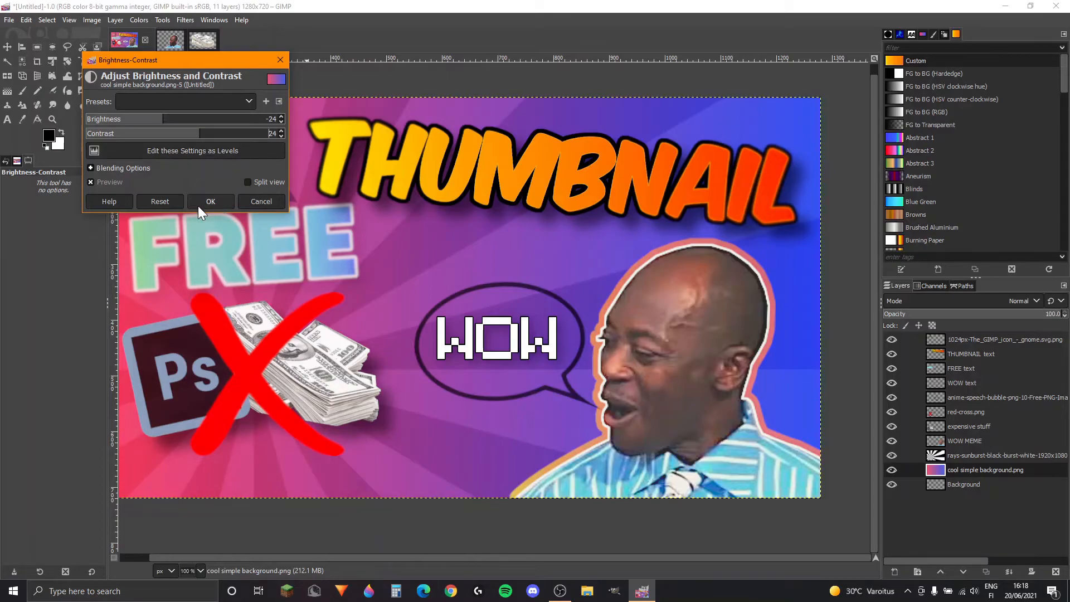
pyautogui.click(215, 199)
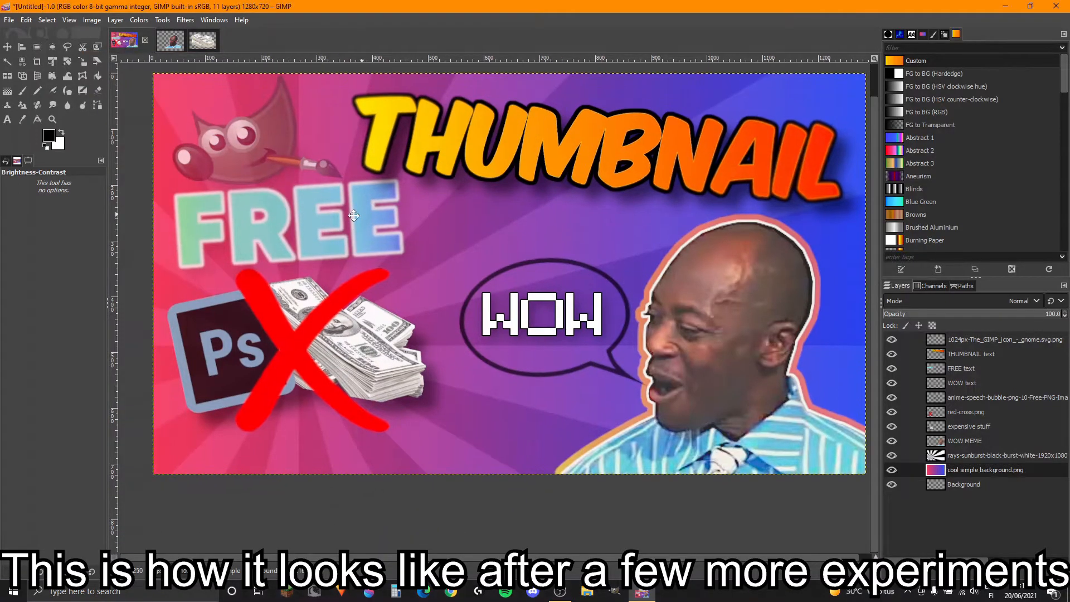
# - Create a selection from the cool simple background.png layer's alpha and shrink it by 18 px
pyautogui.moveTo(354, 215); pyautogui.dragTo(333, 239)
pyautogui.moveTo(382, 278); pyautogui.dragTo(385, 281)
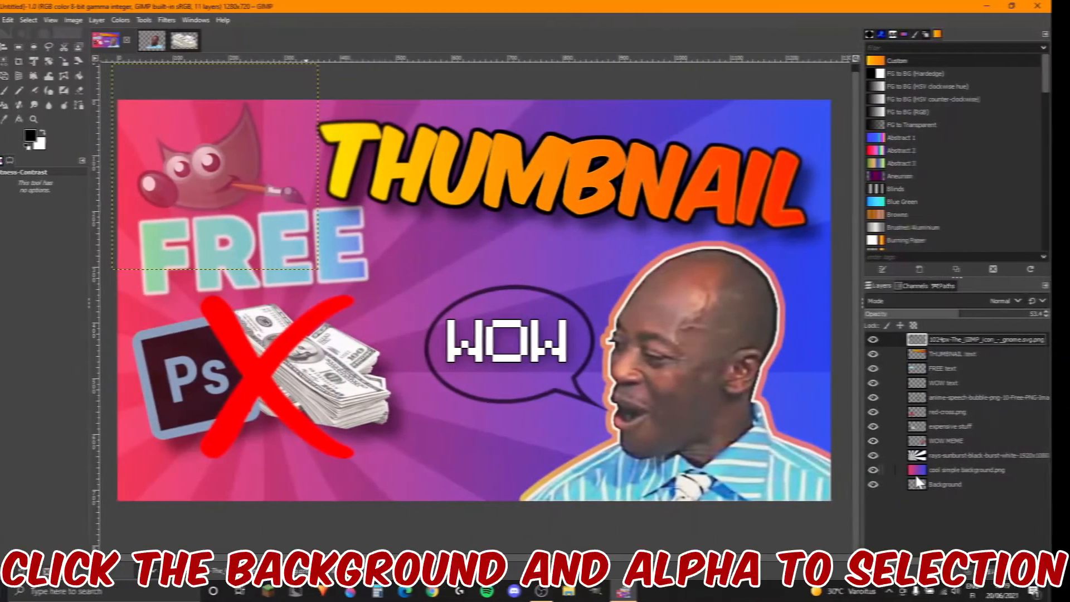
pyautogui.rightClick(891, 493)
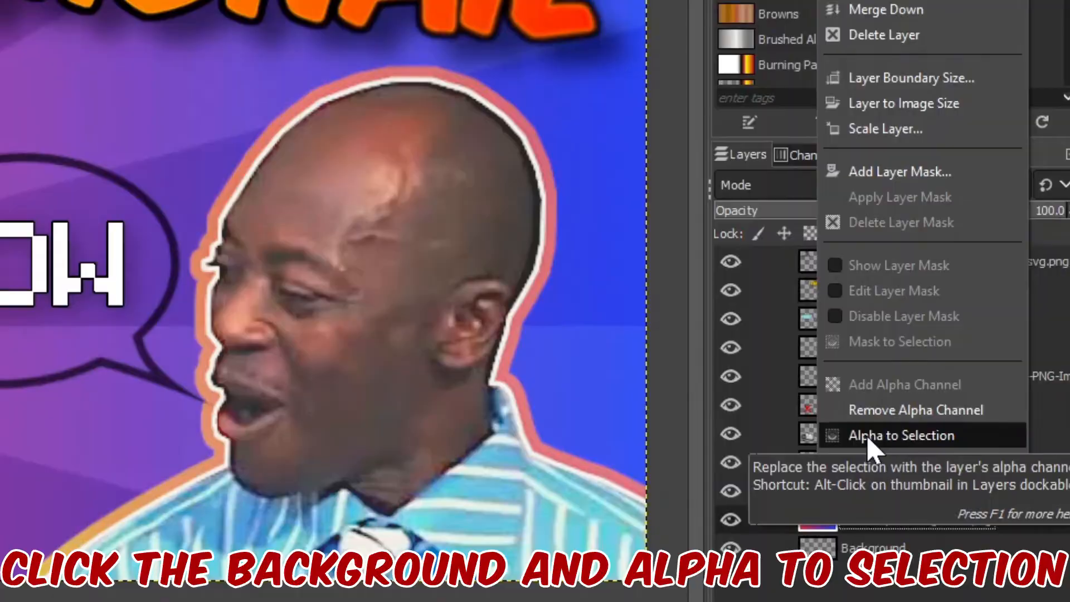
pyautogui.click(868, 437)
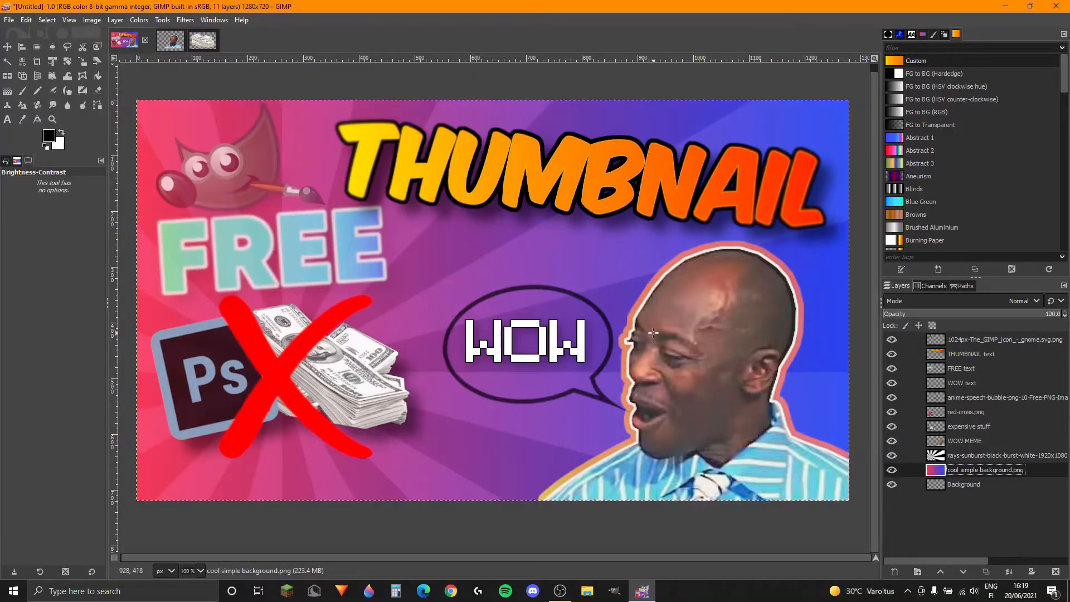
pyautogui.click(51, 20)
pyautogui.click(85, 160)
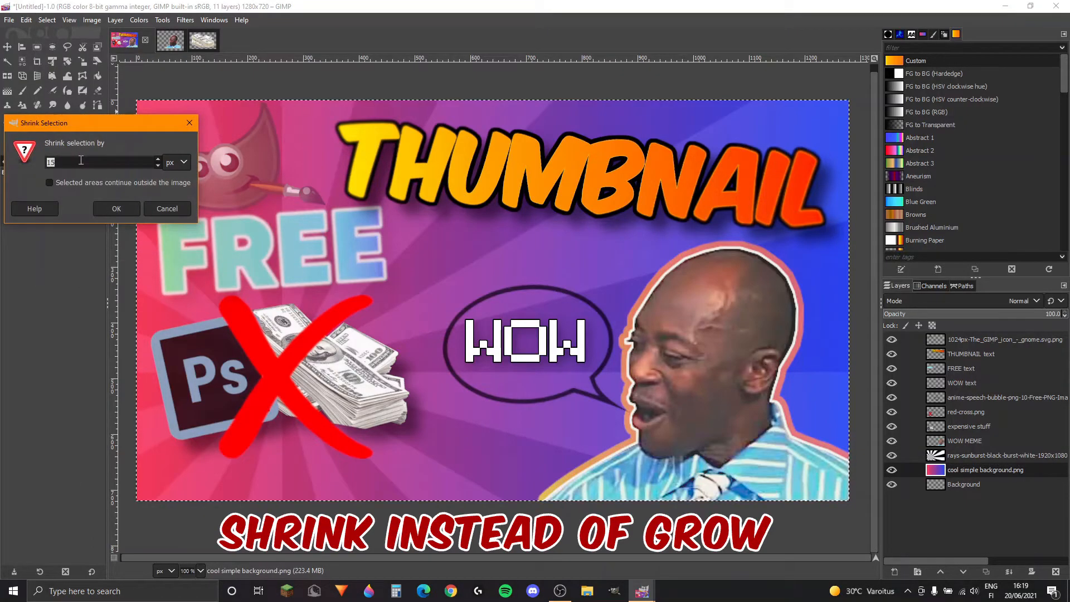
pyautogui.write('18')
pyautogui.click(116, 209)
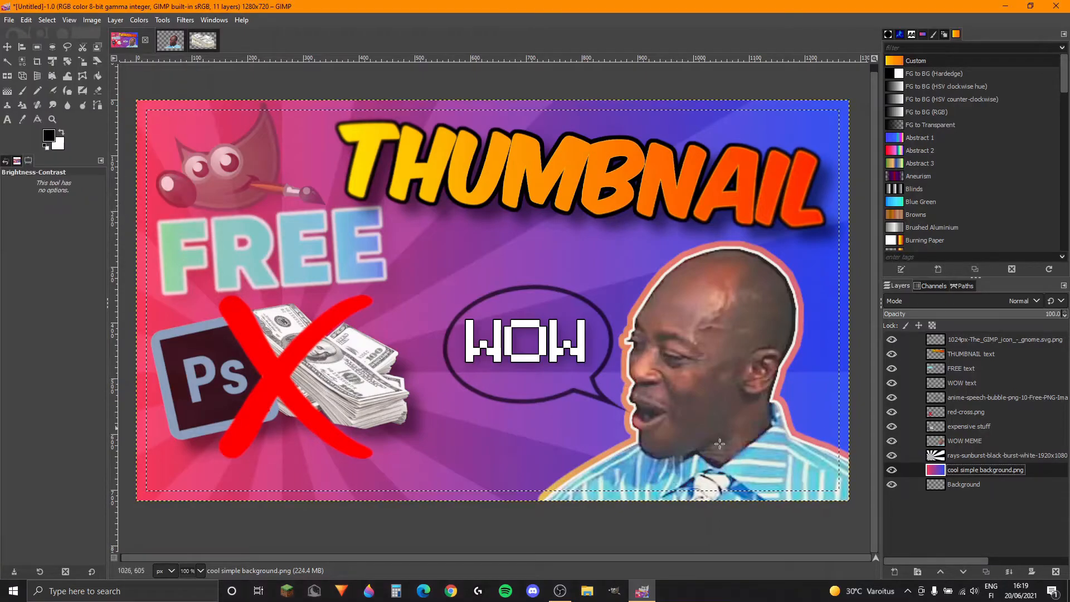
# - Add a transparent 1280 × 720 layer named final border directly above the cool simple background.png layer
pyautogui.click(893, 571)
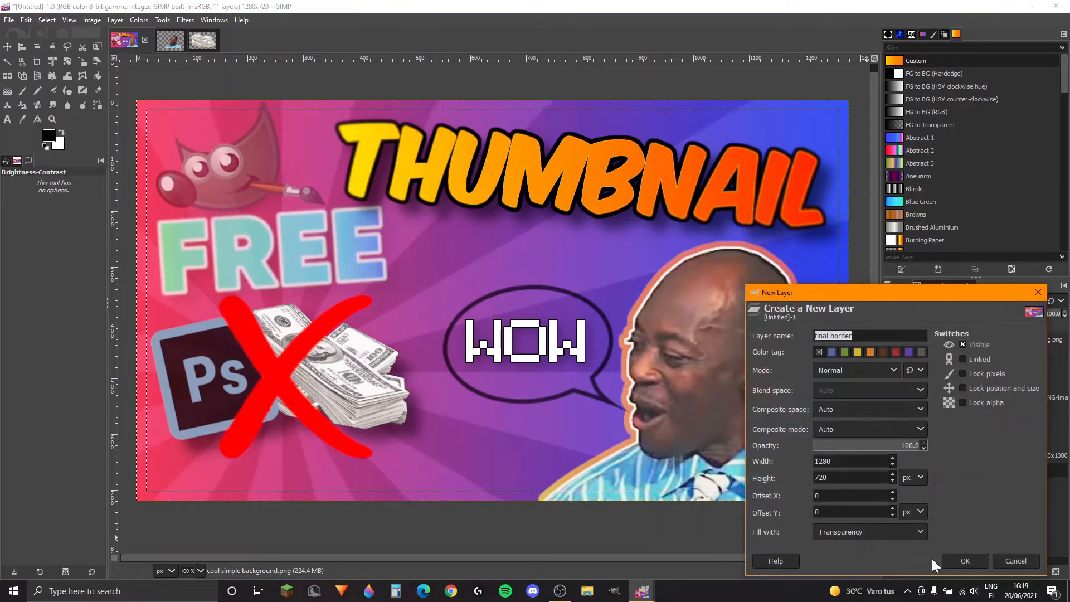
pyautogui.click(960, 559)
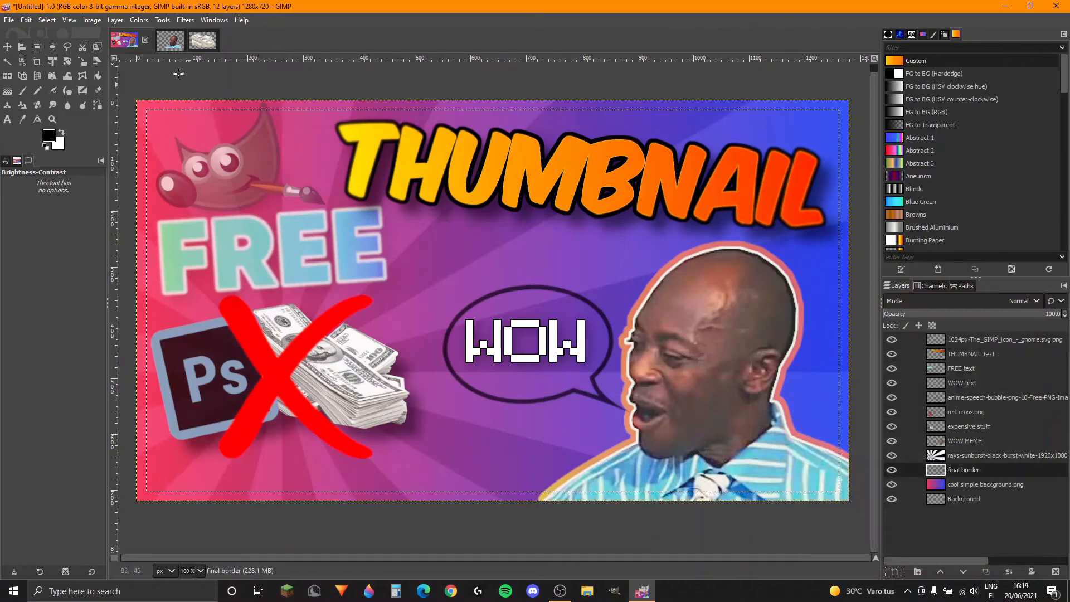
# - Try filling the shrunken selection on the final border layer with the black foreground colour and lowering its opacity to about 63
pyautogui.click(44, 19)
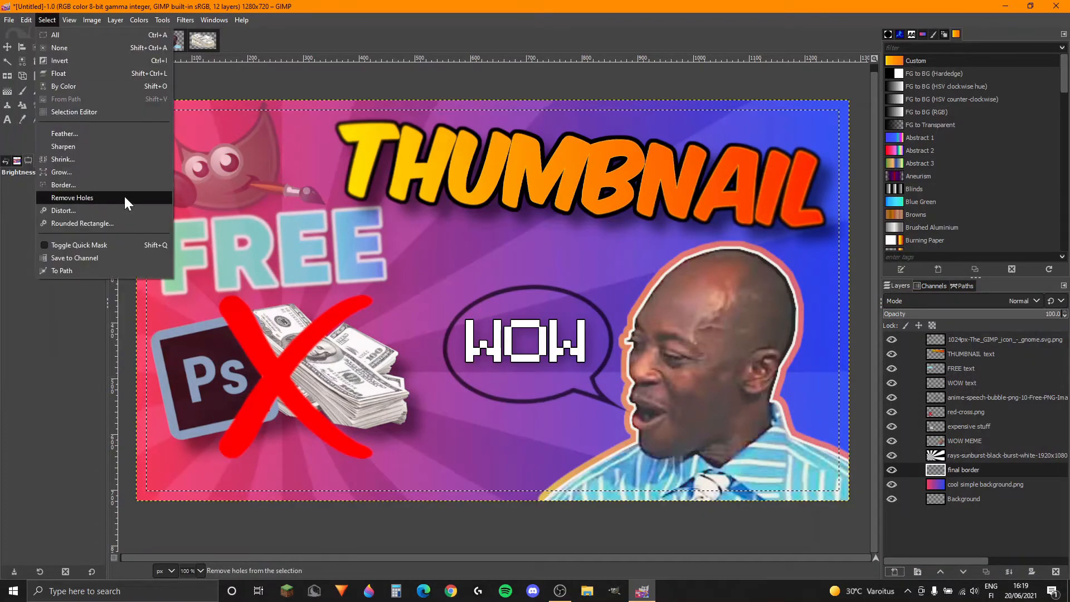
pyautogui.moveTo(33, 22)
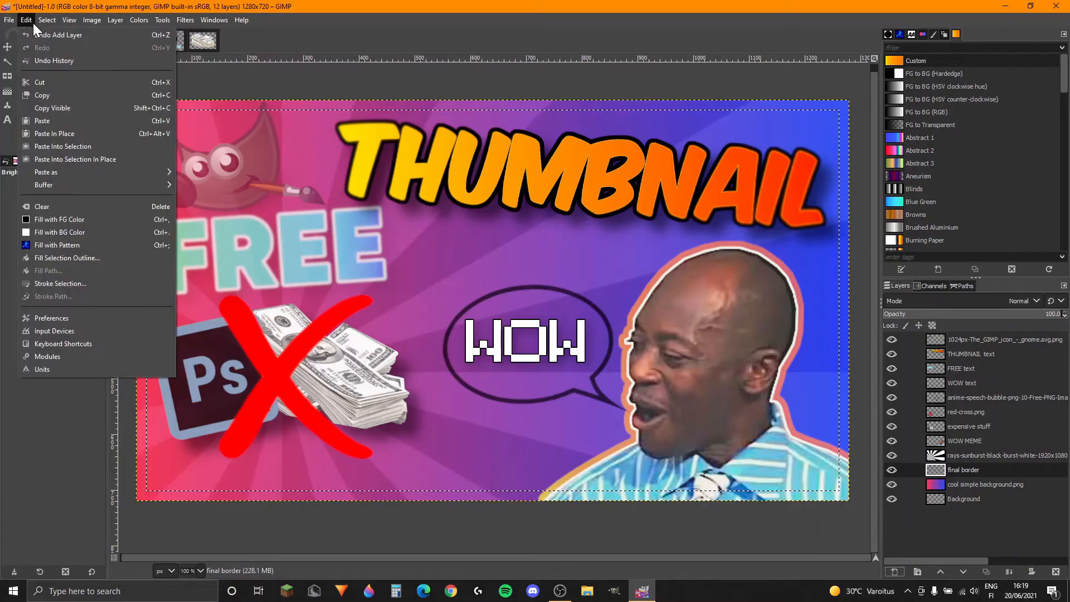
pyautogui.click(81, 218)
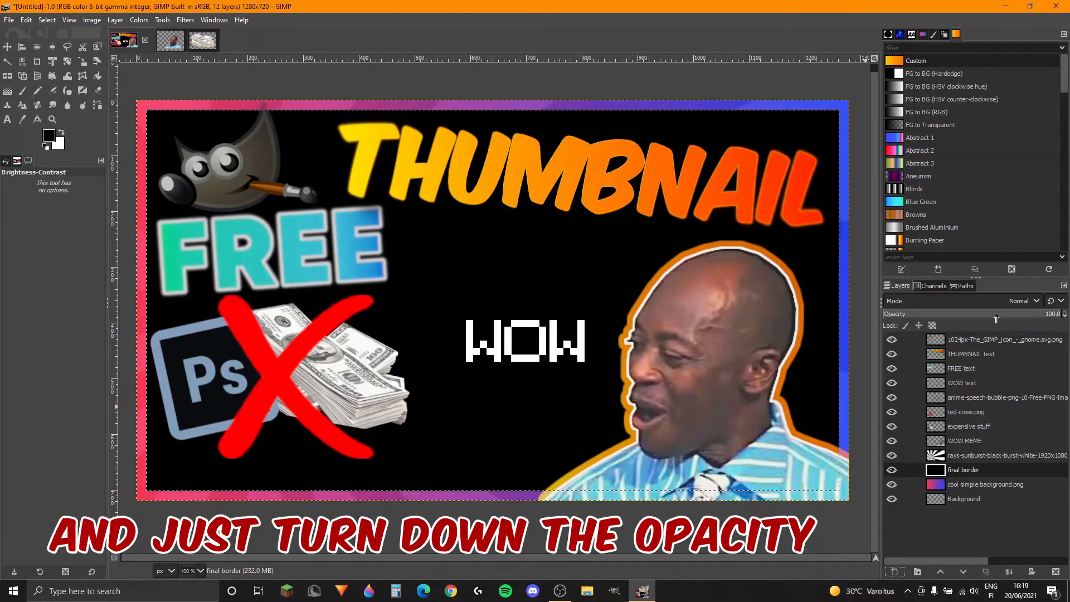
pyautogui.moveTo(1013, 316); pyautogui.dragTo(982, 315)
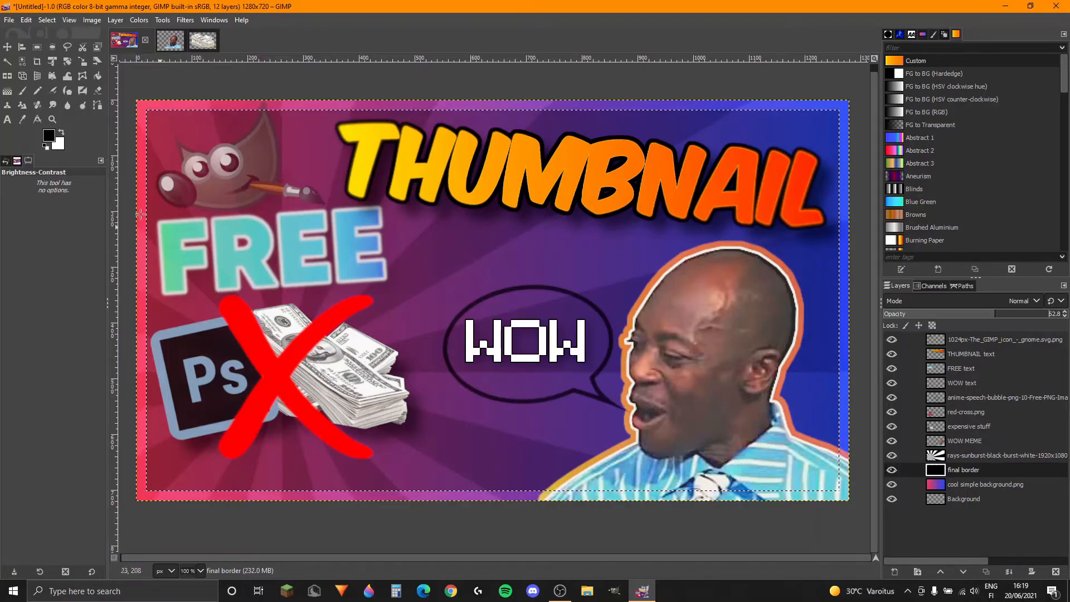
# - Undo the black fill and the opacity change, reverting to the state just after the final border layer was added
pyautogui.click(17, 163)
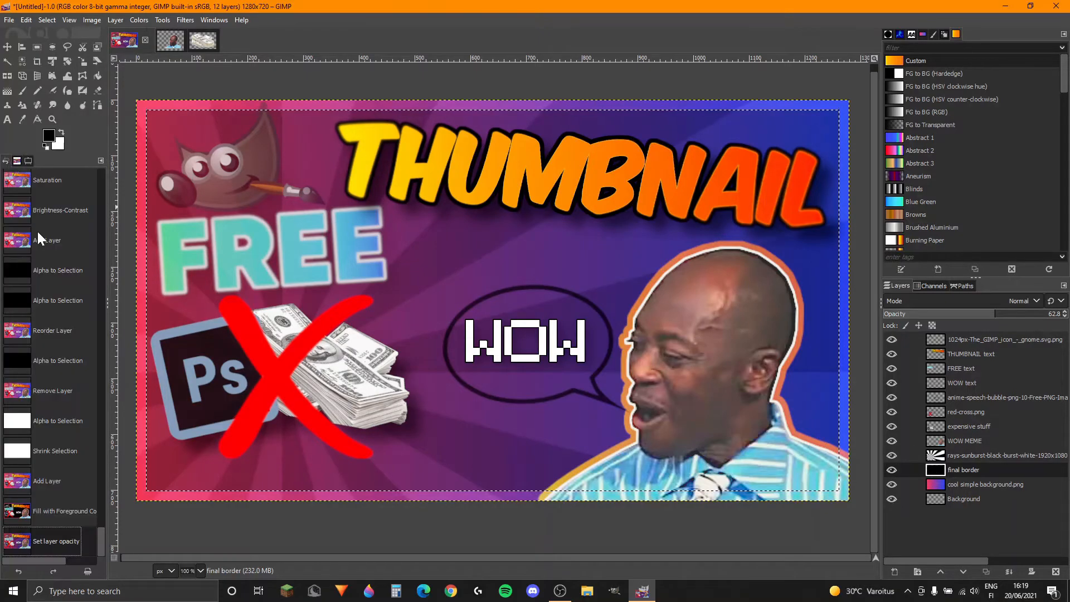
pyautogui.click(51, 516)
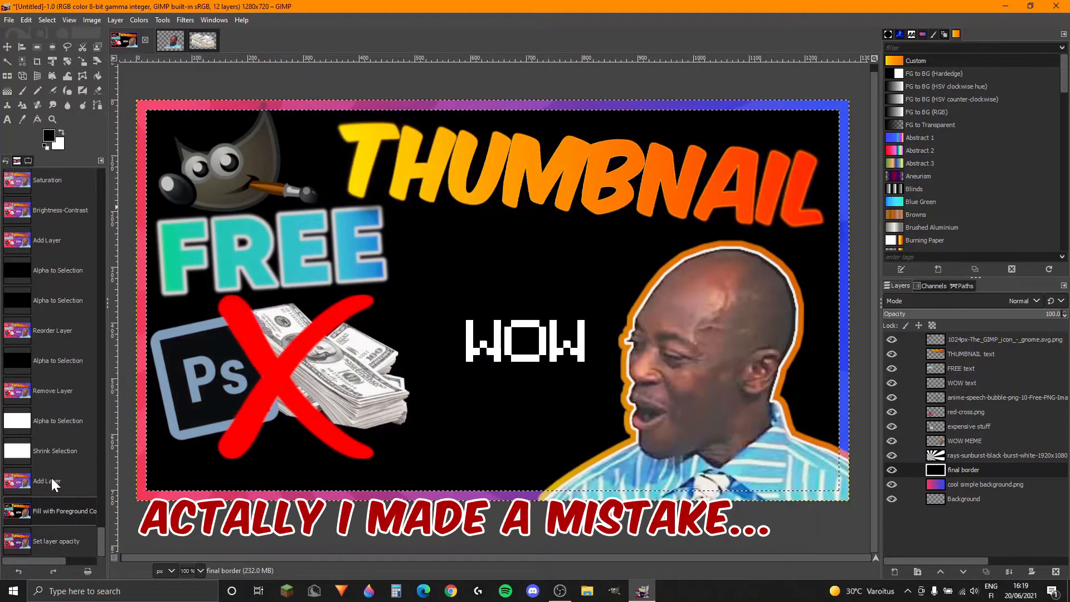
pyautogui.click(52, 479)
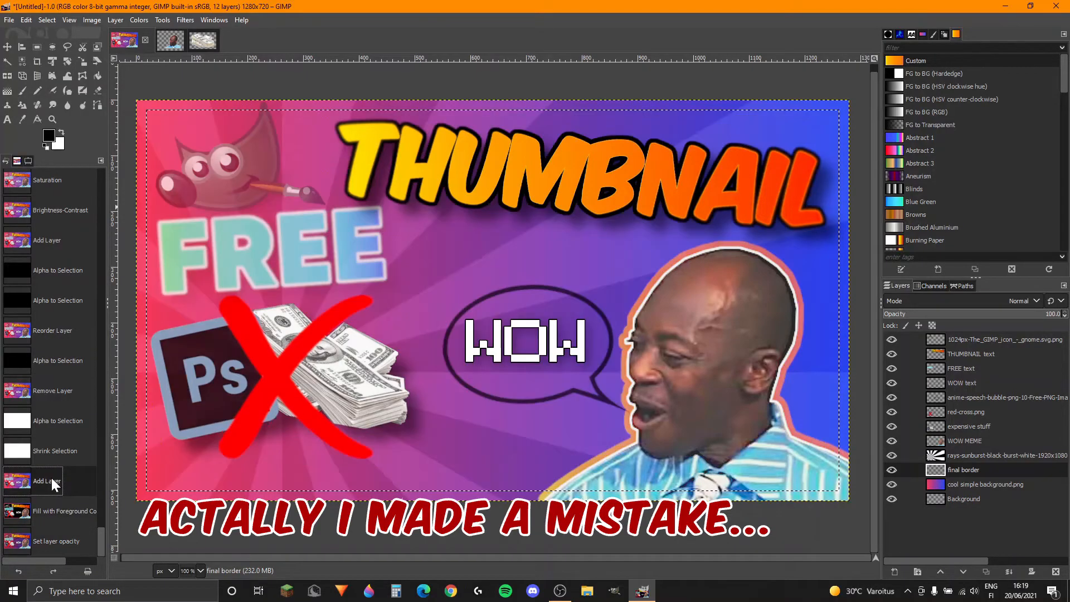
# - Invert the selection and fill the outer frame on the final border layer with the black foreground colour
pyautogui.click(40, 20)
pyautogui.click(72, 60)
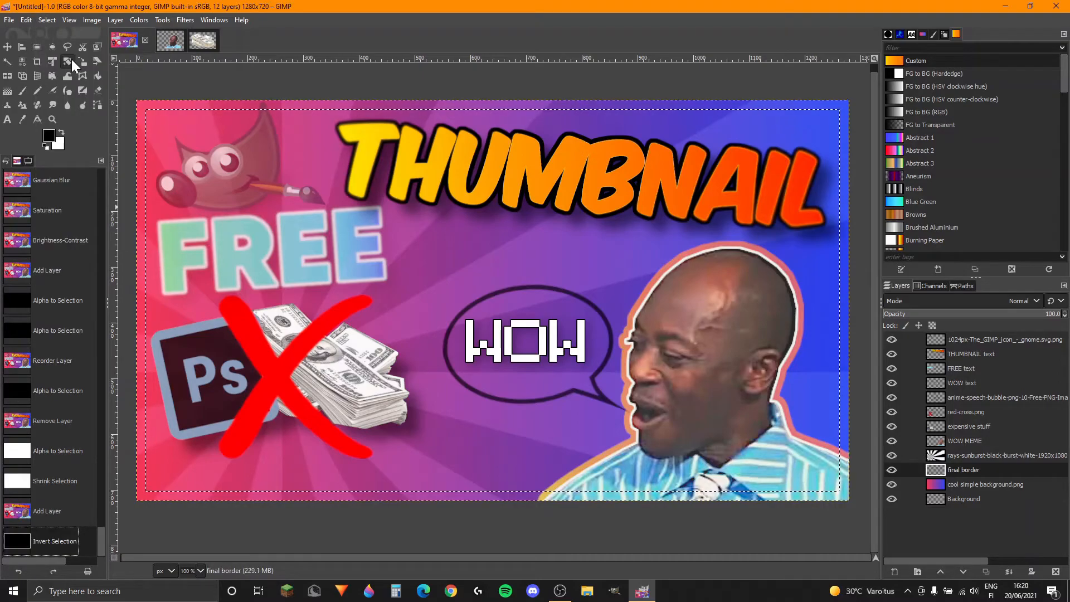
pyautogui.click(27, 20)
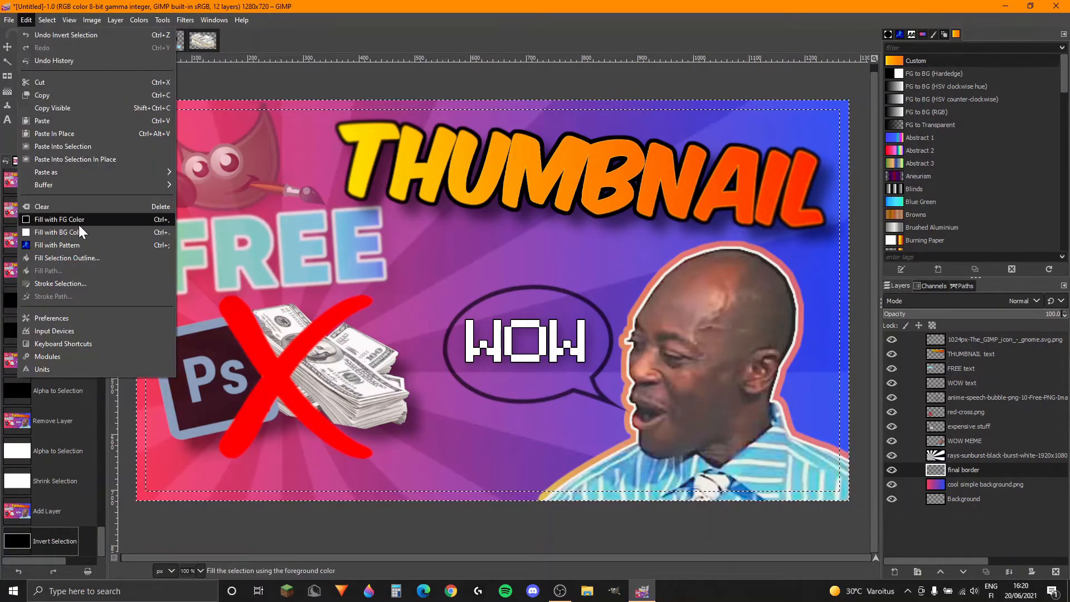
pyautogui.click(79, 221)
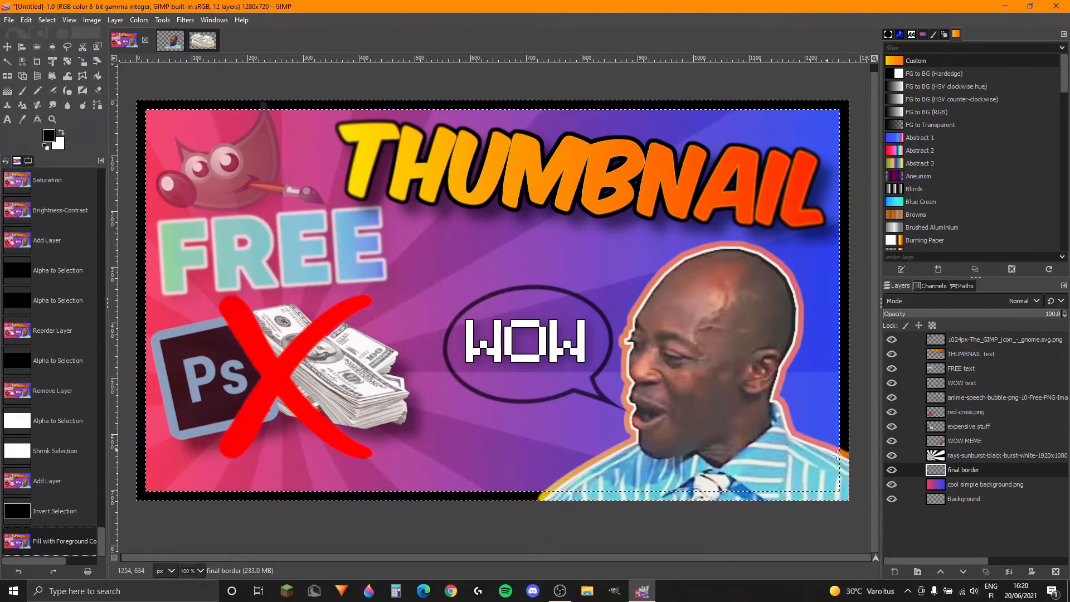
# - Lower the final border layer's opacity to about 60 and clear the selection
pyautogui.click(920, 470)
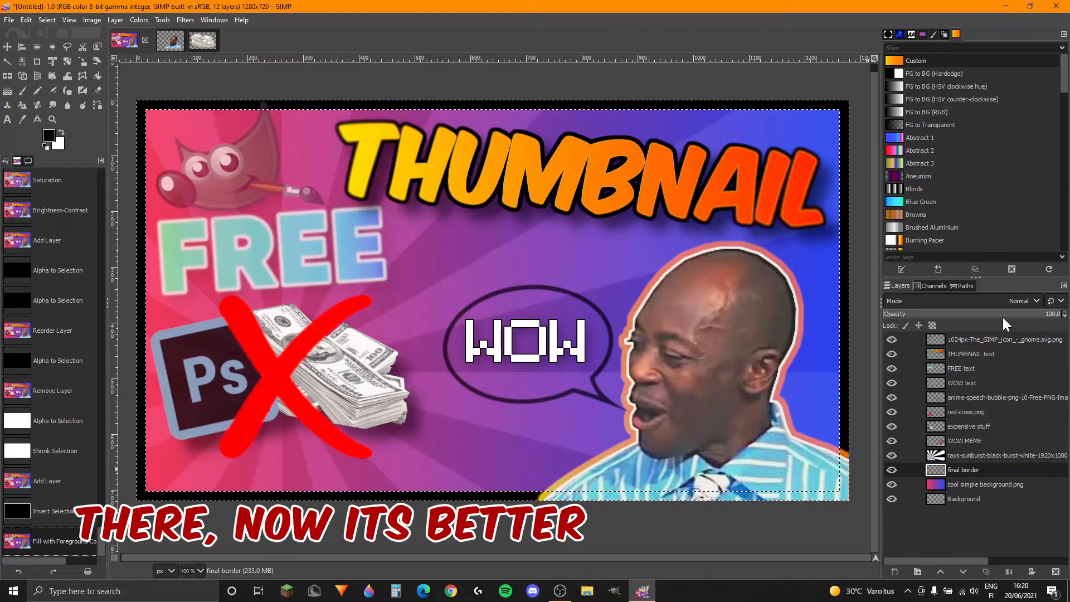
pyautogui.moveTo(1047, 316); pyautogui.dragTo(979, 322)
pyautogui.moveTo(987, 323); pyautogui.dragTo(990, 322)
pyautogui.click(975, 518)
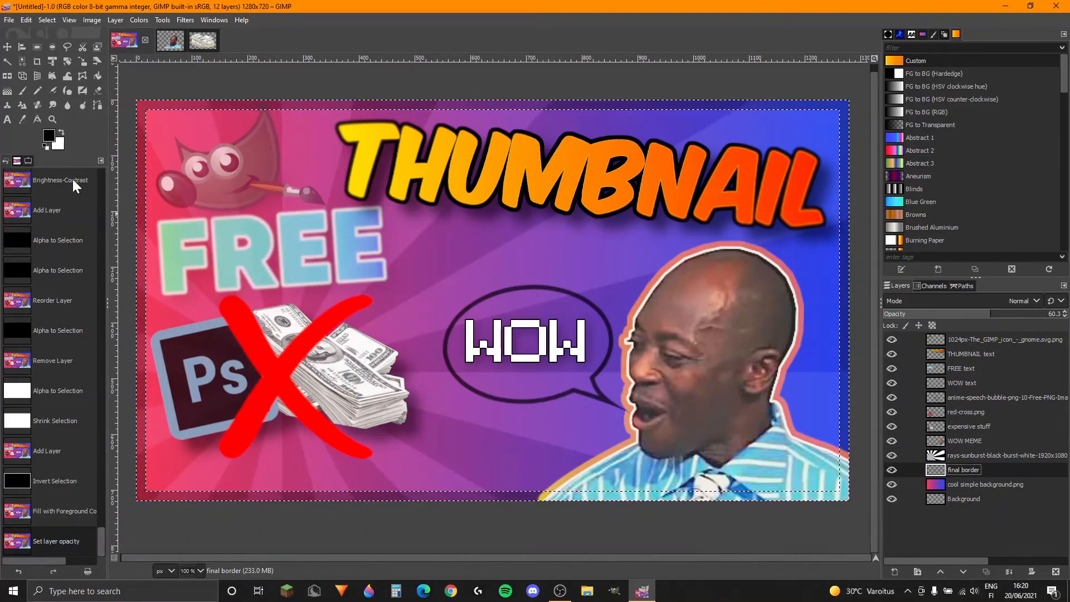
pyautogui.click(47, 20)
pyautogui.click(68, 47)
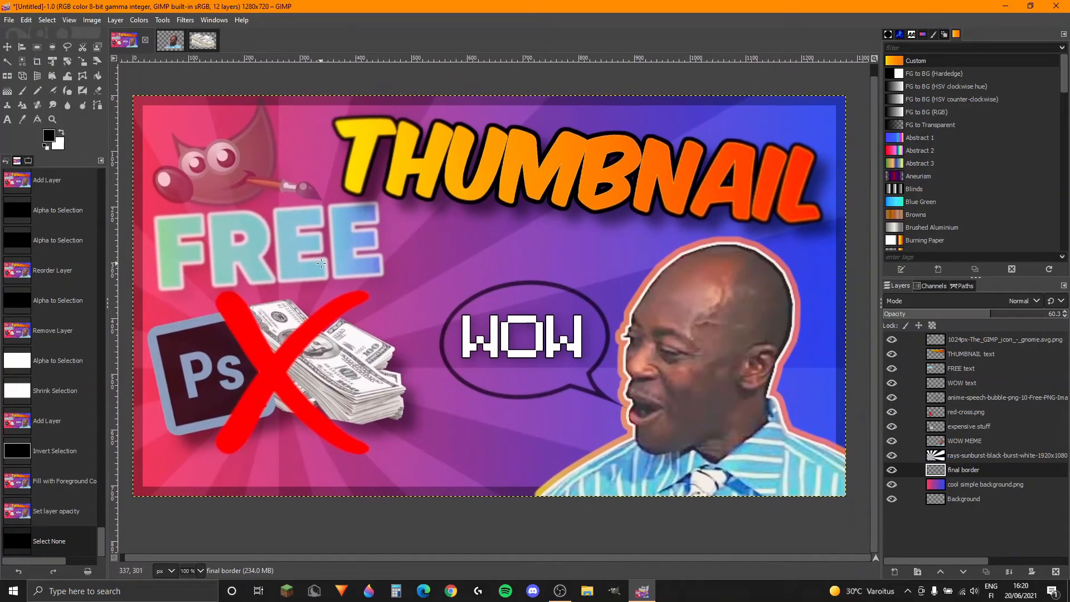
pyautogui.scroll(-2, 321, 263)
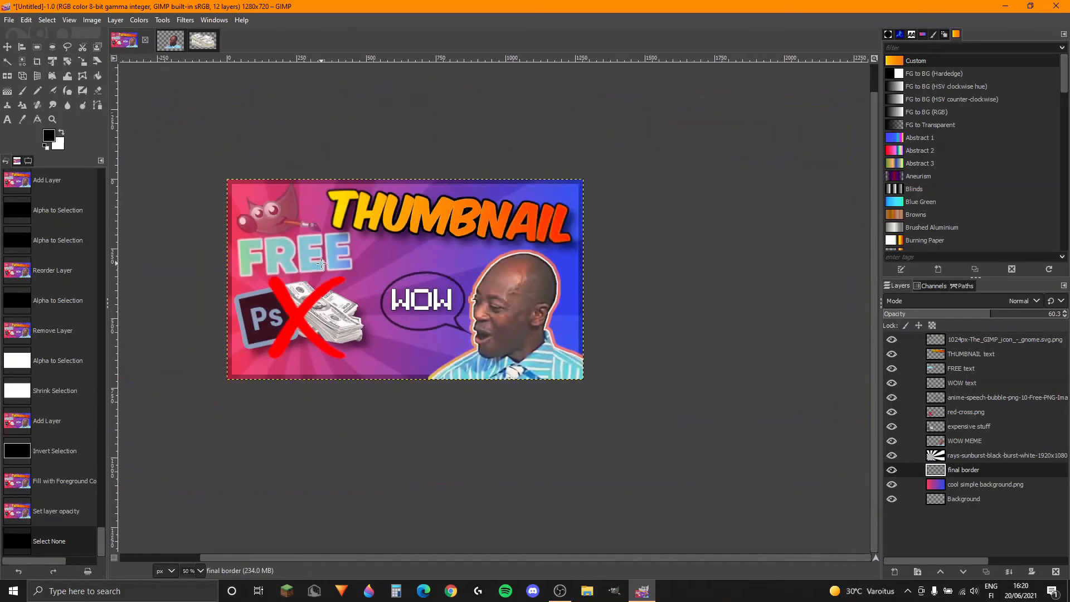
pyautogui.scroll(1, 182, 288)
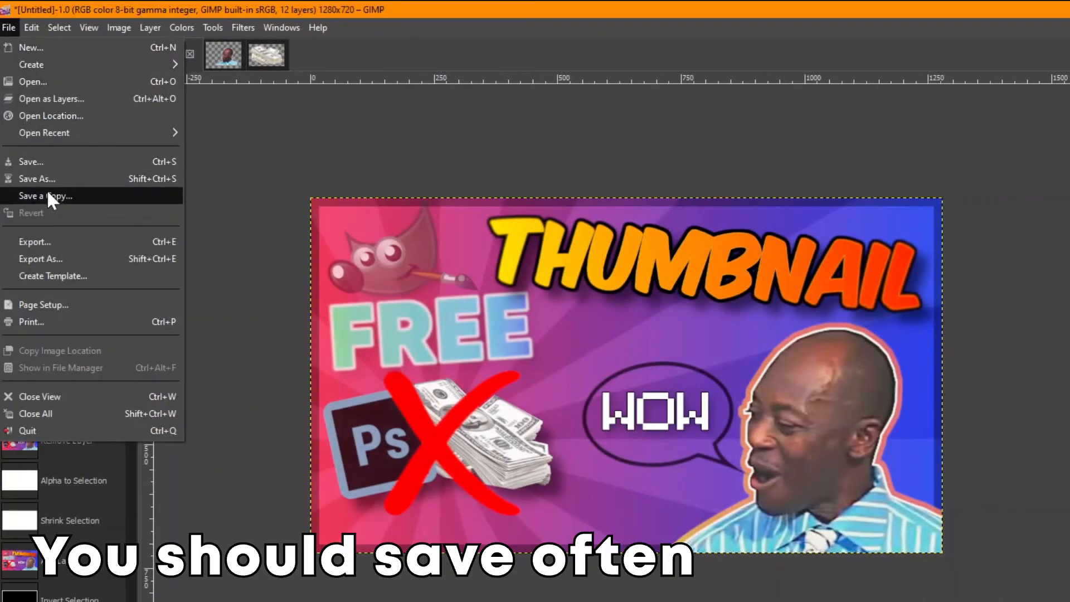
# - Save the project as GIMP thumbnail tutorial.xcf in the GIMP folder inside Pictures > Saved Pictures
pyautogui.click(58, 159)
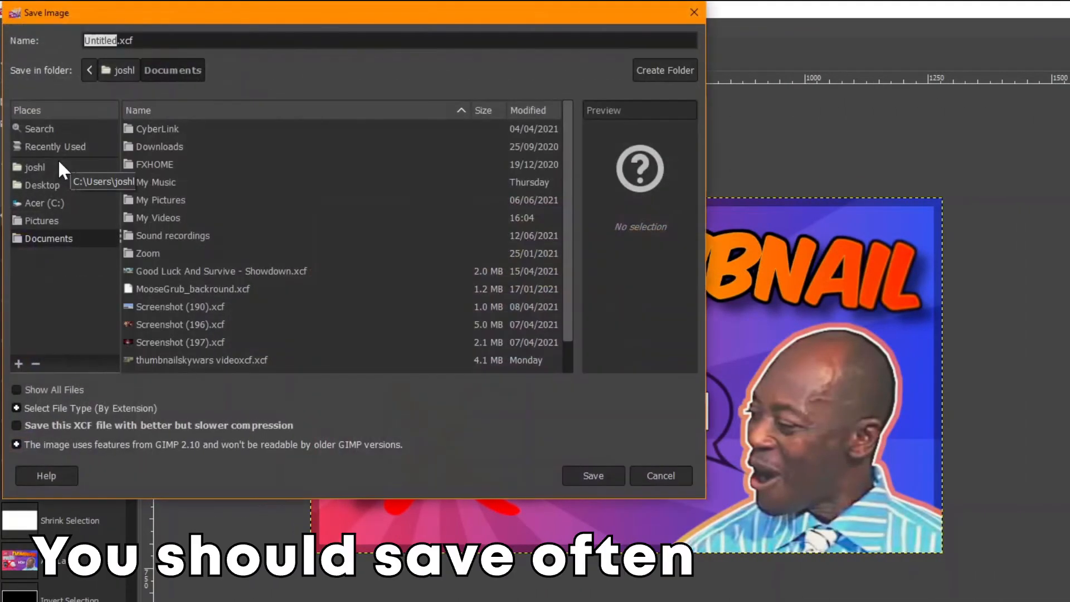
pyautogui.write('GIMP thumbnail tutorial')
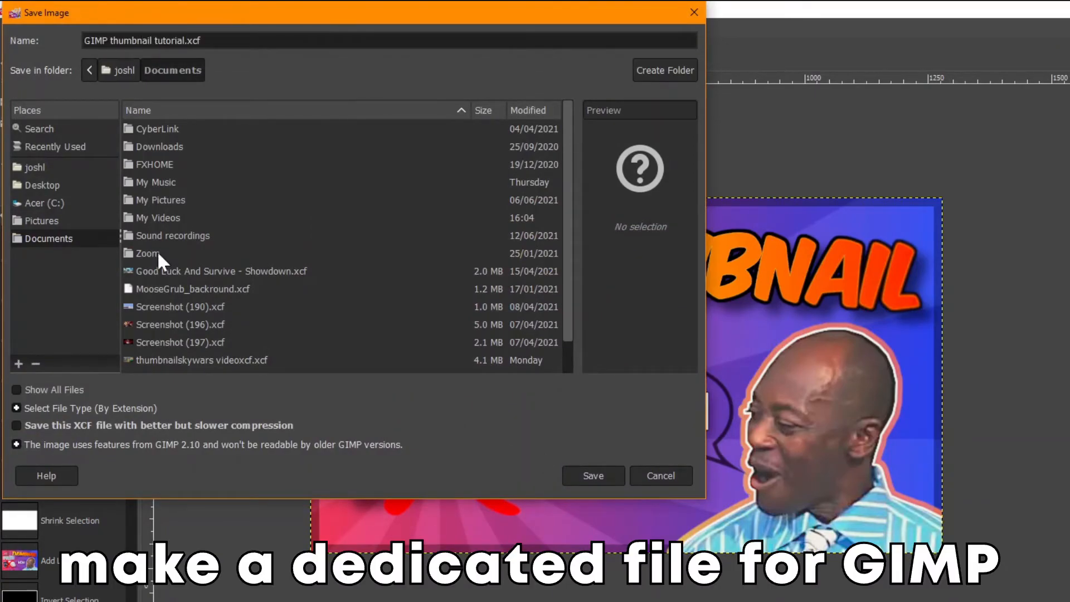
pyautogui.click(42, 220)
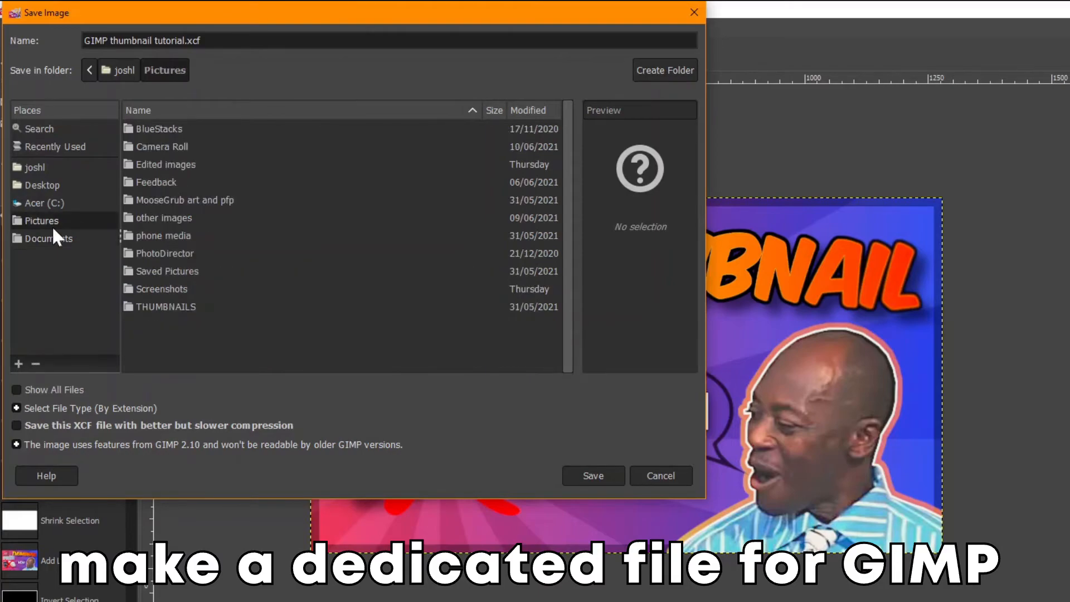
pyautogui.doubleClick(168, 271)
pyautogui.doubleClick(146, 128)
pyautogui.click(594, 476)
# - Export the image as GIMP thumbnail tutorial.png to the GIMP folder inside Saved Pictures, with the default PNG options
pyautogui.click(8, 19)
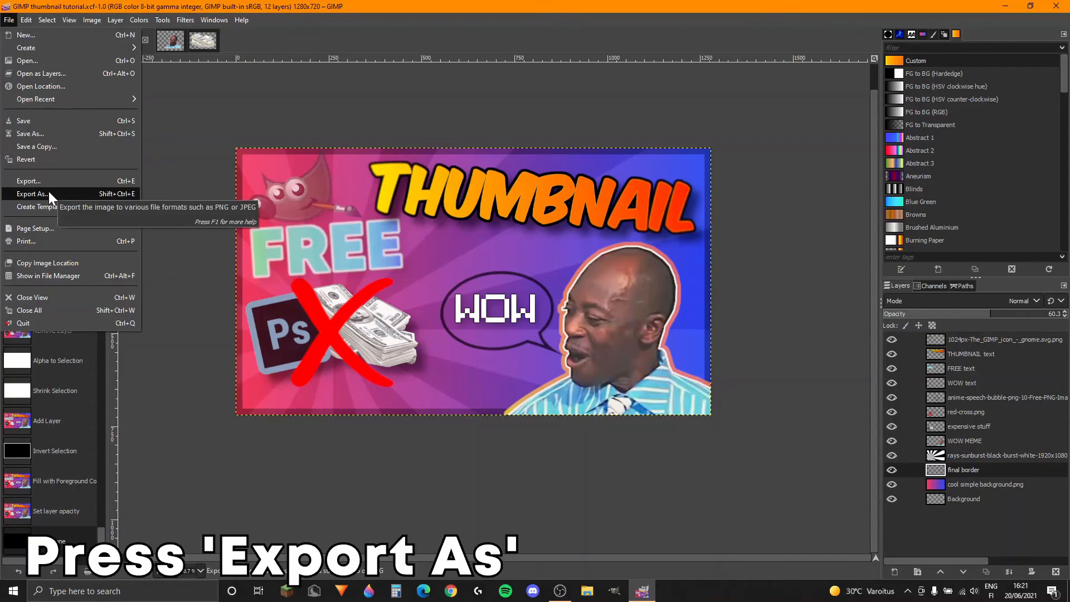
pyautogui.click(48, 193)
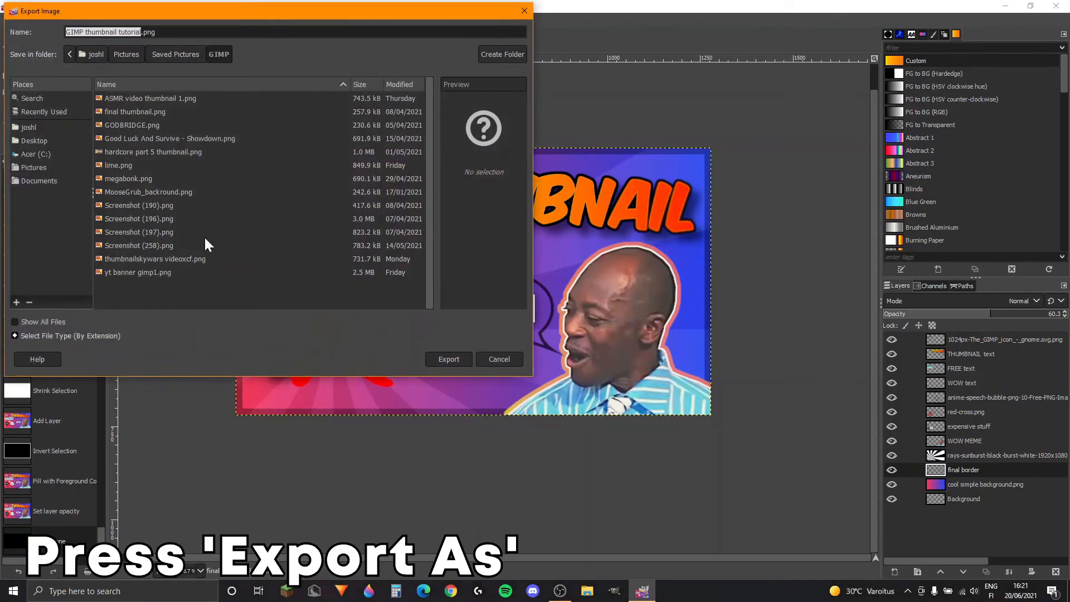
pyautogui.click(36, 166)
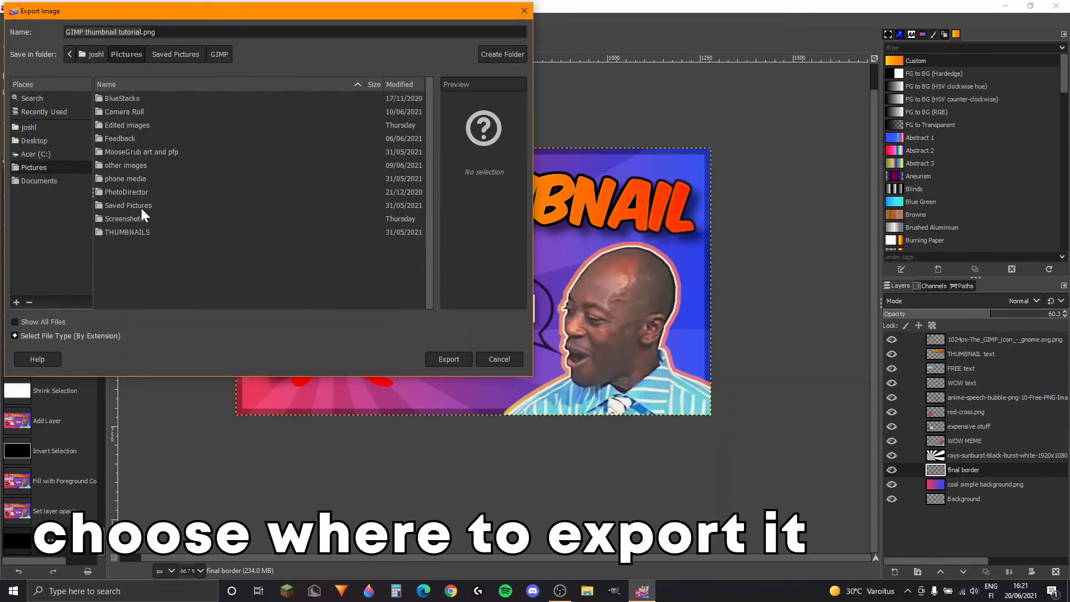
pyautogui.doubleClick(143, 206)
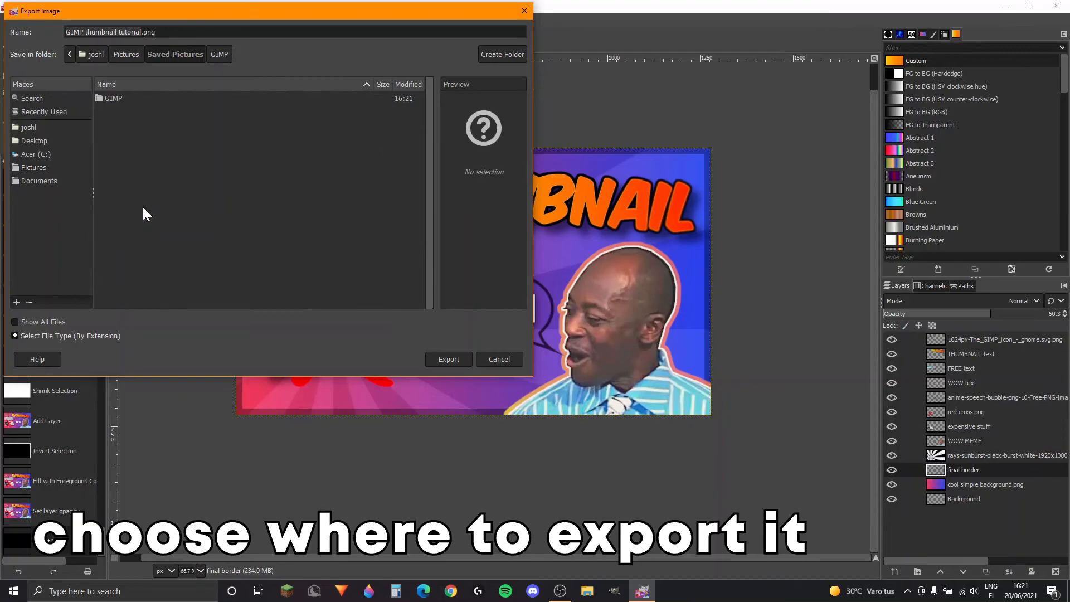
pyautogui.click(120, 100)
pyautogui.doubleClick(119, 99)
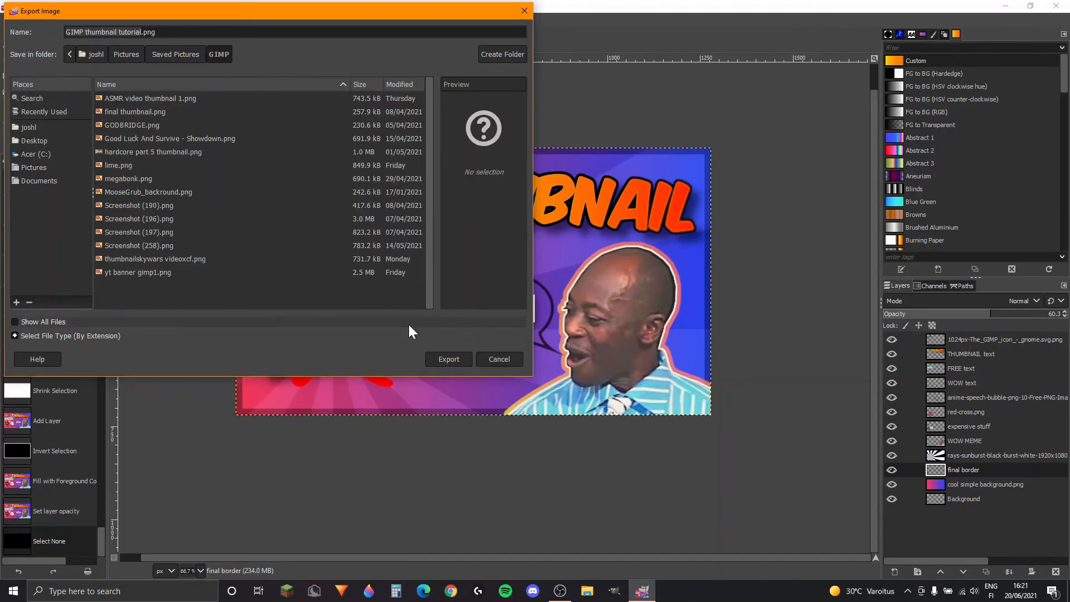
pyautogui.click(438, 357)
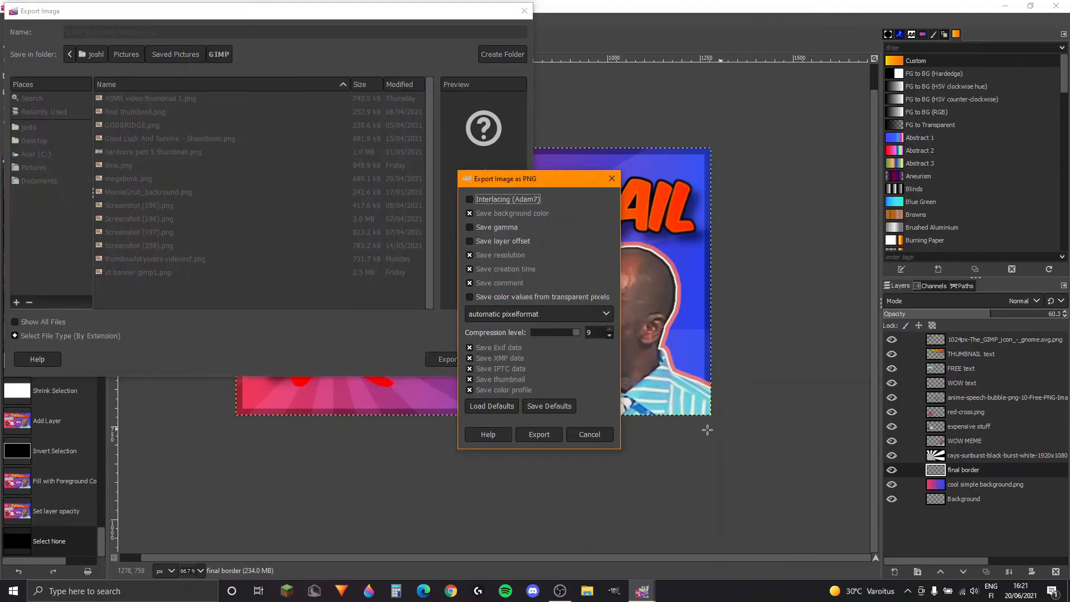
pyautogui.click(537, 433)
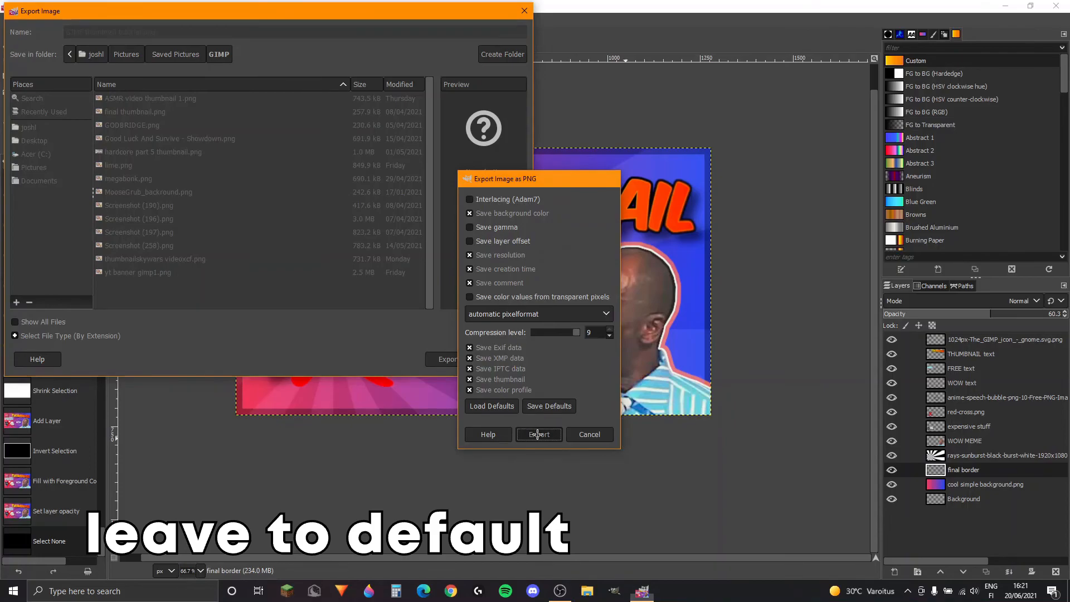